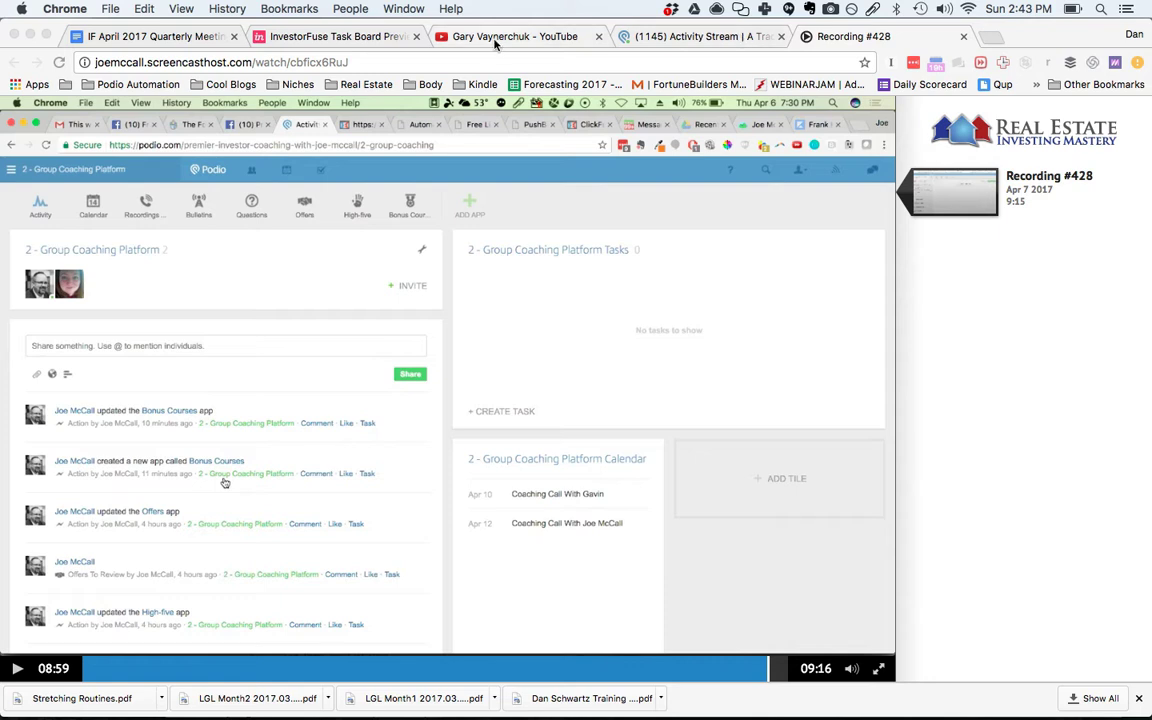
Step: Load Facebook in the browser tab that holds the April 2017 quarterly meeting agenda
{"action": "left_click", "coordinate": [162, 37]}
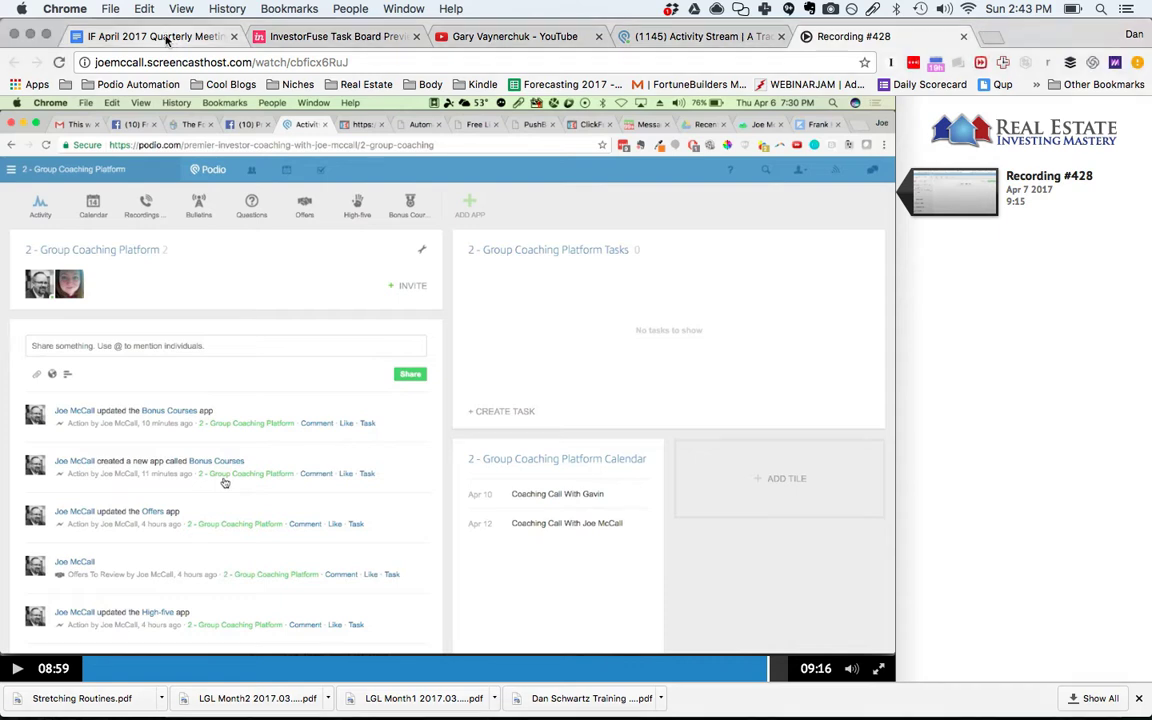
{"action": "left_click", "coordinate": [225, 62]}
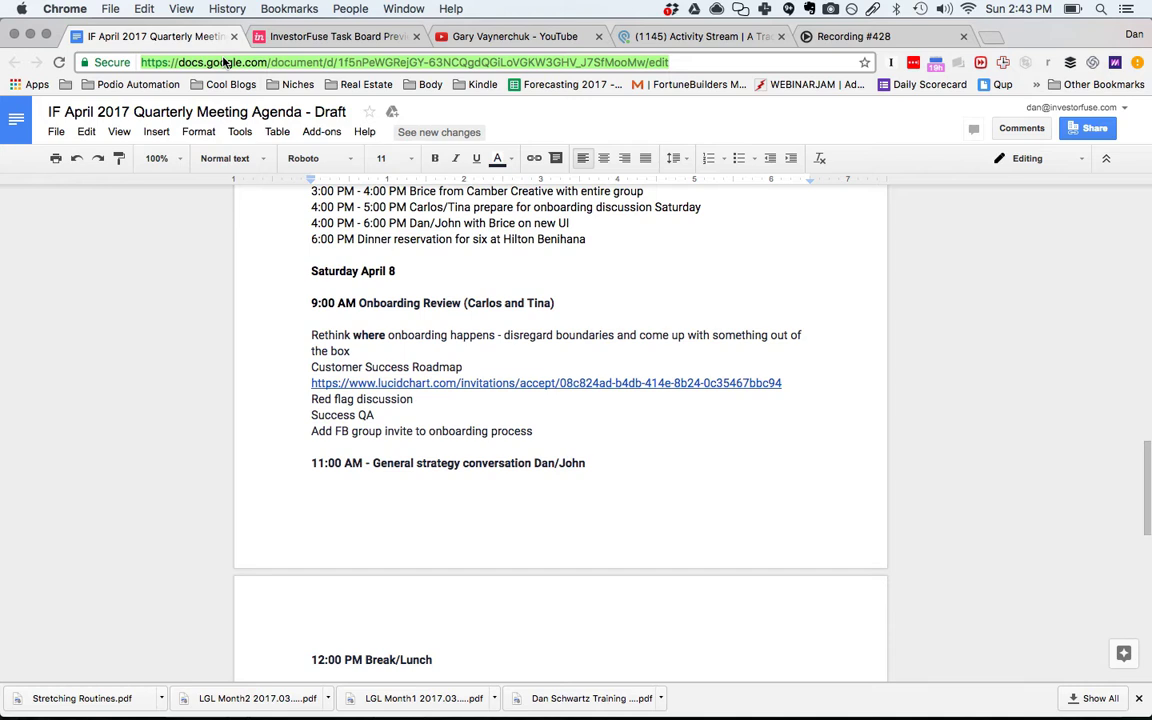
{"action": "type", "text": "face"}
{"action": "key", "text": "Return"}
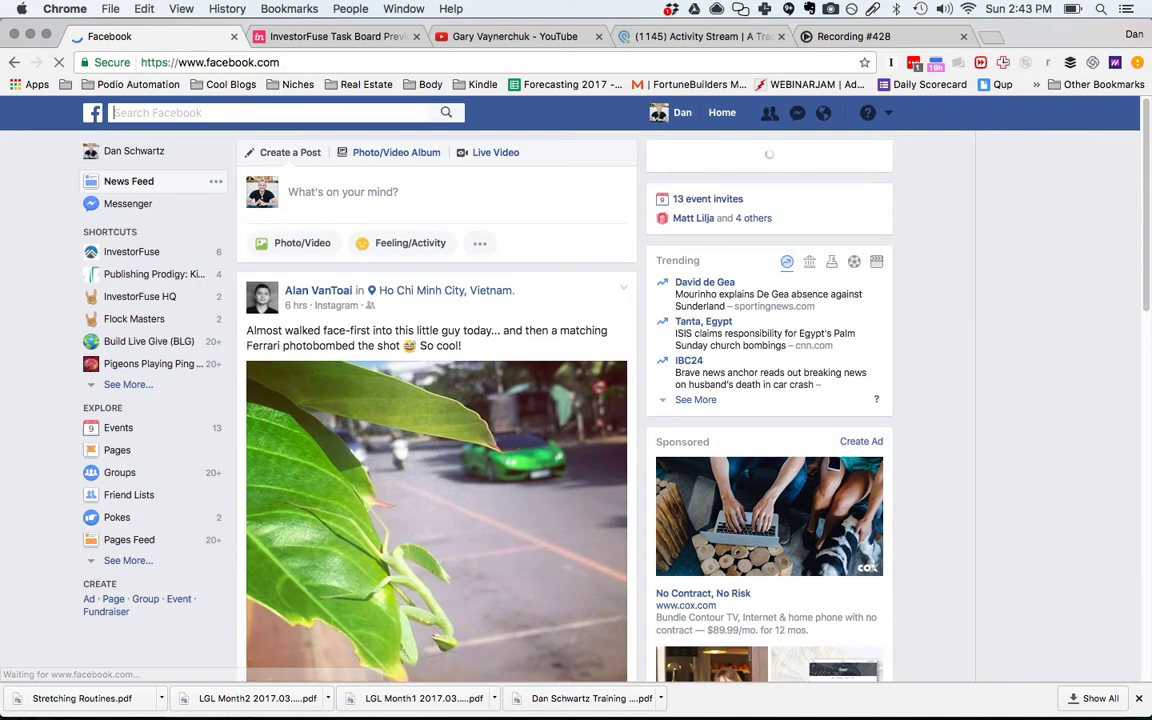
Step: Search Facebook for "investorfuse hq" and open the InvestorFuse HQ group
{"action": "type", "text": "hq"}
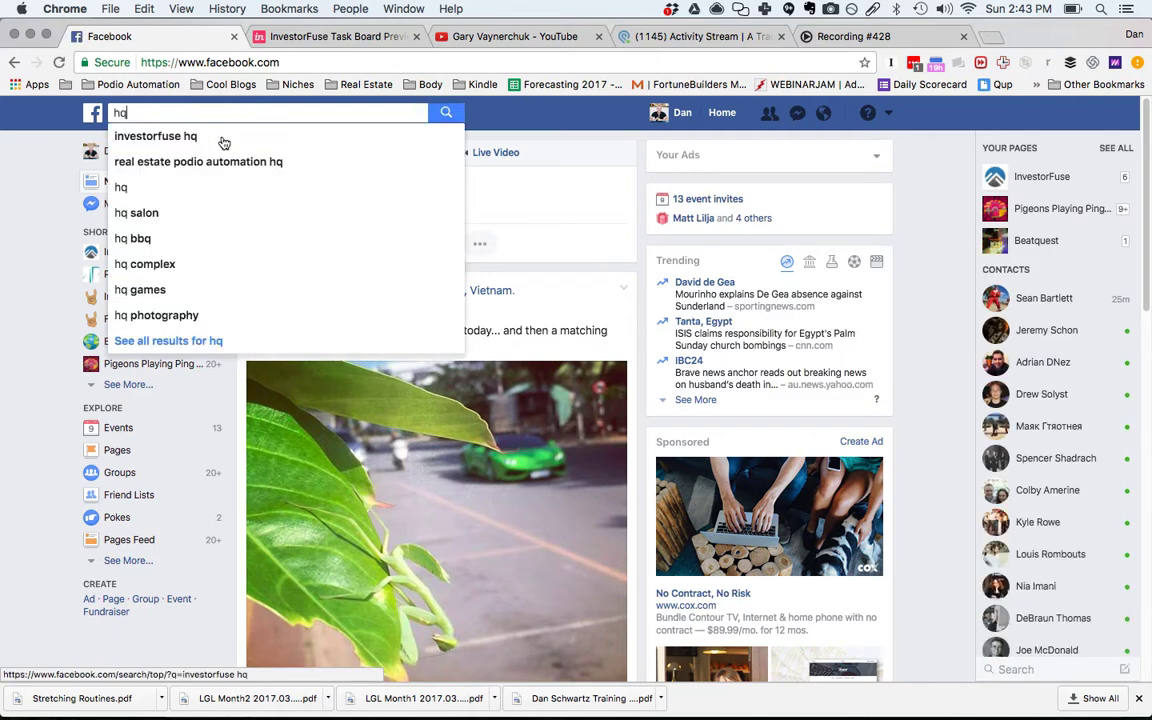
{"action": "left_click", "coordinate": [216, 140]}
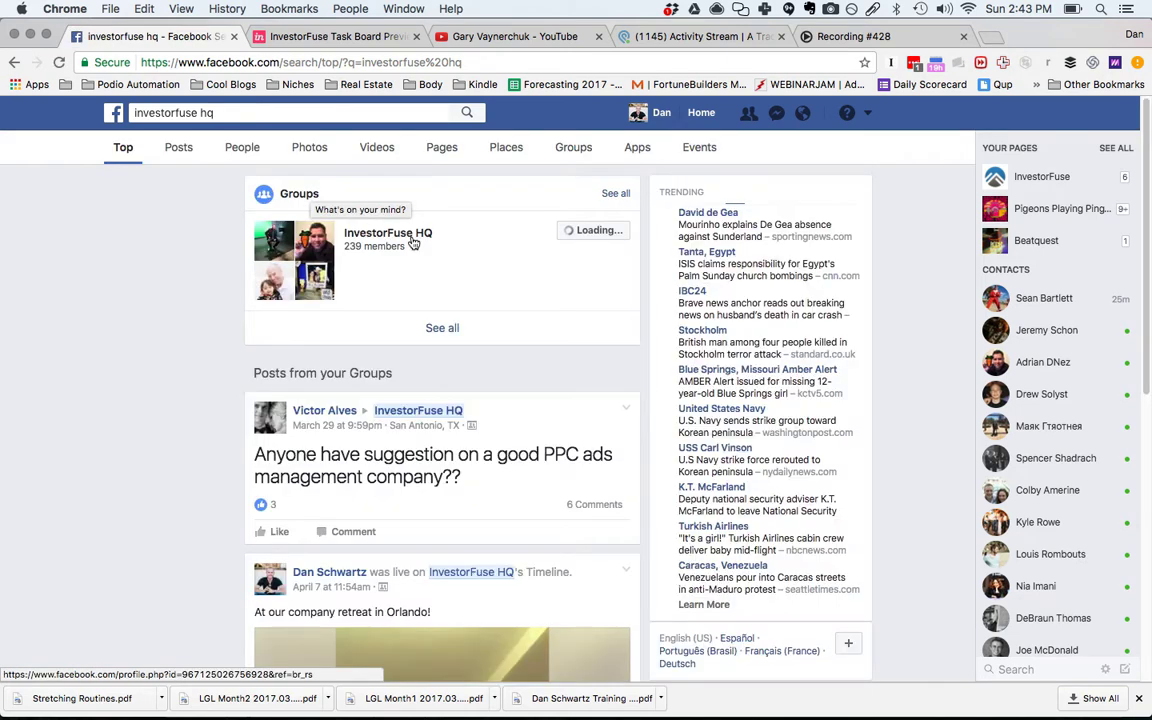
{"action": "left_click", "coordinate": [411, 240]}
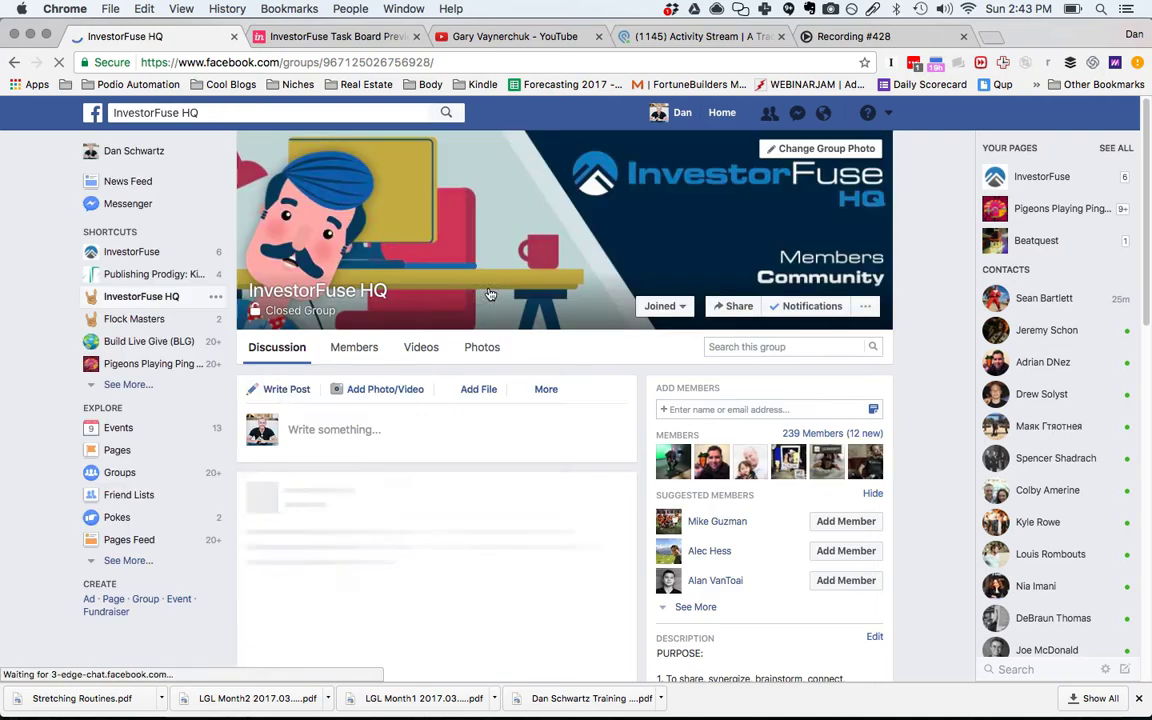
Step: Examine the InvestorFuse HQ group's pinned post, recent activity and older member discussions
{"action": "scroll", "coordinate": [515, 415], "scroll_direction": "down", "scroll_amount": 5}
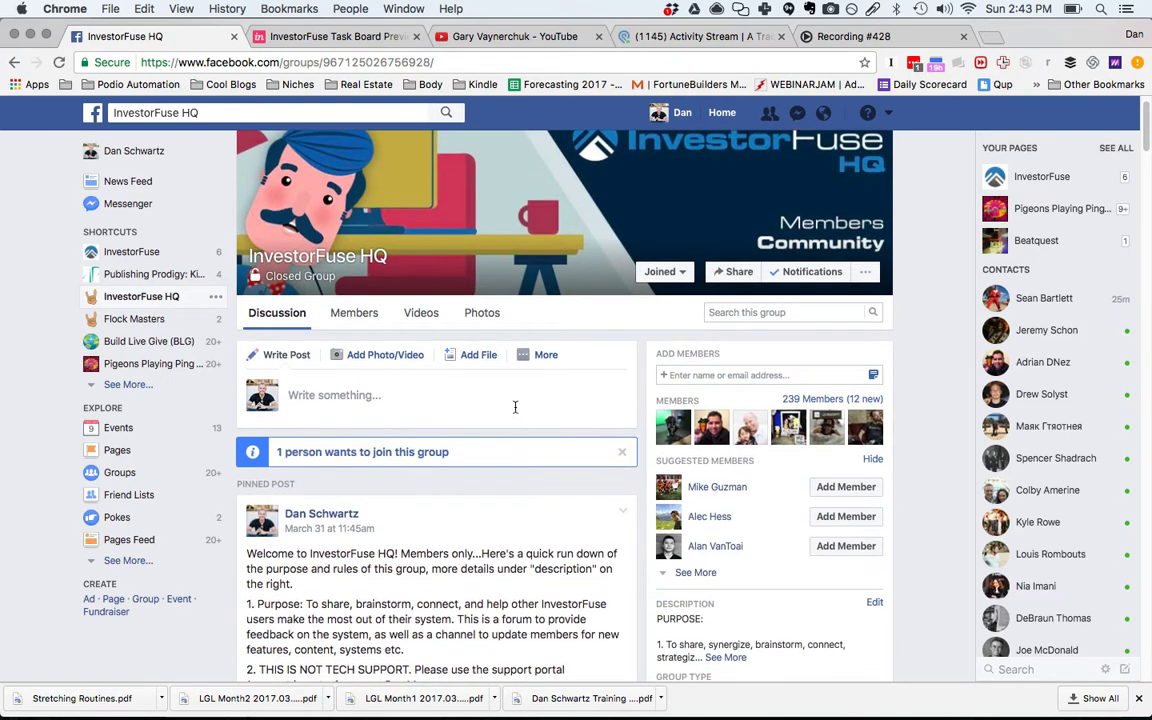
{"action": "scroll", "coordinate": [527, 472], "scroll_direction": "down", "scroll_amount": 4}
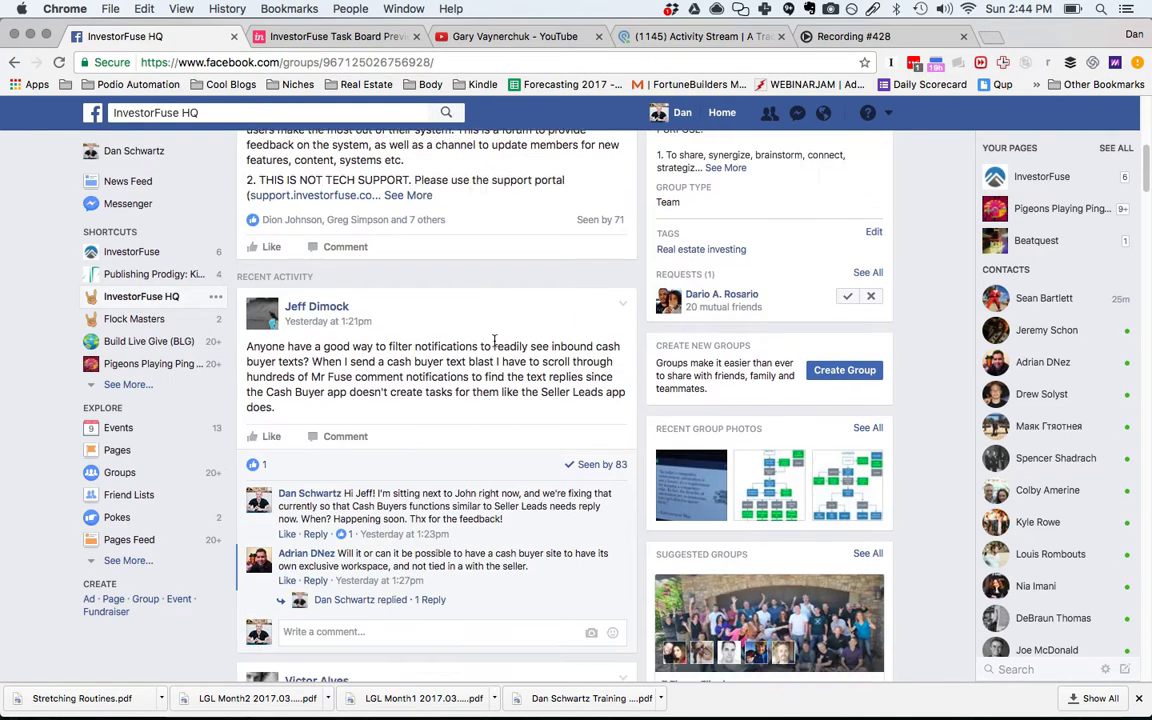
{"action": "scroll", "coordinate": [400, 350], "scroll_direction": "down", "scroll_amount": 1}
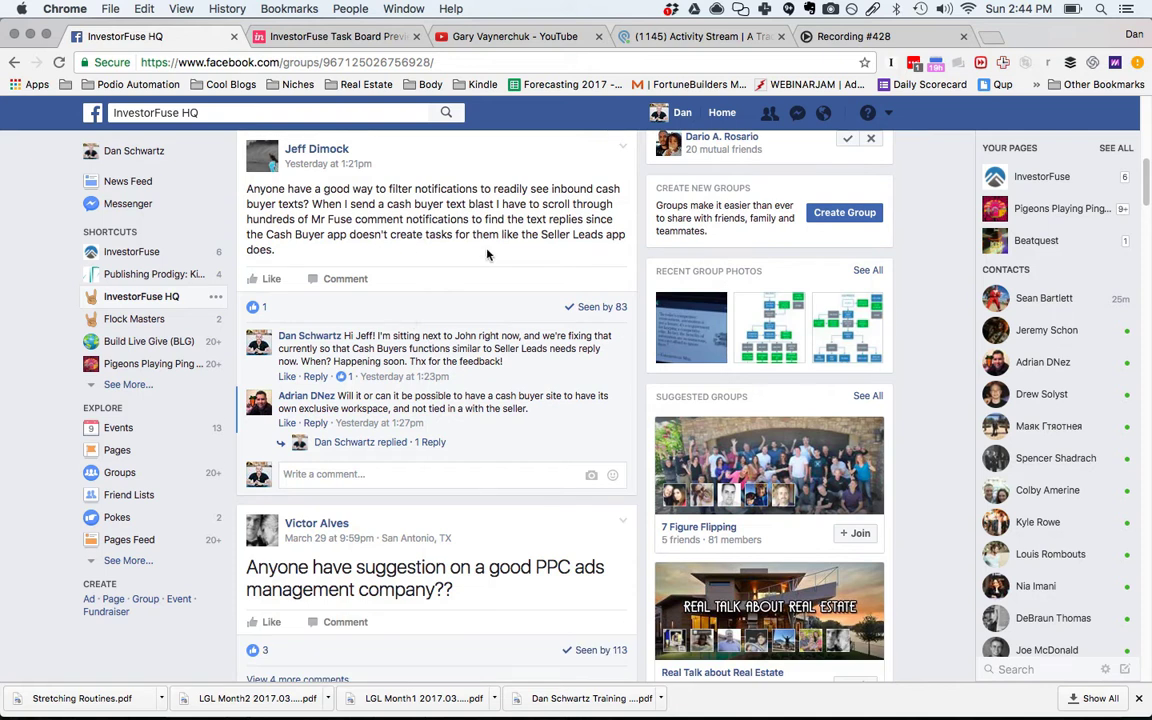
{"action": "scroll", "coordinate": [493, 254], "scroll_direction": "down", "scroll_amount": 5}
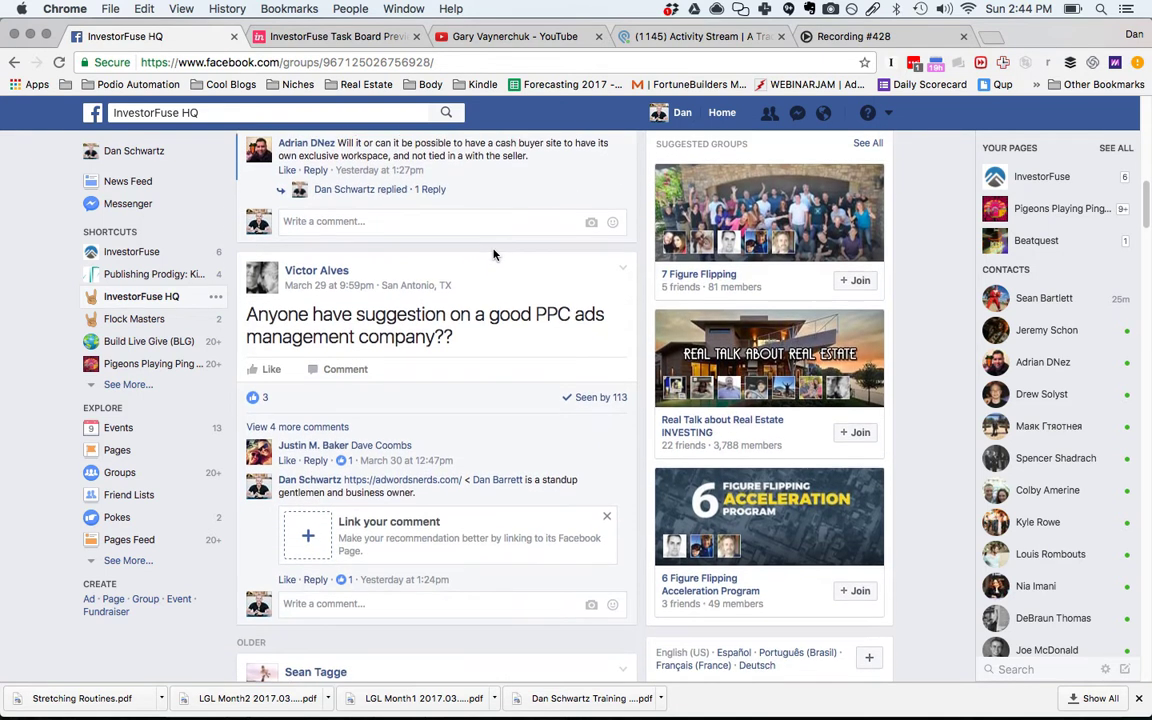
{"action": "scroll", "coordinate": [495, 254], "scroll_direction": "down", "scroll_amount": 7}
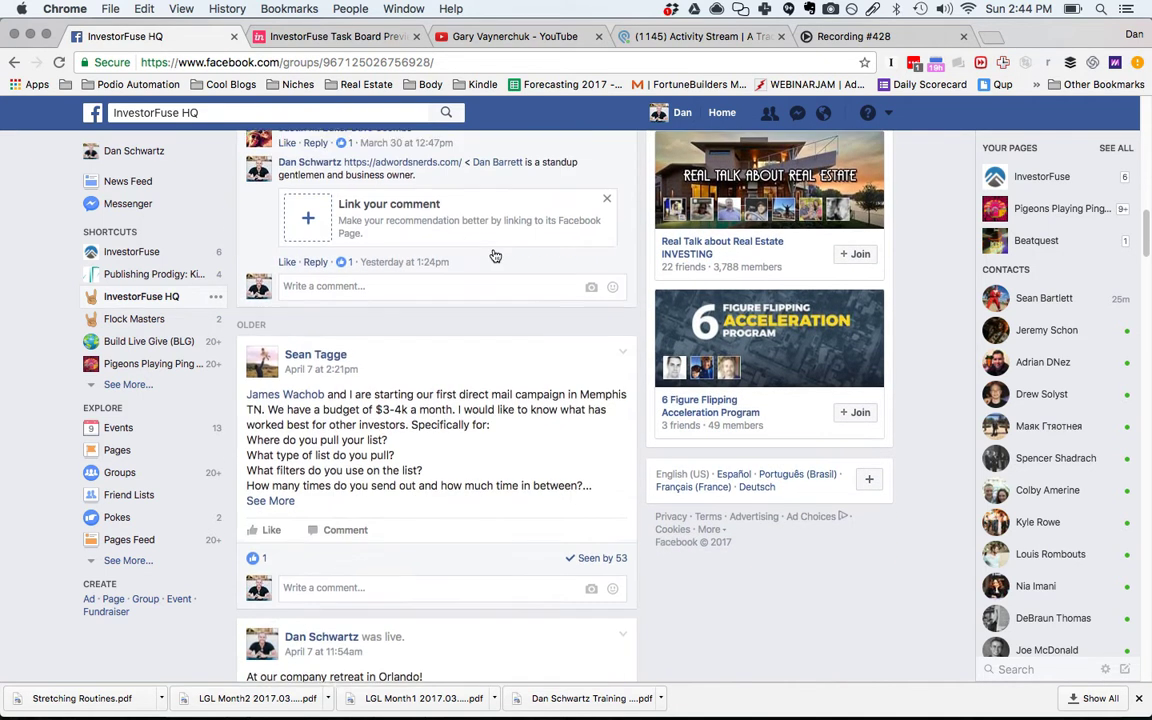
{"action": "scroll", "coordinate": [472, 300], "scroll_direction": "down", "scroll_amount": 12}
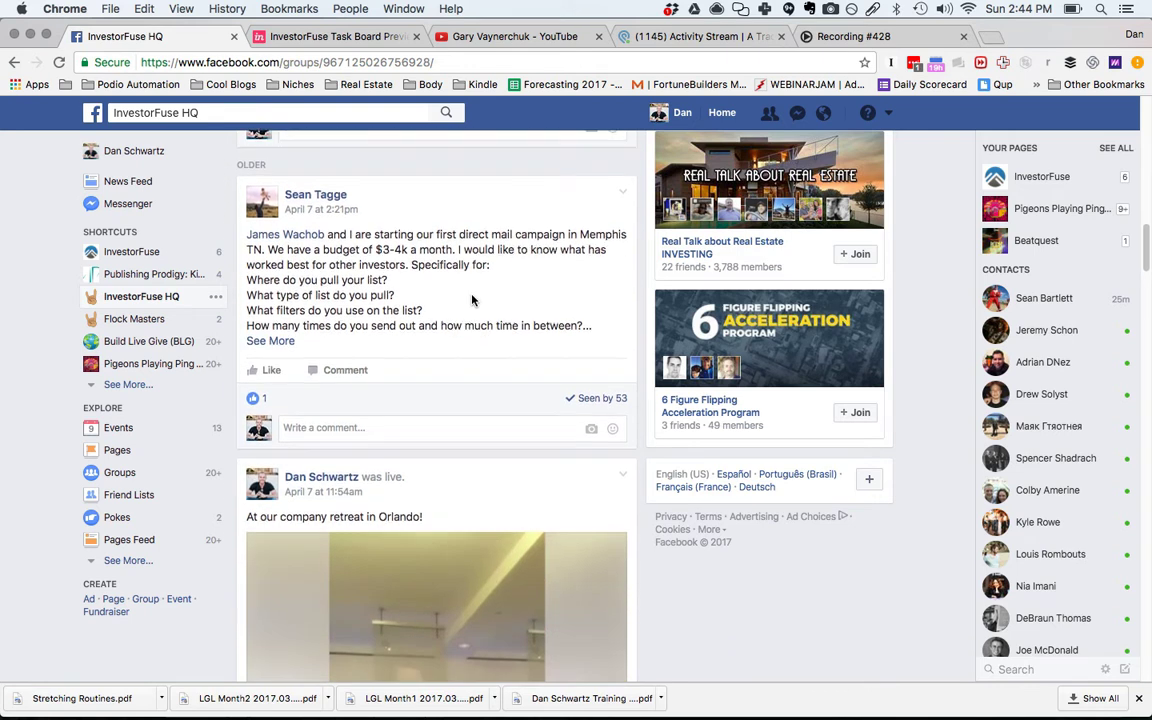
{"action": "scroll", "coordinate": [472, 300], "scroll_direction": "down", "scroll_amount": 15}
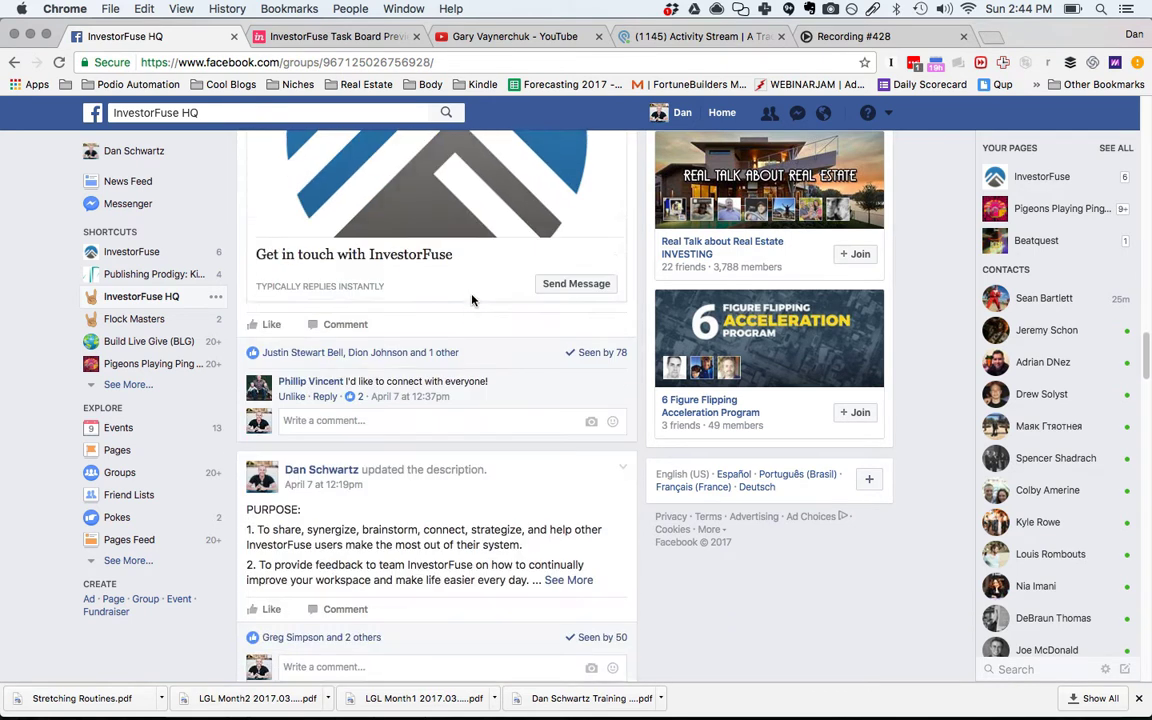
{"action": "scroll", "coordinate": [605, 460], "scroll_direction": "down", "scroll_amount": 8}
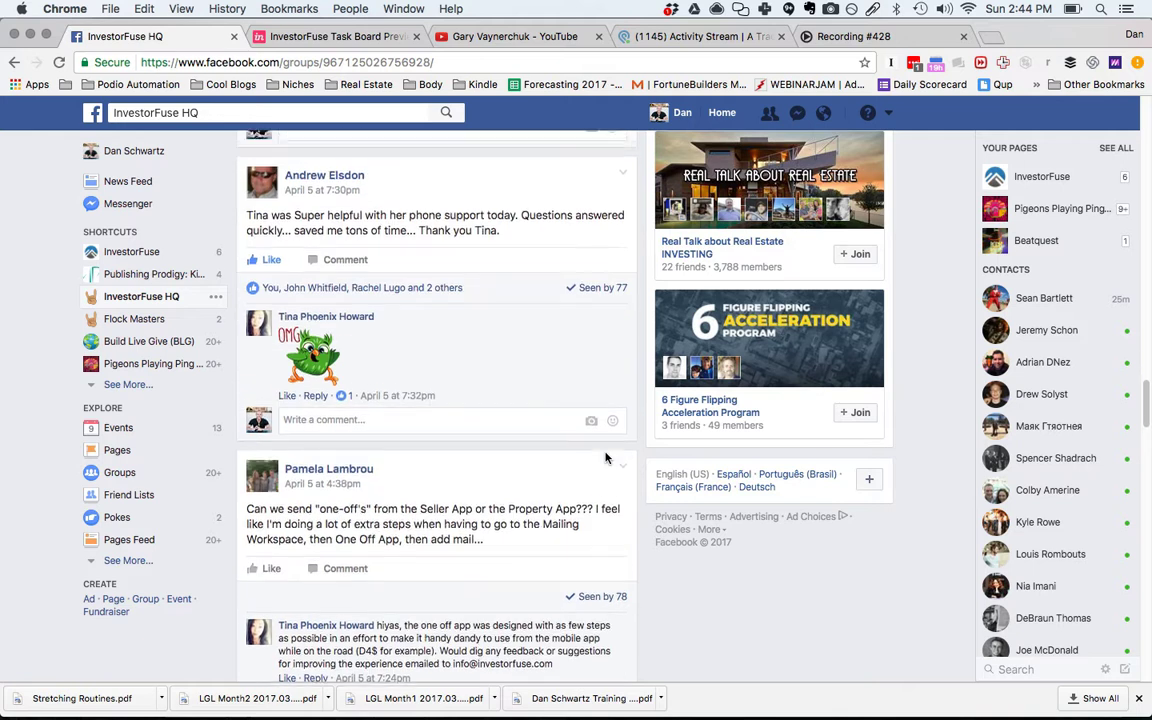
{"action": "scroll", "coordinate": [605, 458], "scroll_direction": "down", "scroll_amount": 2}
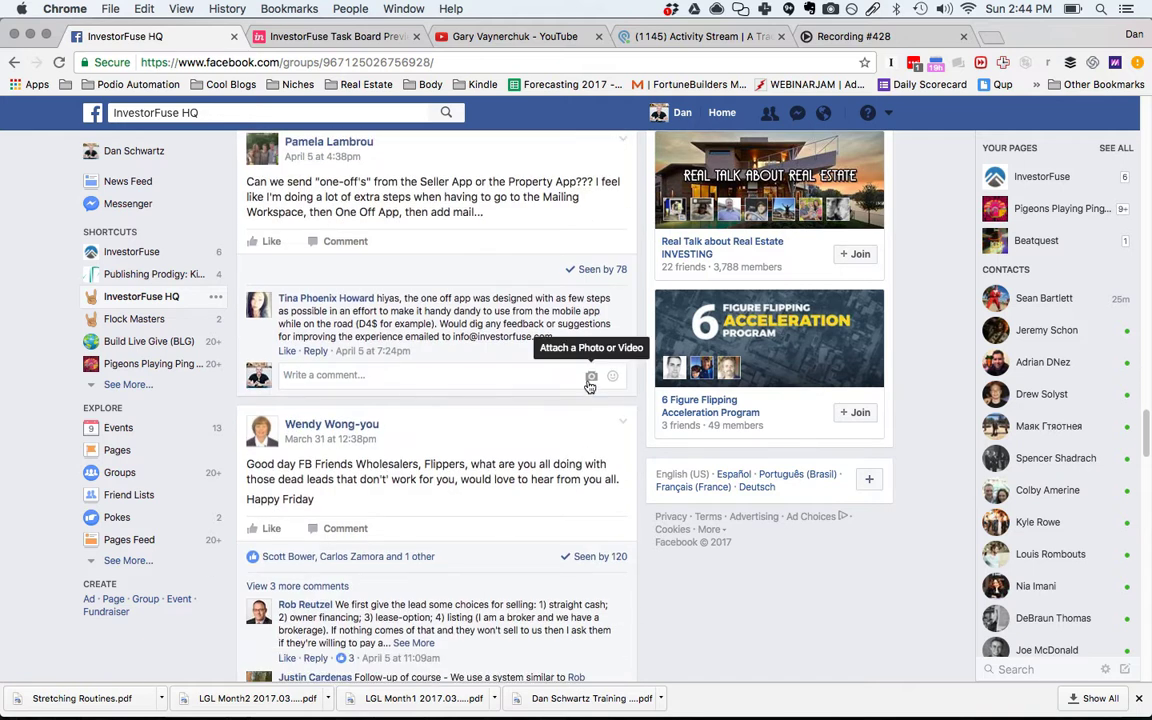
Step: Switch to the A TrackZEN Club workspace in Podio and look over its activity stream
{"action": "left_click", "coordinate": [680, 38]}
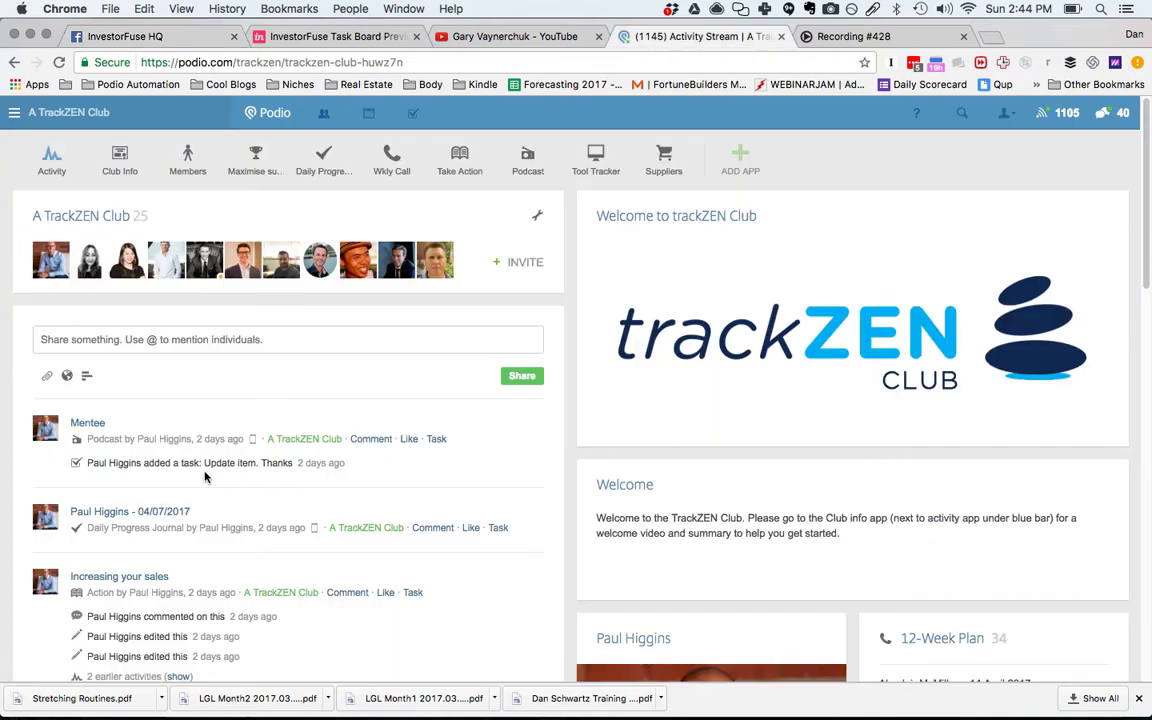
{"action": "scroll", "coordinate": [231, 404], "scroll_direction": "down", "scroll_amount": 1}
{"action": "scroll", "coordinate": [231, 404], "scroll_direction": "up", "scroll_amount": 1}
Step: Switch to Recording #428 and view the First Module lesson from about 05:00, pausing at its progress and notes fields
{"action": "left_click", "coordinate": [848, 36]}
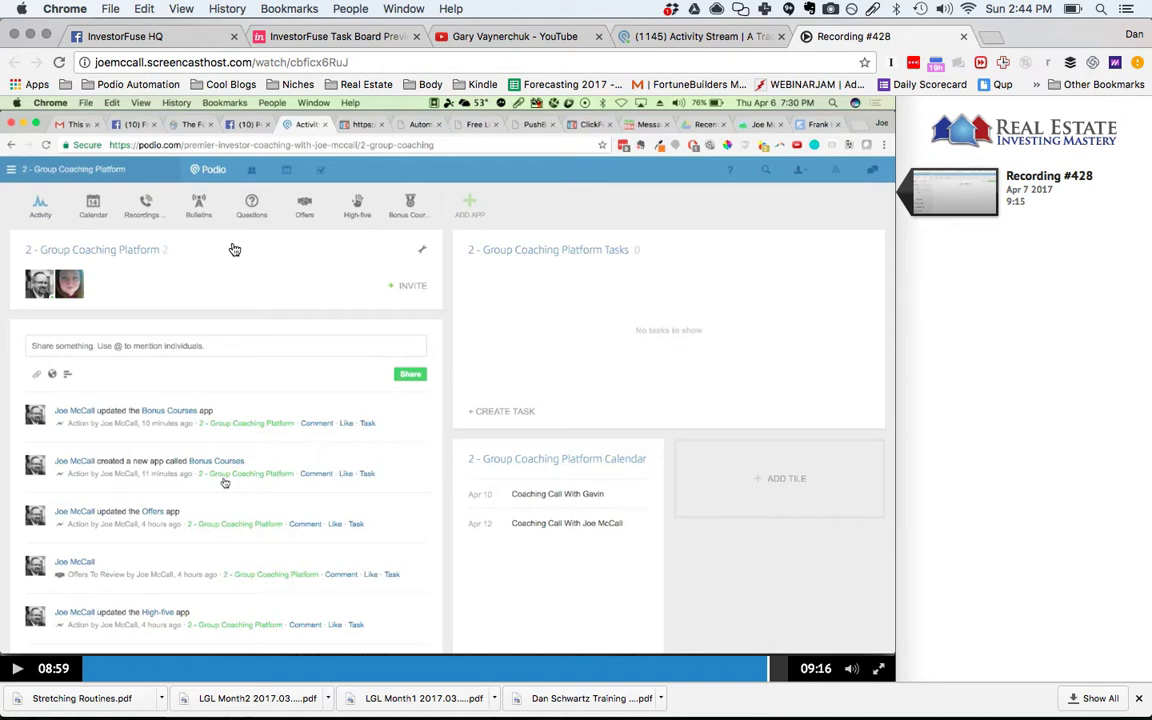
{"action": "left_click", "coordinate": [464, 668]}
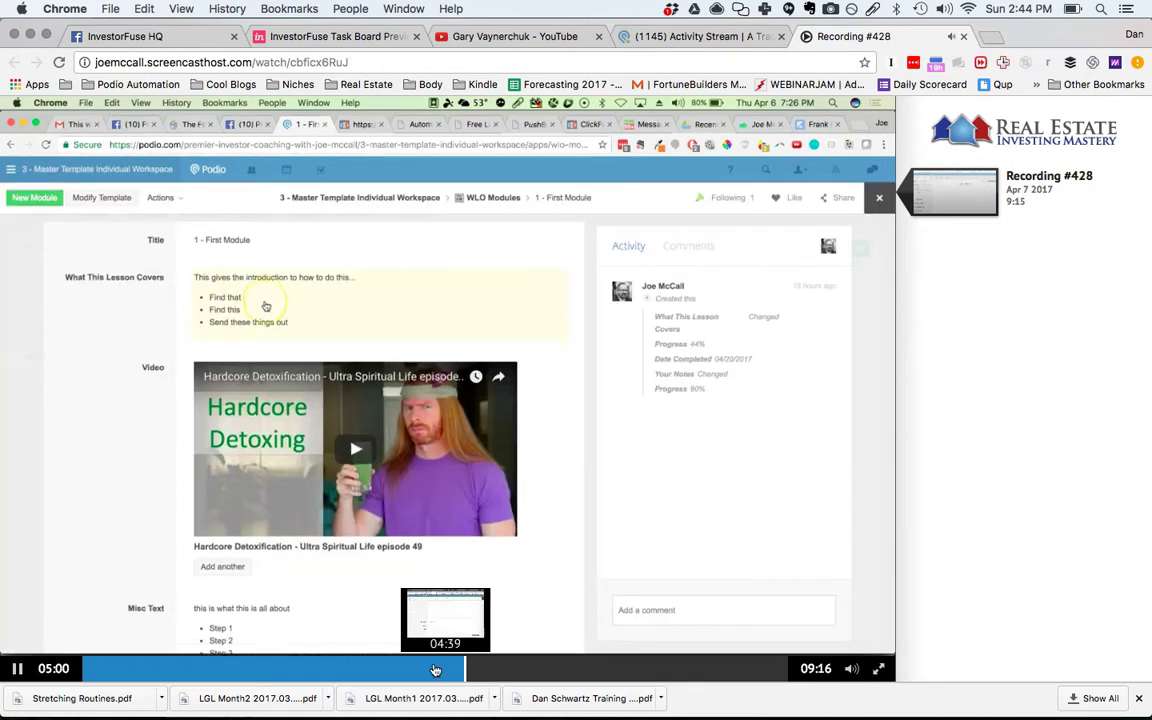
{"action": "left_click", "coordinate": [18, 669]}
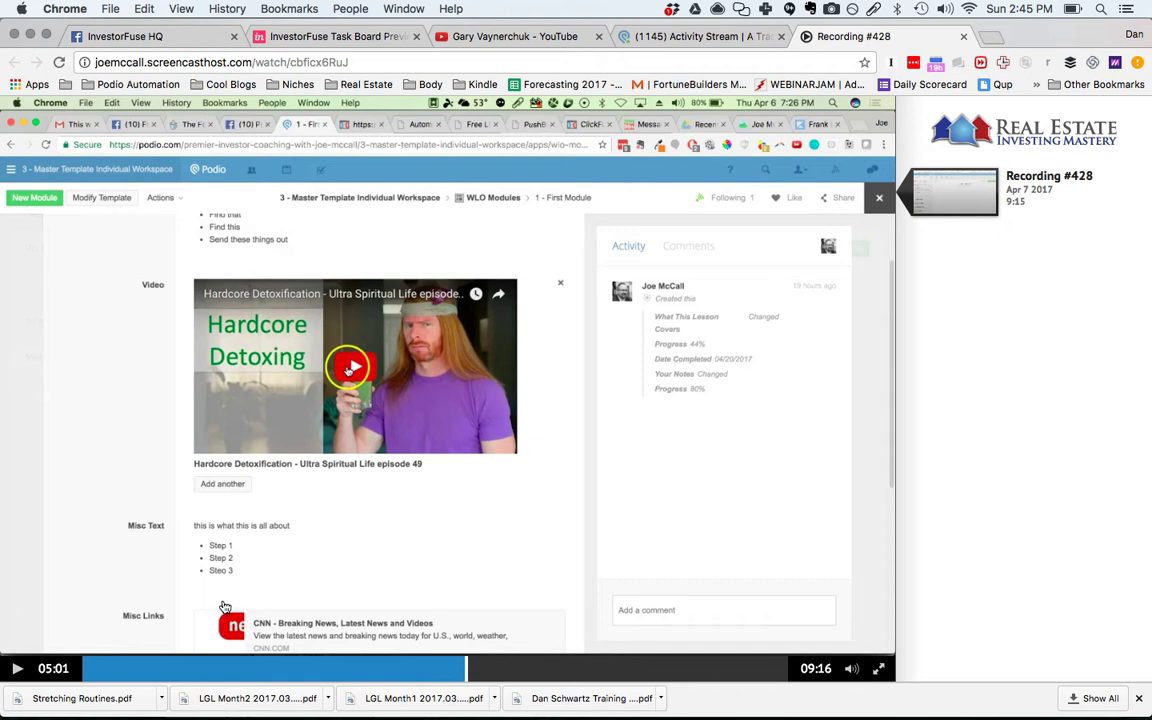
{"action": "left_click", "coordinate": [470, 669]}
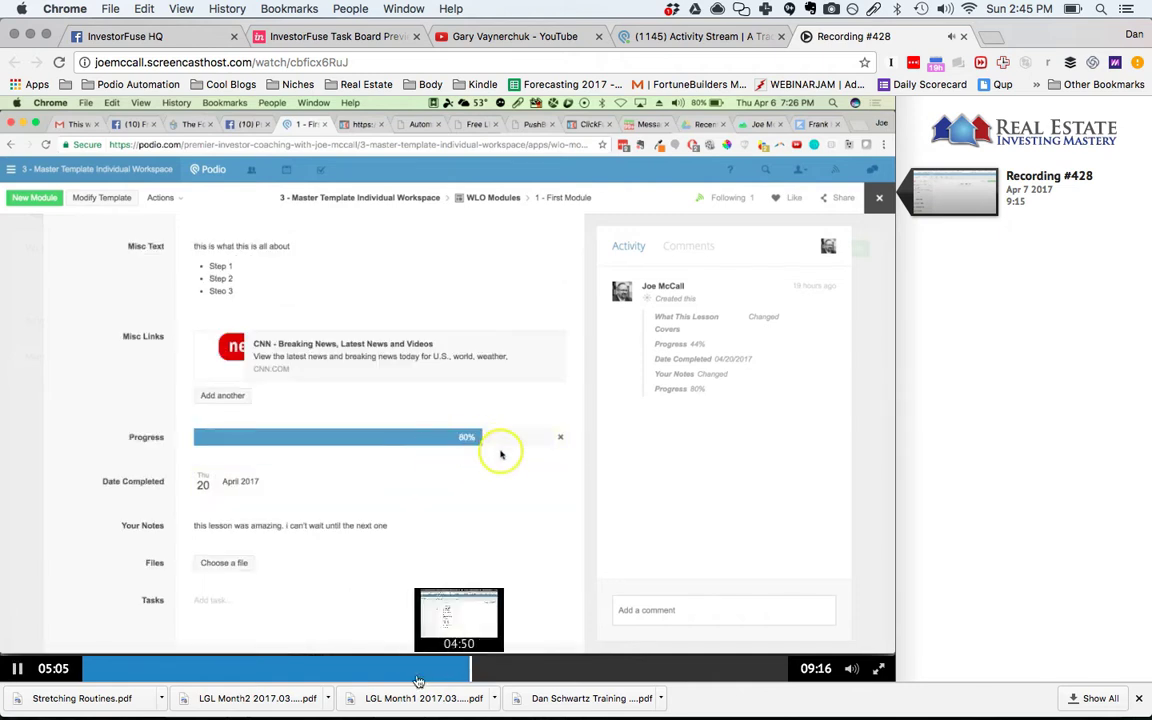
{"action": "left_click", "coordinate": [425, 437]}
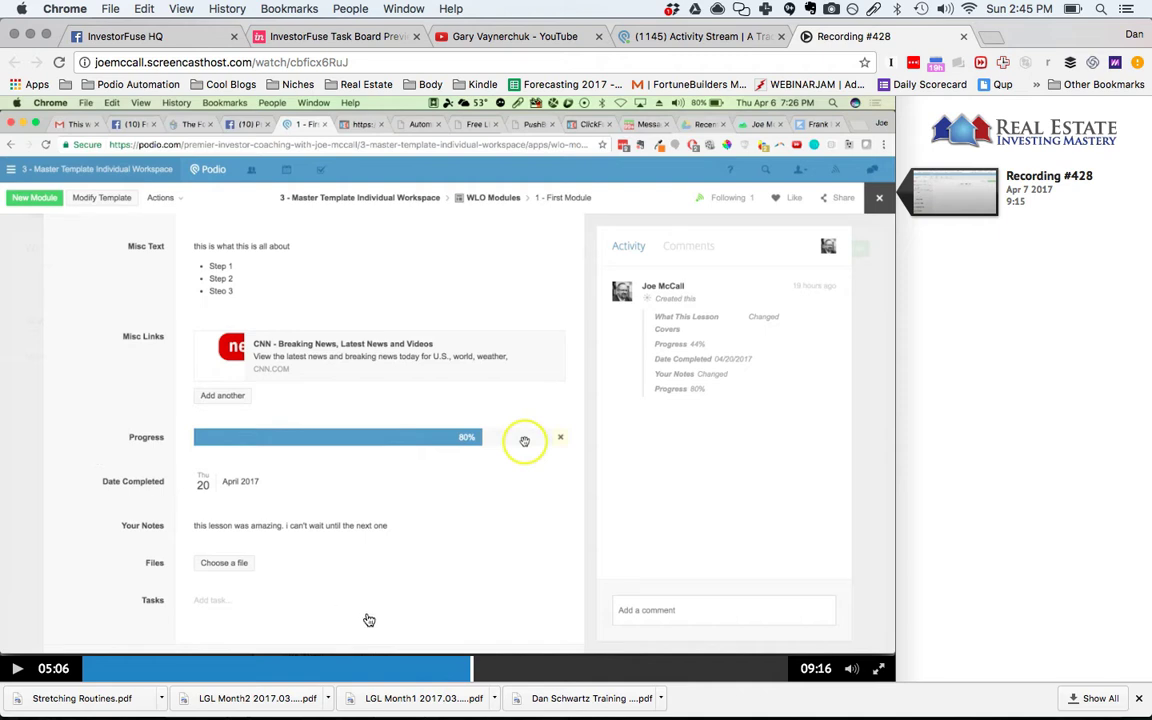
Step: Skip ahead through Recording #428 to the One-On-One coaching calls at 06:36 and pause the video there
{"action": "left_click", "coordinate": [494, 668]}
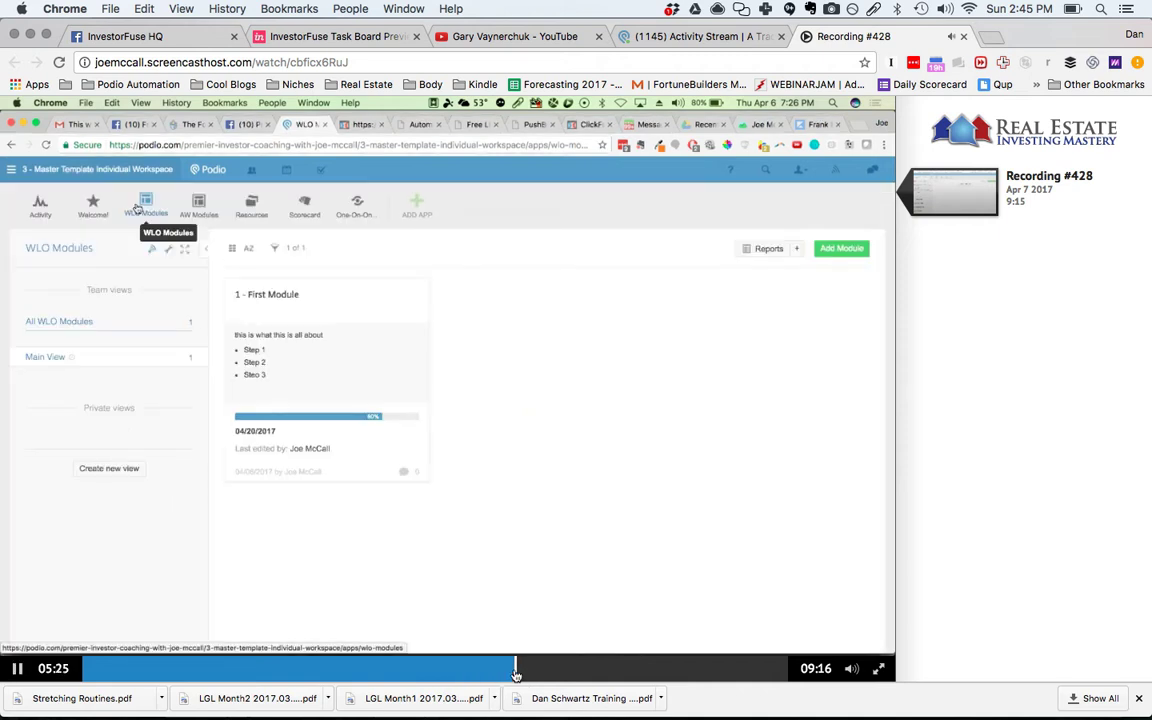
{"action": "left_click", "coordinate": [515, 676]}
{"action": "left_click", "coordinate": [533, 676]}
{"action": "left_click", "coordinate": [547, 675]}
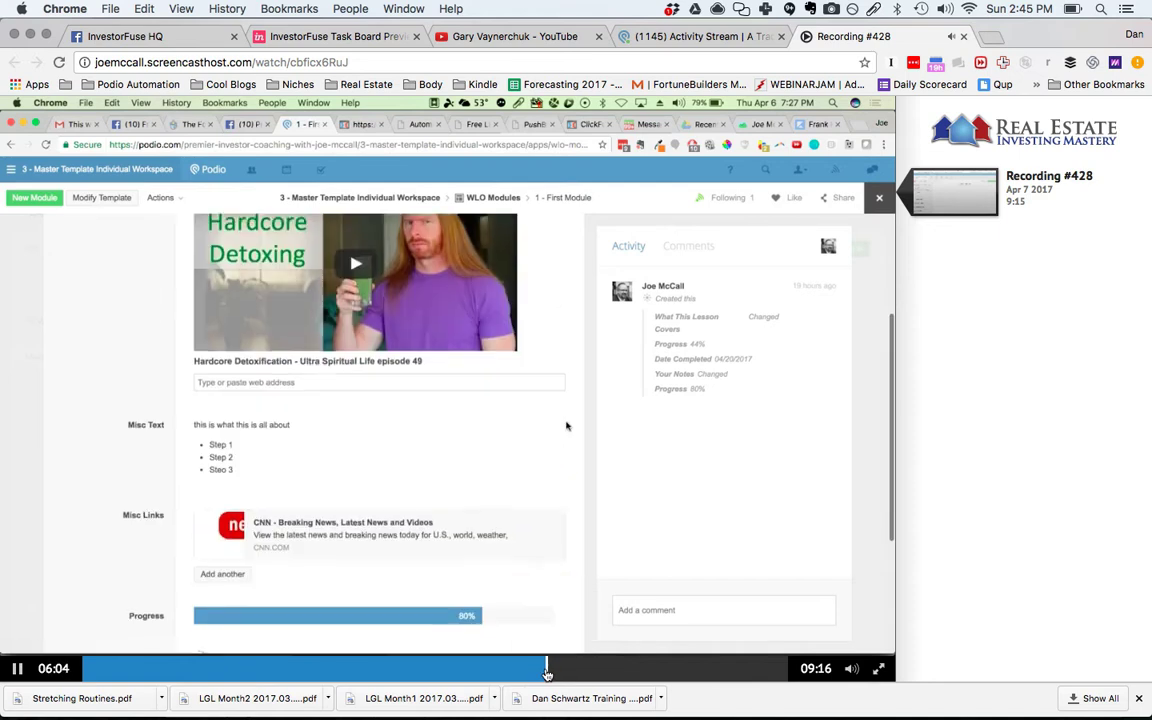
{"action": "left_click", "coordinate": [568, 675]}
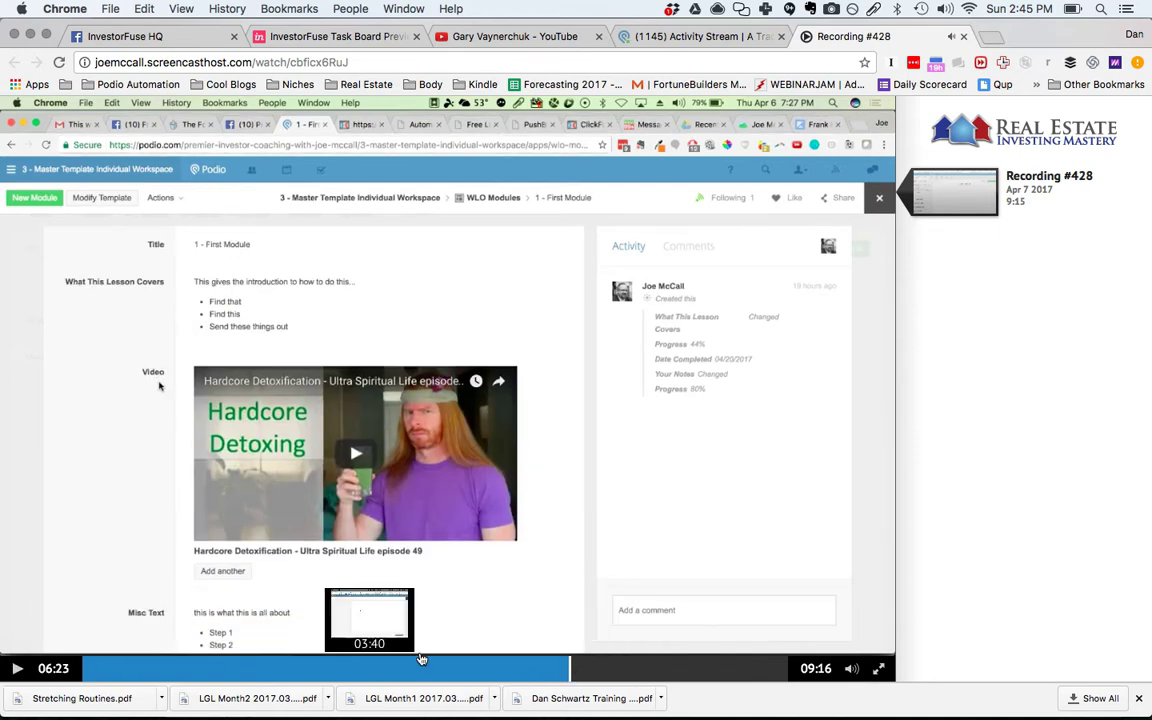
{"action": "left_click", "coordinate": [586, 672]}
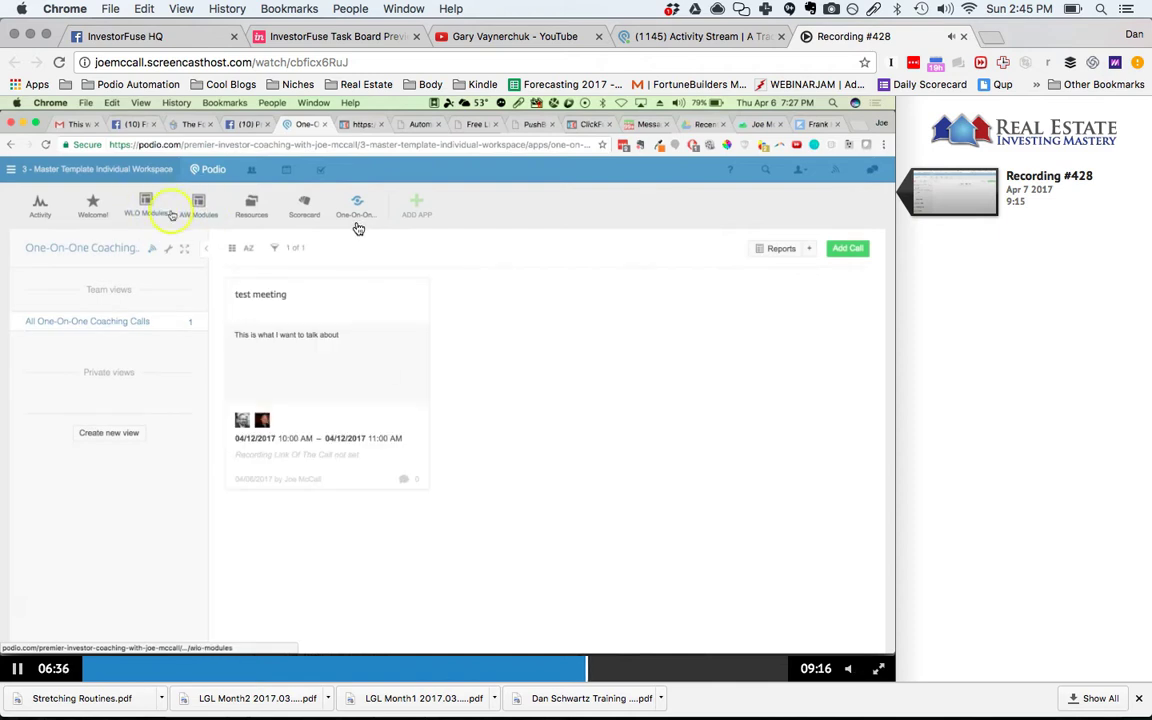
{"action": "left_click", "coordinate": [473, 487]}
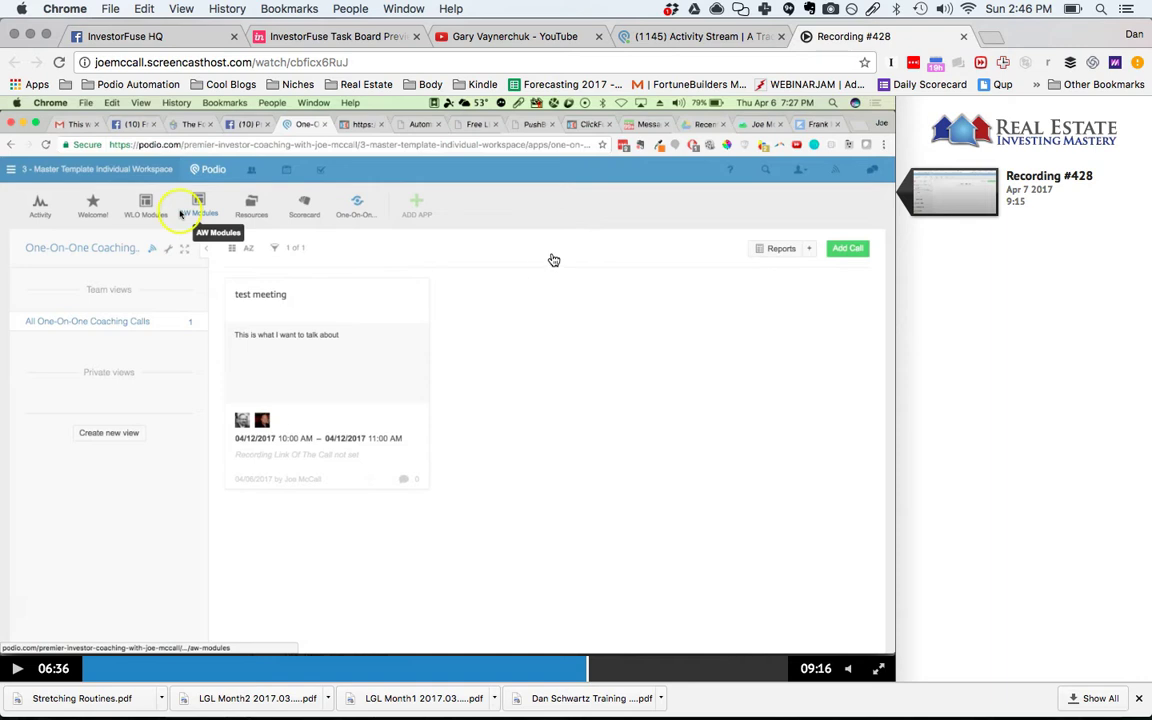
Step: Return to the A TrackZEN Club workspace and open the "Help owners to Build Live Give" item in Club Info
{"action": "left_click", "coordinate": [724, 40]}
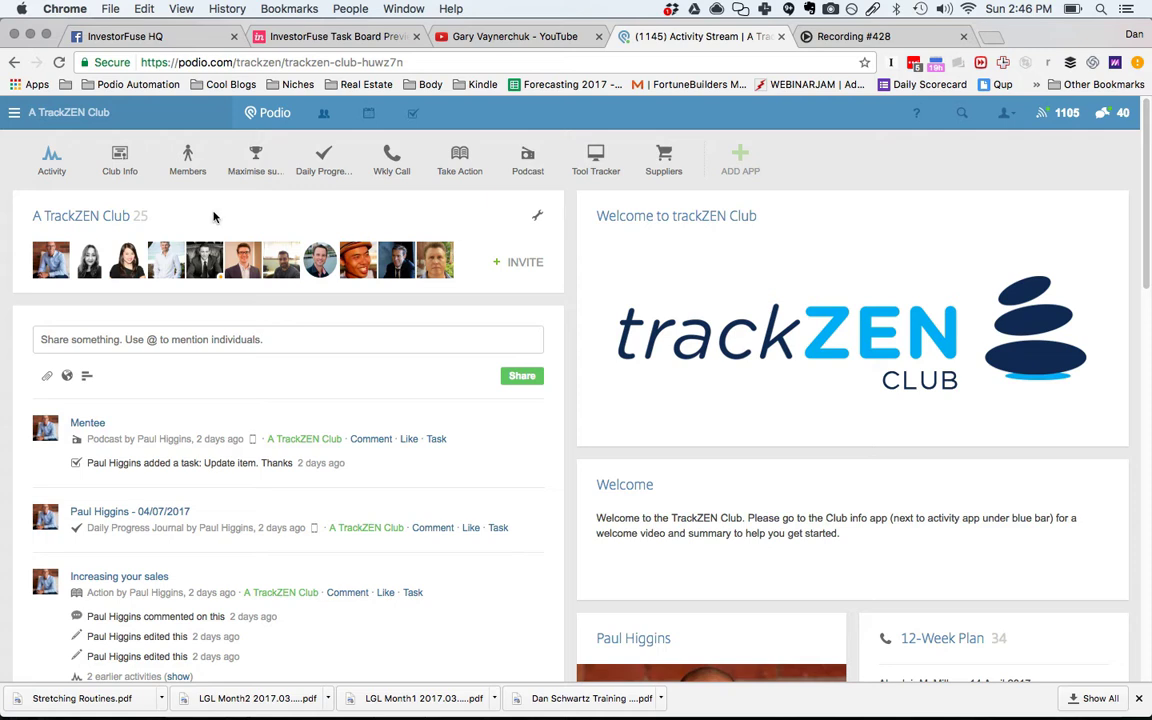
{"action": "left_click", "coordinate": [121, 158]}
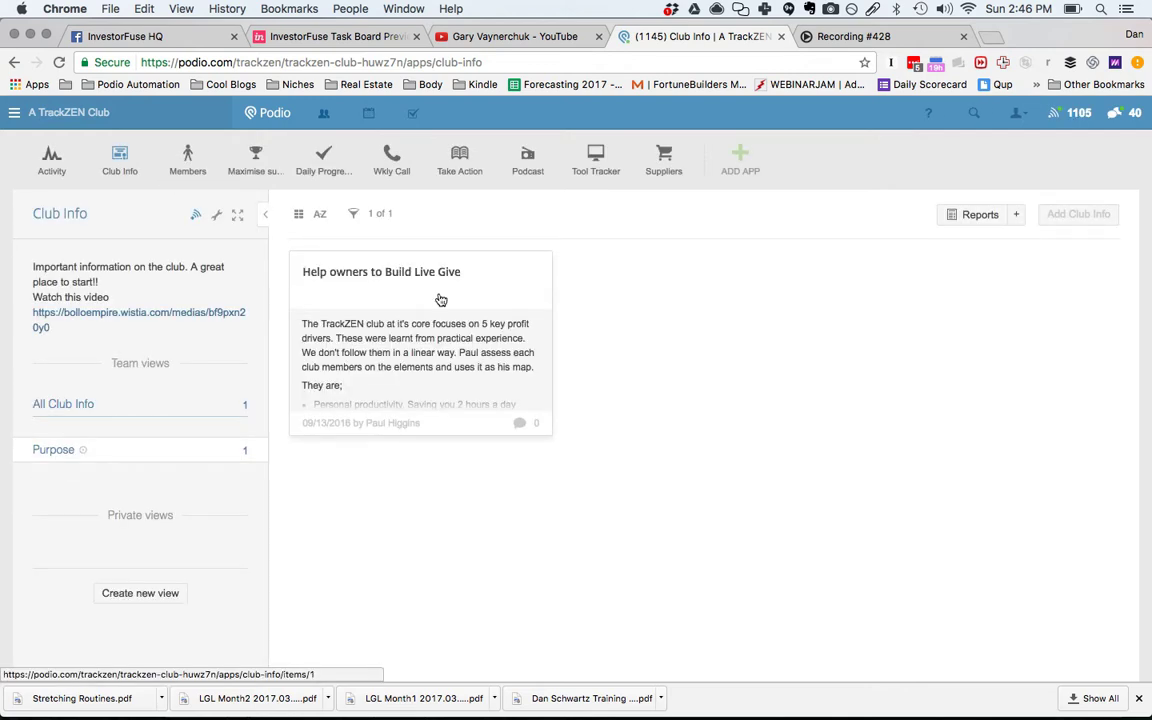
{"action": "left_click", "coordinate": [444, 304]}
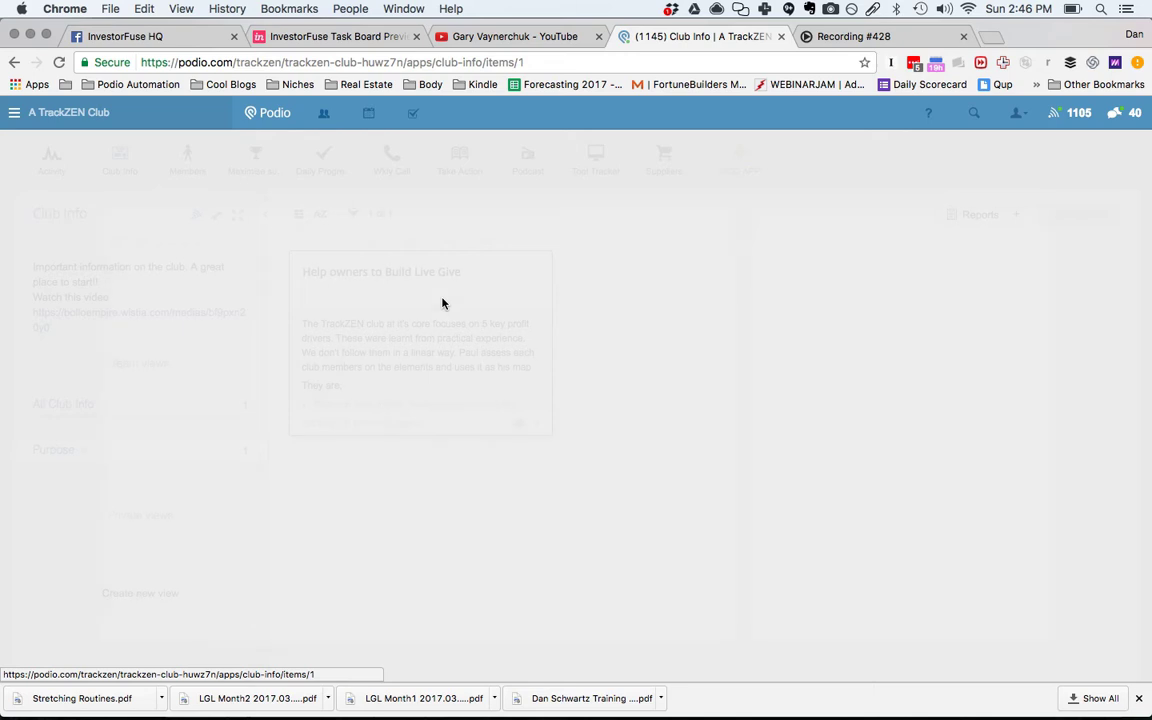
Step: Examine the club item's rules, portal video, weekly meetings, Podio tips, key apps, FAQ and help sections, and close the item
{"action": "scroll", "coordinate": [393, 328], "scroll_direction": "down", "scroll_amount": 10}
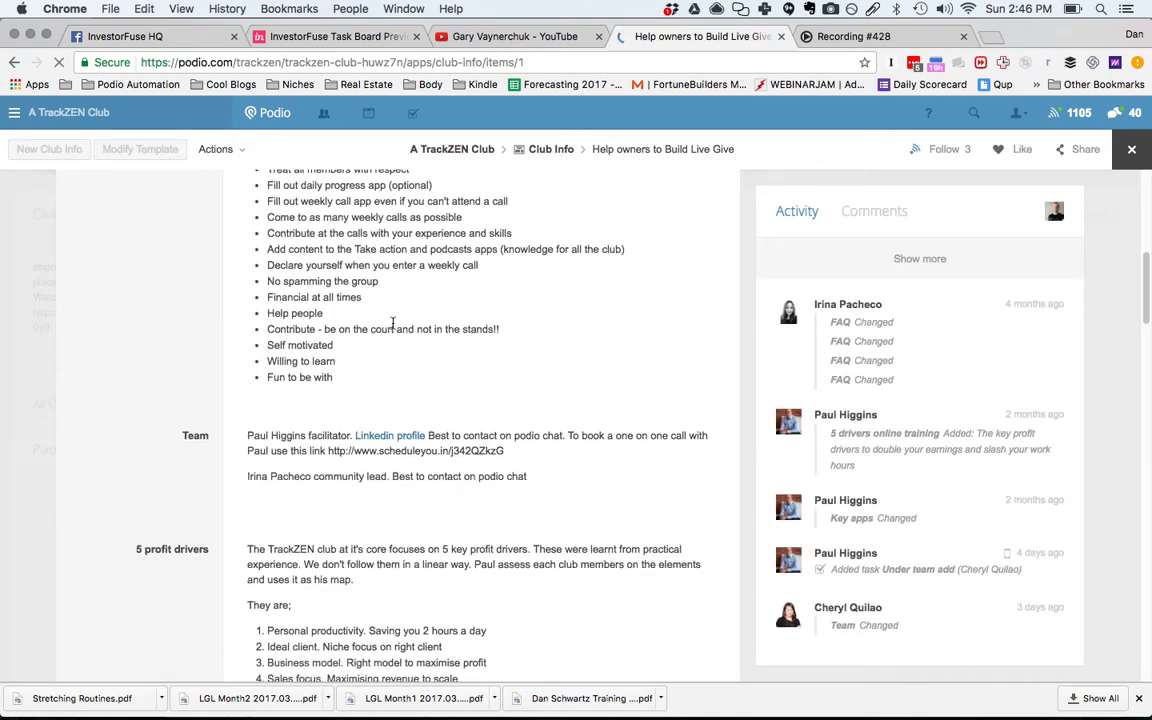
{"action": "scroll", "coordinate": [383, 295], "scroll_direction": "down", "scroll_amount": 8}
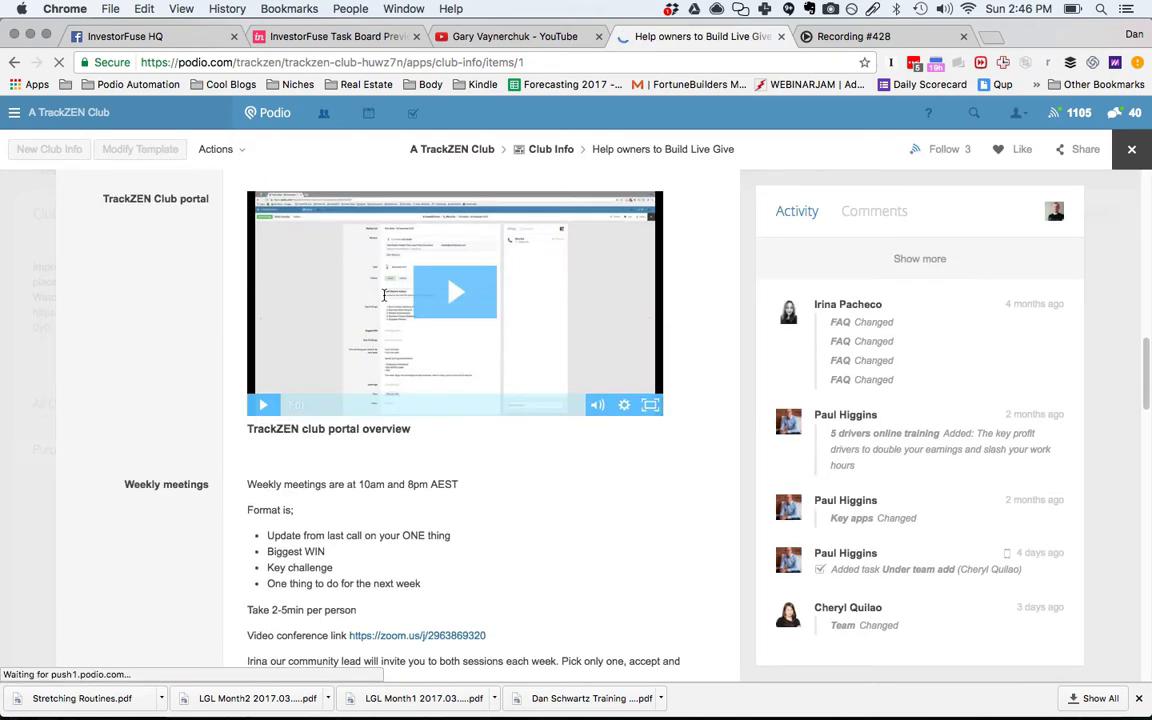
{"action": "scroll", "coordinate": [153, 294], "scroll_direction": "up", "scroll_amount": 3}
{"action": "scroll", "coordinate": [153, 294], "scroll_direction": "down", "scroll_amount": 15}
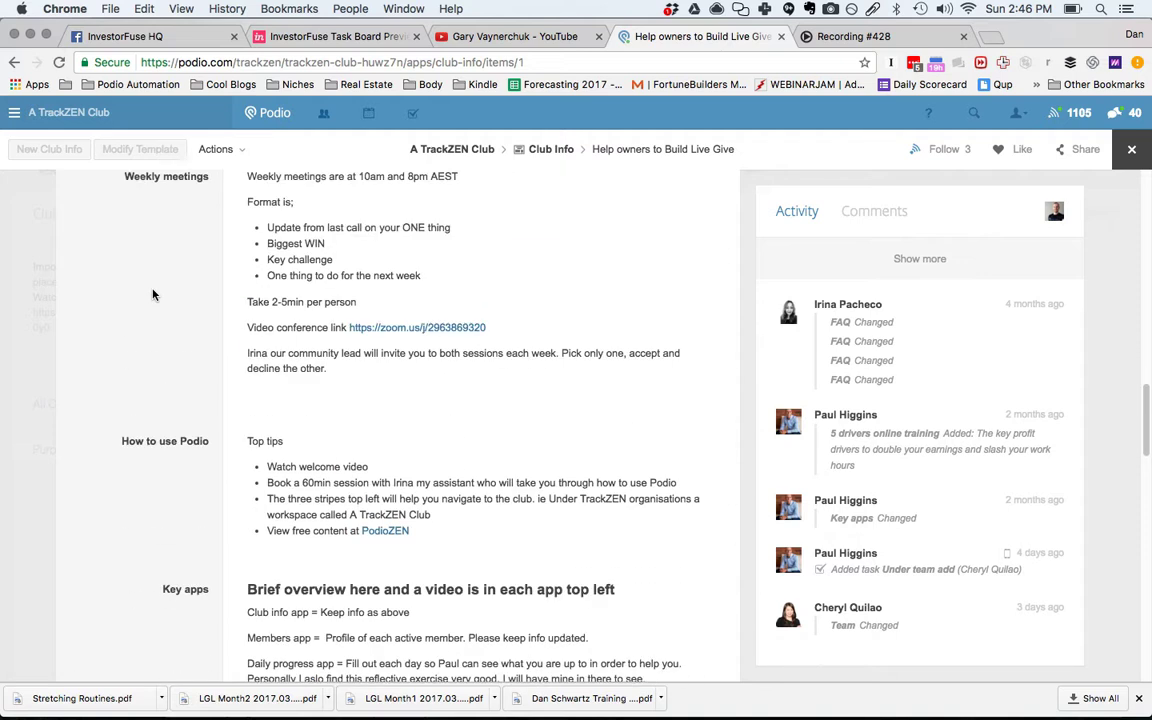
{"action": "scroll", "coordinate": [153, 294], "scroll_direction": "down", "scroll_amount": 5}
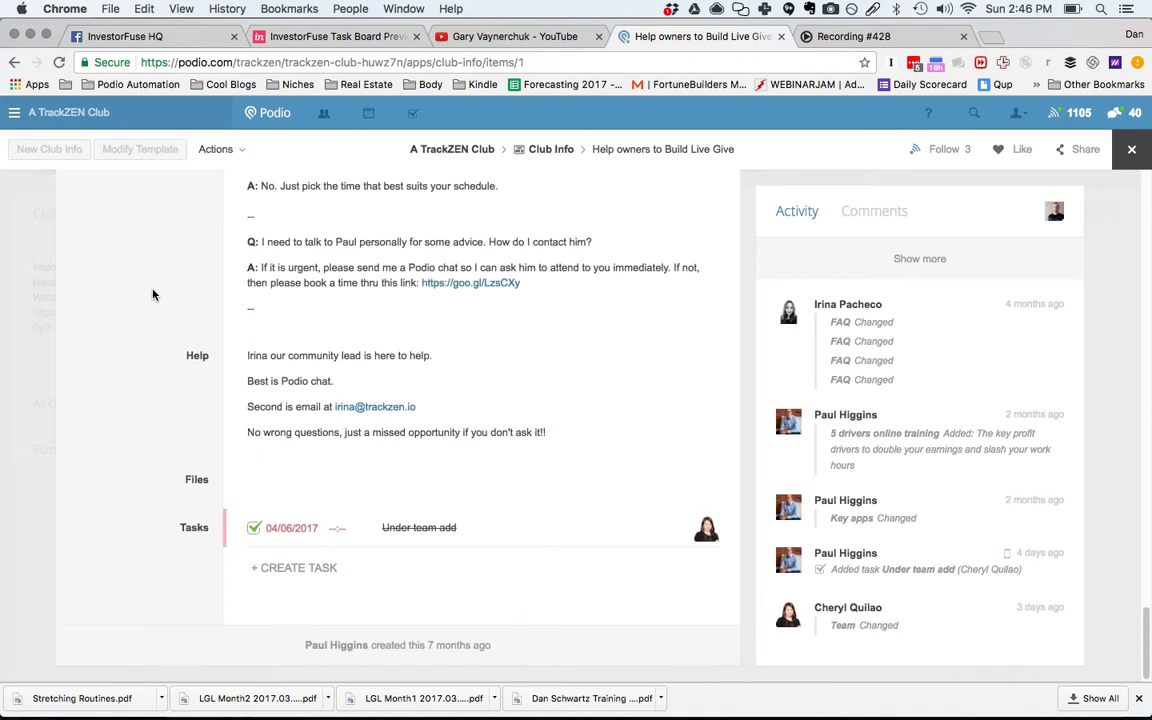
{"action": "scroll", "coordinate": [186, 340], "scroll_direction": "up", "scroll_amount": 5}
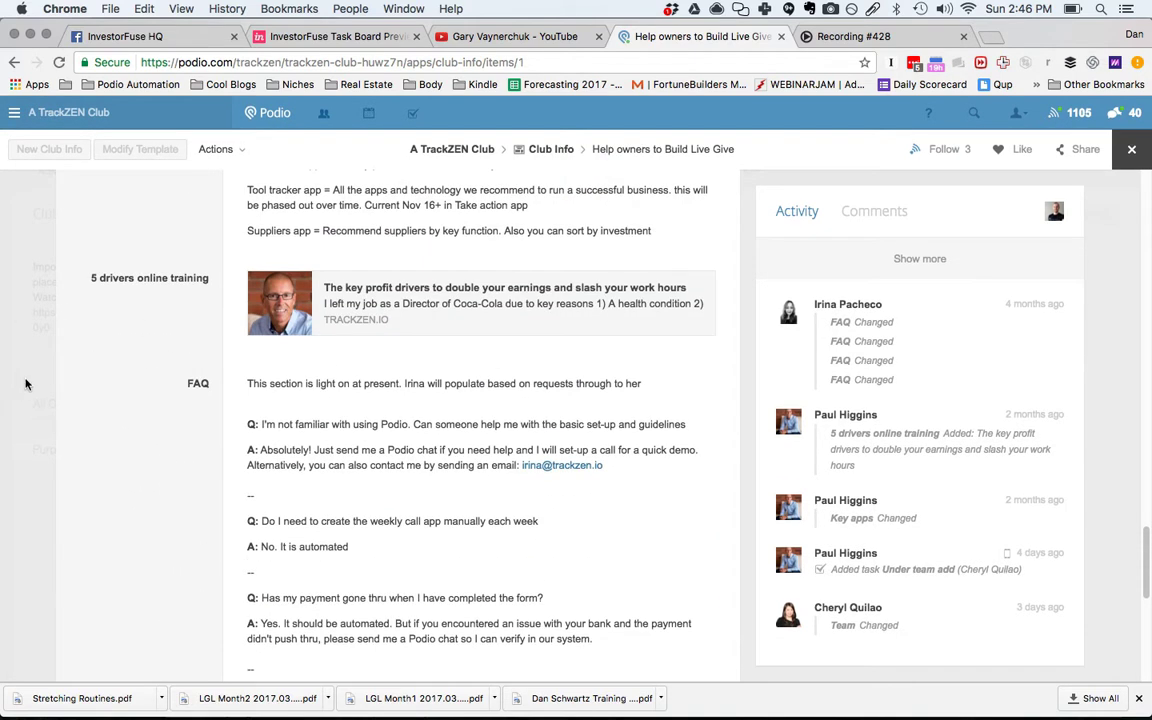
{"action": "scroll", "coordinate": [30, 385], "scroll_direction": "down", "scroll_amount": 1}
{"action": "left_click", "coordinate": [31, 386]}
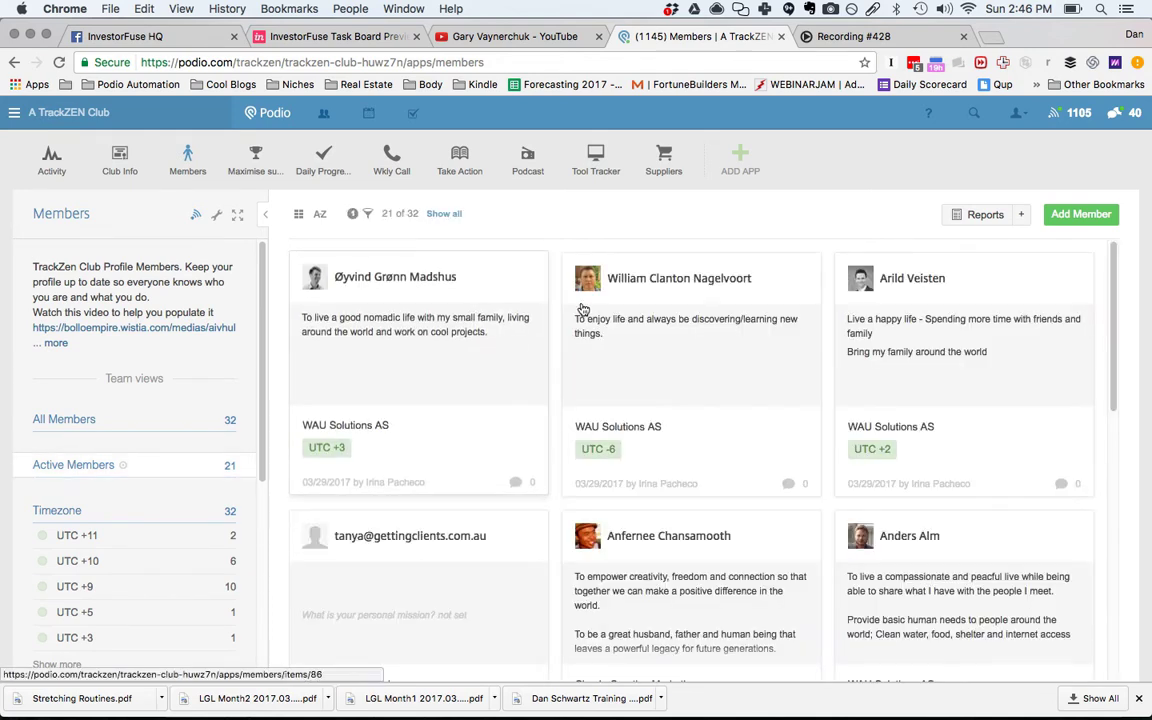
Step: Open an active member's profile from Simple Creative Marketing, examine its social links, mission, business vision and admin fields, and close it
{"action": "scroll", "coordinate": [707, 291], "scroll_direction": "down", "scroll_amount": 3}
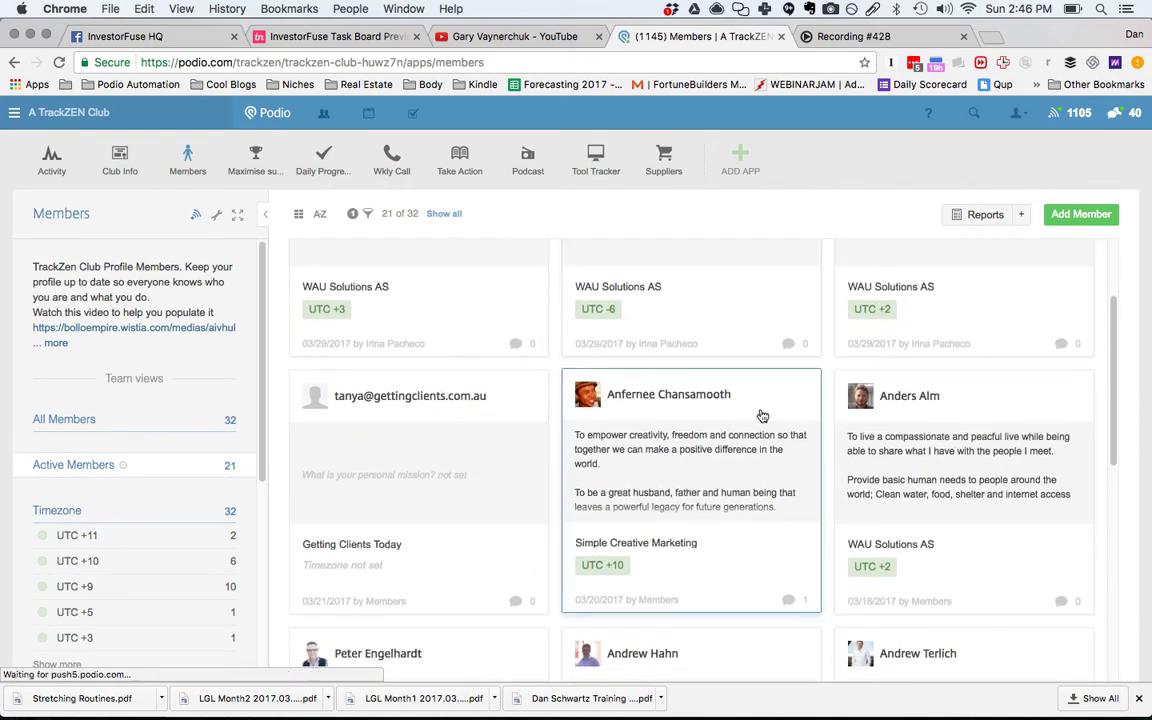
{"action": "left_click", "coordinate": [762, 415]}
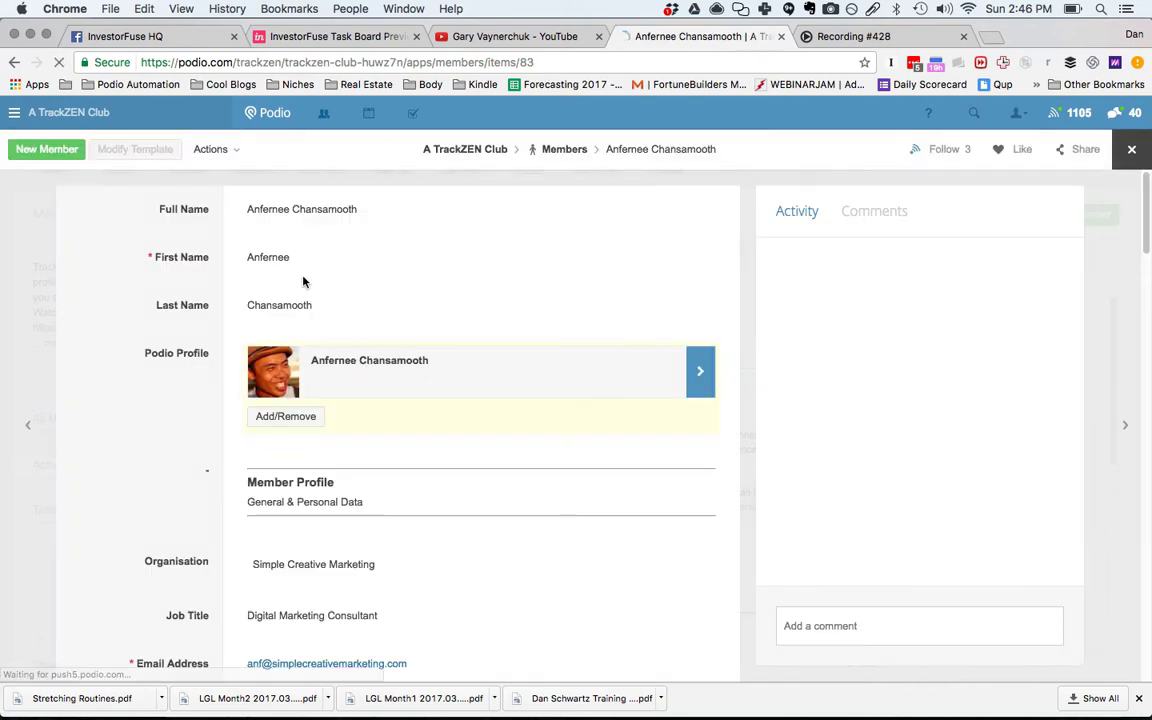
{"action": "scroll", "coordinate": [264, 452], "scroll_direction": "down", "scroll_amount": 10}
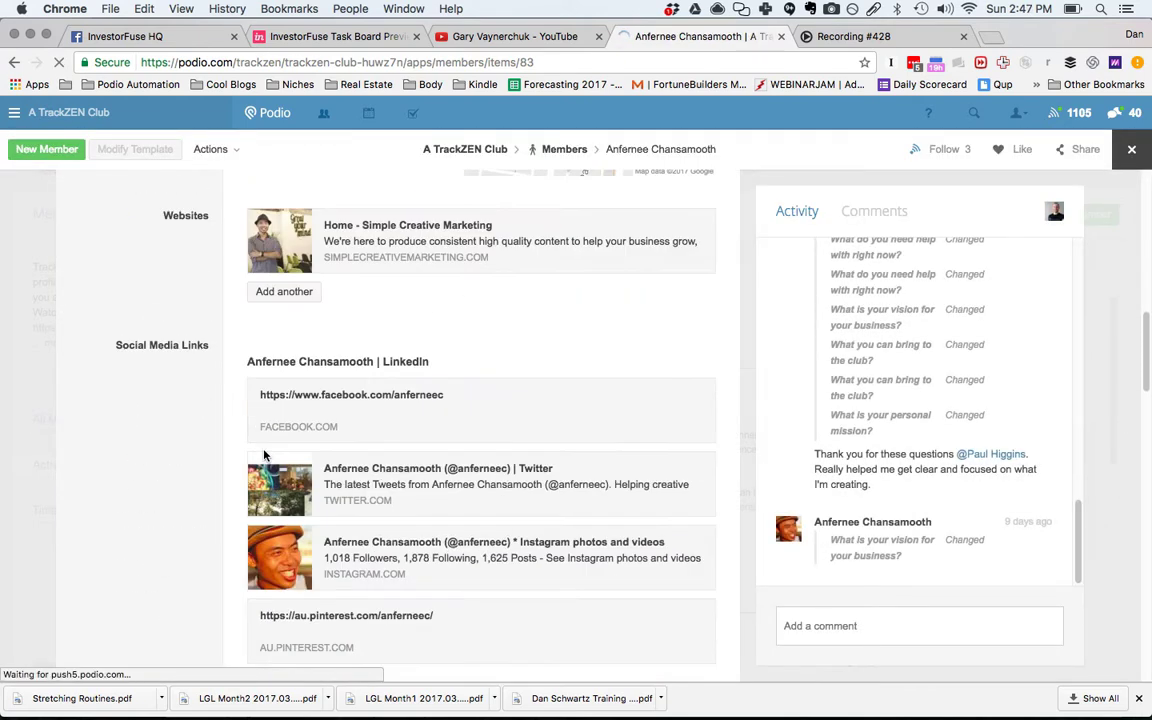
{"action": "scroll", "coordinate": [264, 455], "scroll_direction": "down", "scroll_amount": 8}
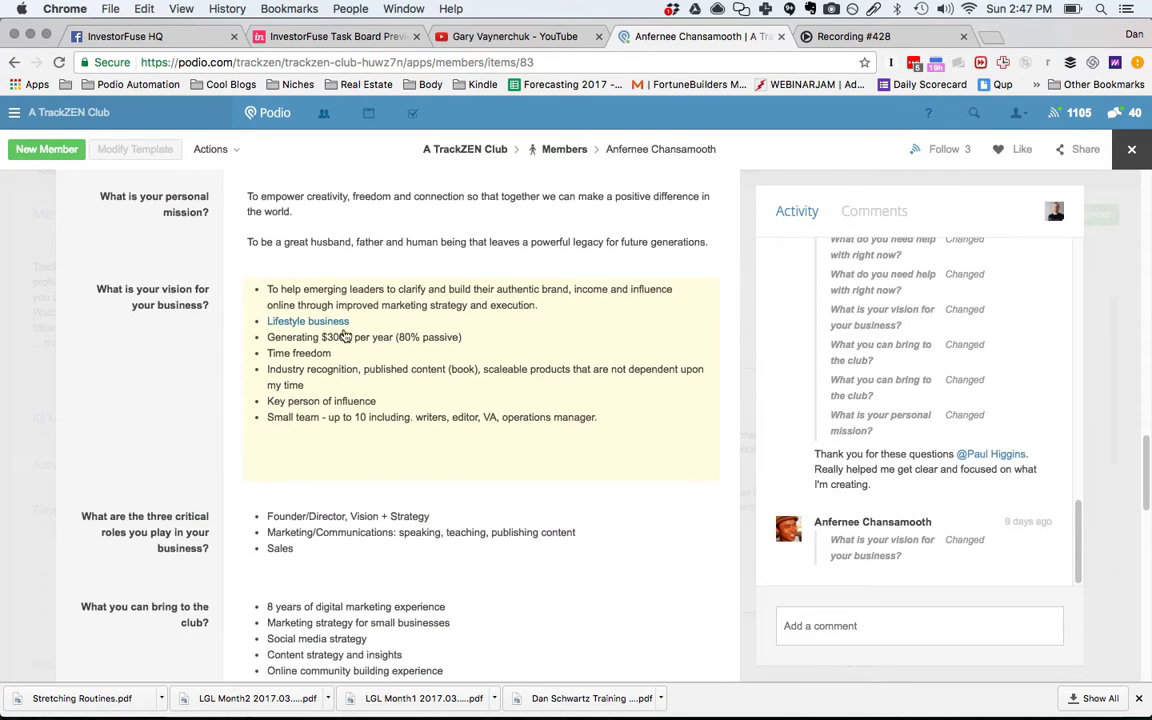
{"action": "scroll", "coordinate": [197, 401], "scroll_direction": "down", "scroll_amount": 13}
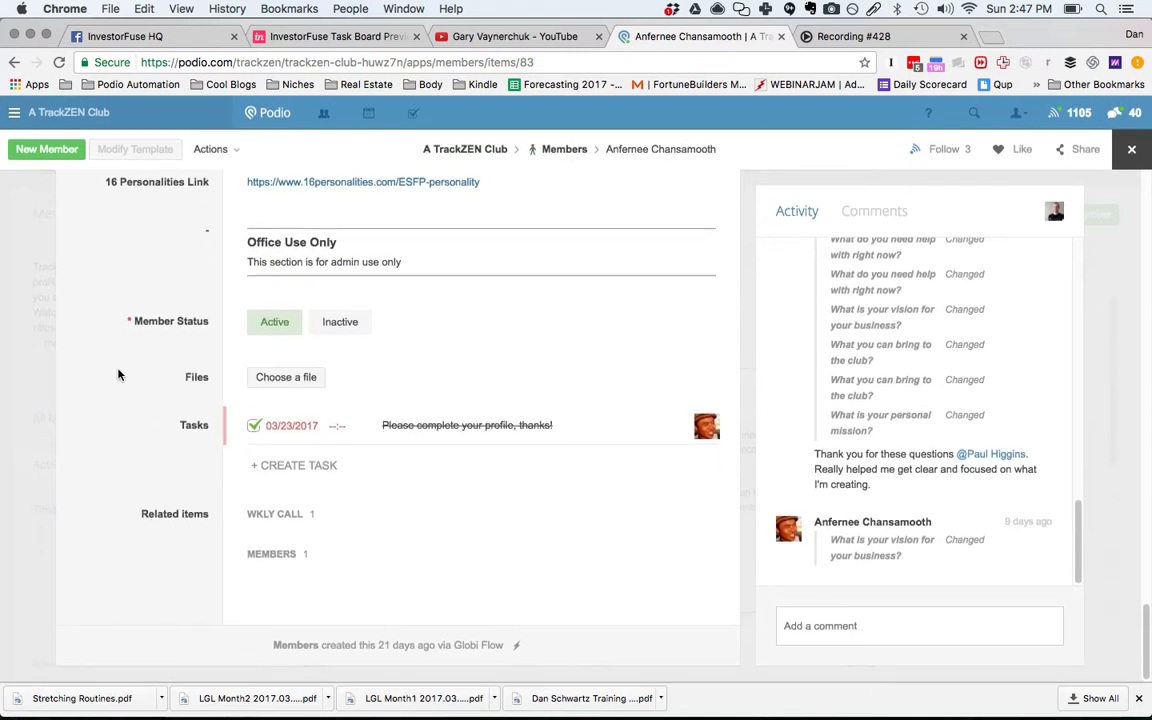
{"action": "left_click", "coordinate": [21, 350]}
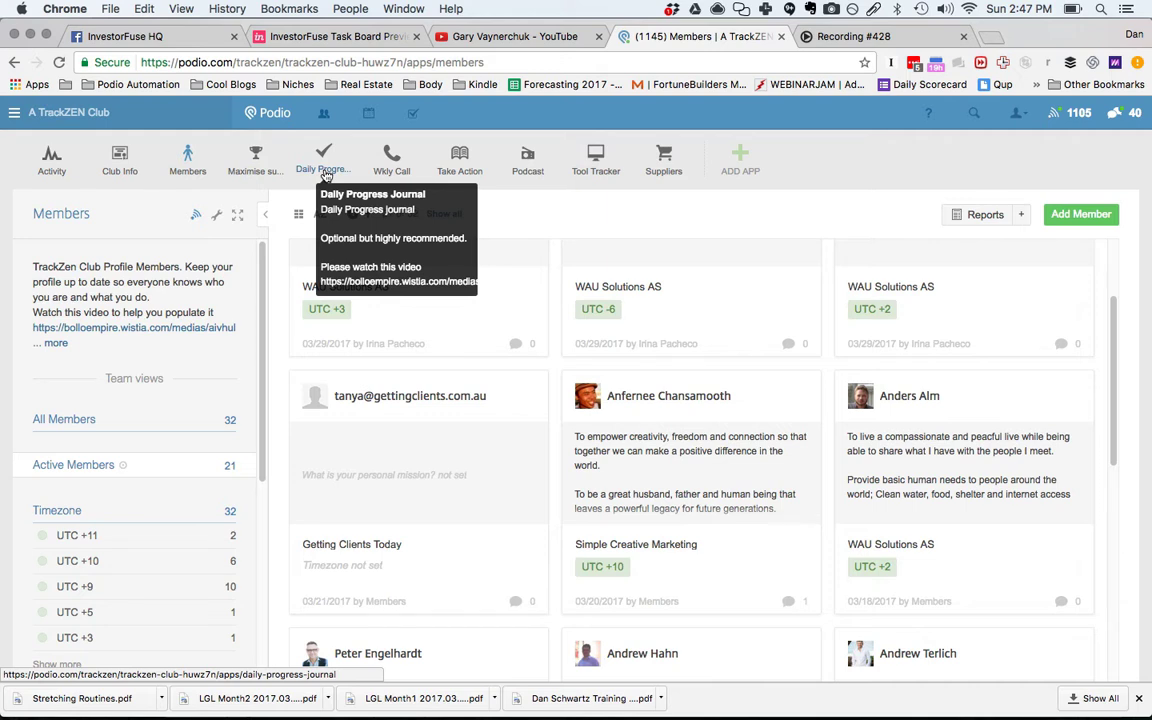
Step: In the Wkly Call app, review the 14 April 2017 call listing Sign Vitality, from top five things to learnings, and close it
{"action": "left_click", "coordinate": [392, 158]}
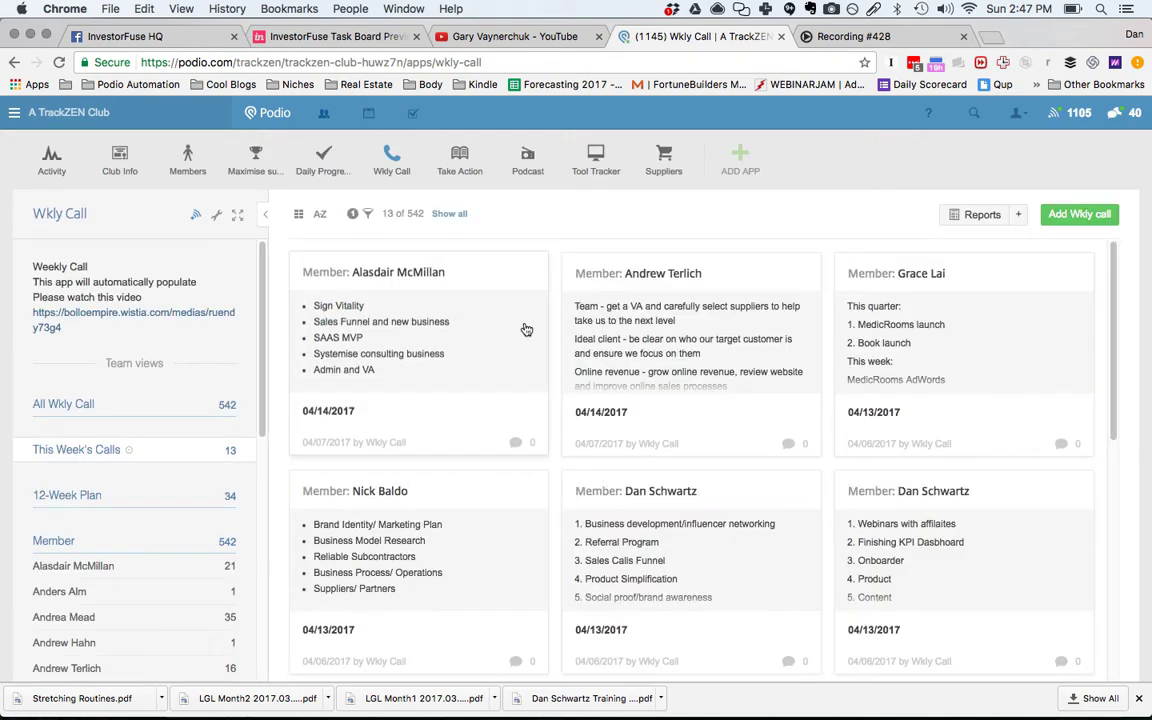
{"action": "left_click", "coordinate": [491, 280]}
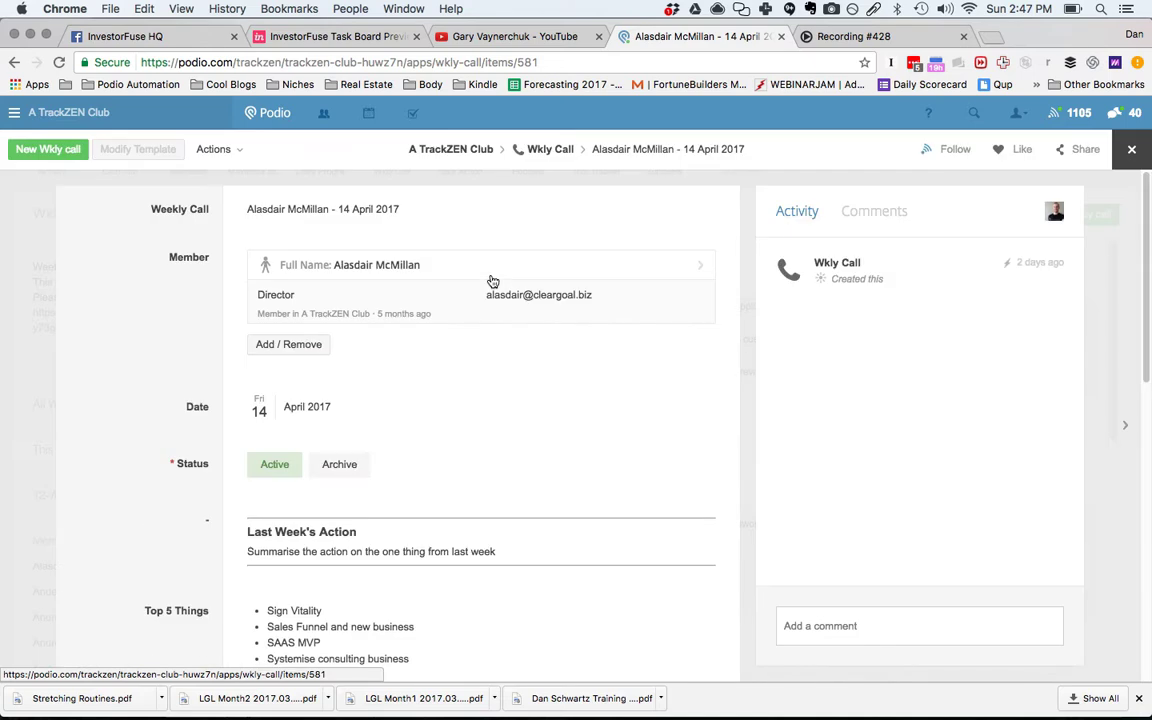
{"action": "scroll", "coordinate": [309, 530], "scroll_direction": "down", "scroll_amount": 3}
{"action": "scroll", "coordinate": [316, 470], "scroll_direction": "down", "scroll_amount": 3}
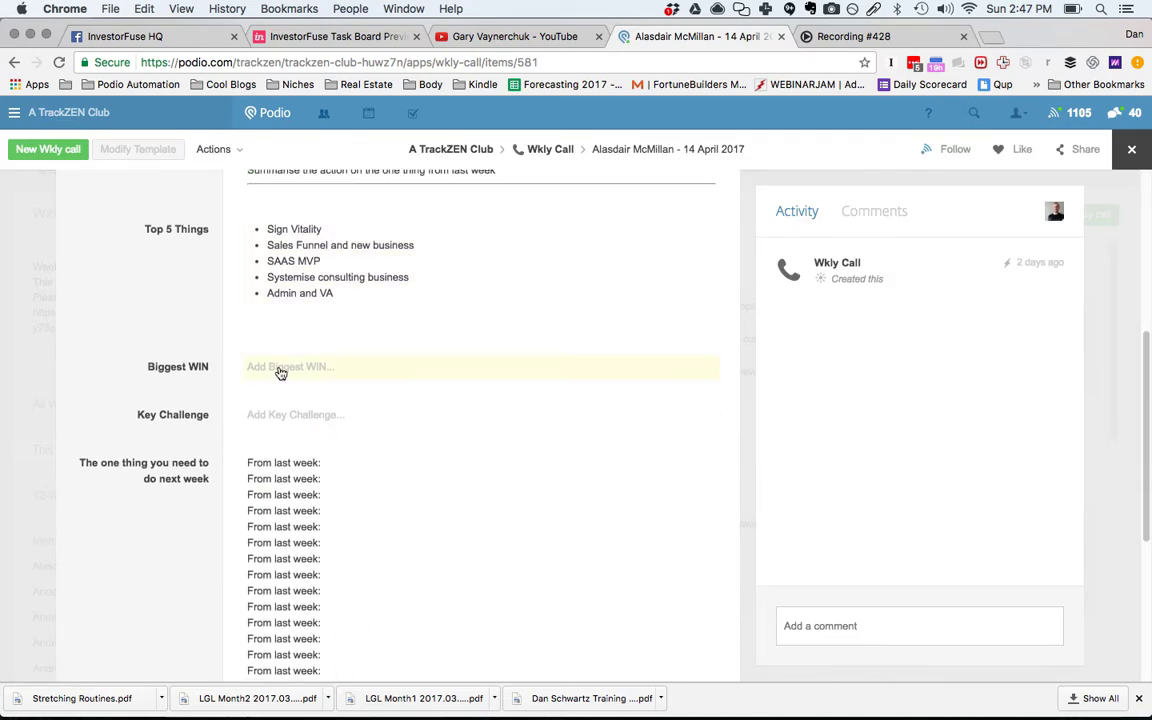
{"action": "scroll", "coordinate": [282, 400], "scroll_direction": "down", "scroll_amount": 3}
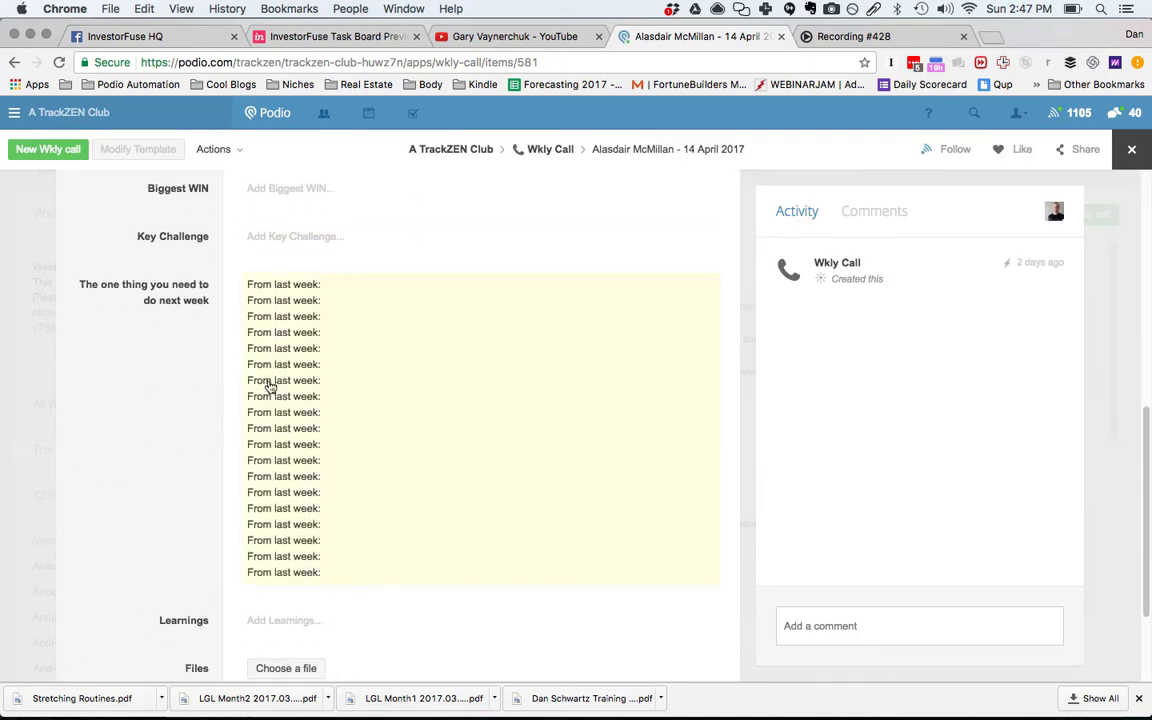
{"action": "scroll", "coordinate": [200, 475], "scroll_direction": "down", "scroll_amount": 2}
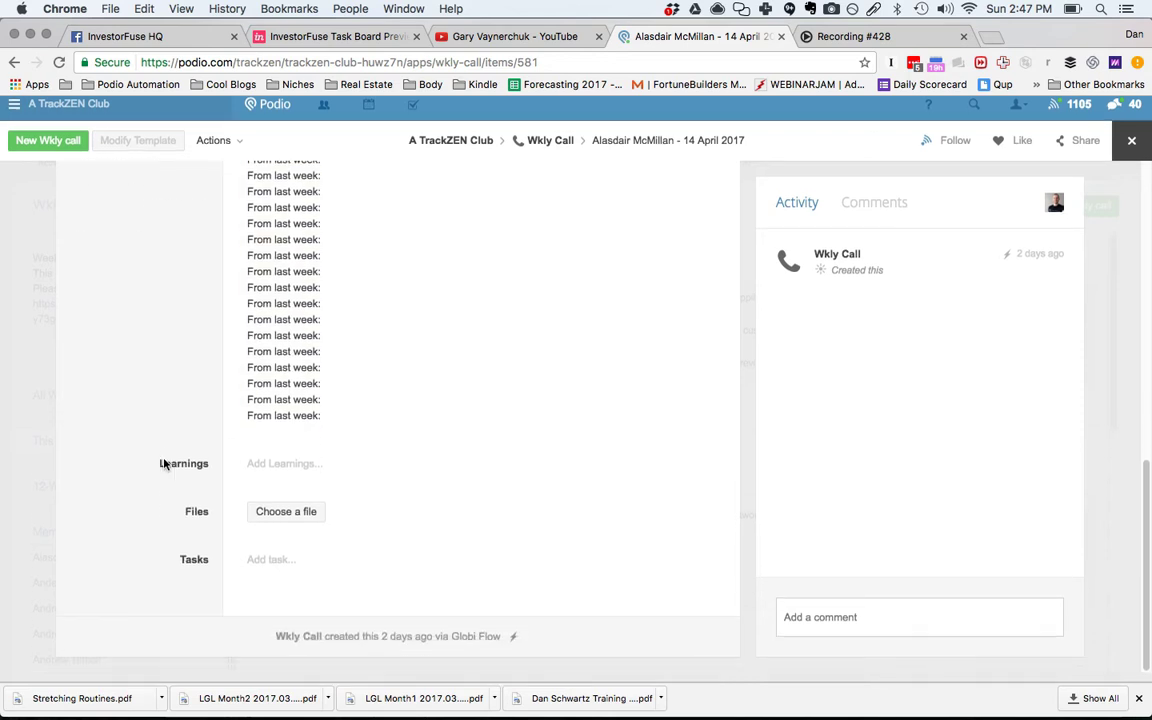
{"action": "left_click", "coordinate": [22, 390]}
Step: Open the 13 April 2017 weekly call listing Brand Identity/ Marketing Plan, review its priorities and next-week action, and close it
{"action": "scroll", "coordinate": [447, 378], "scroll_direction": "down", "scroll_amount": 2}
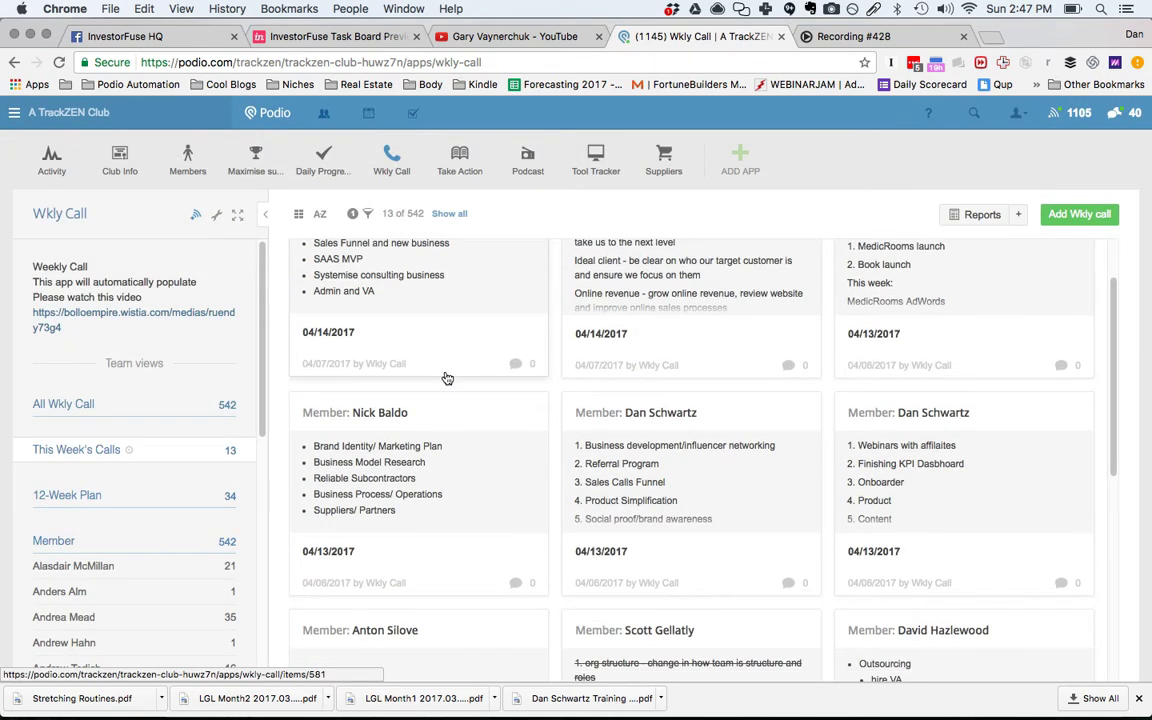
{"action": "left_click", "coordinate": [469, 417]}
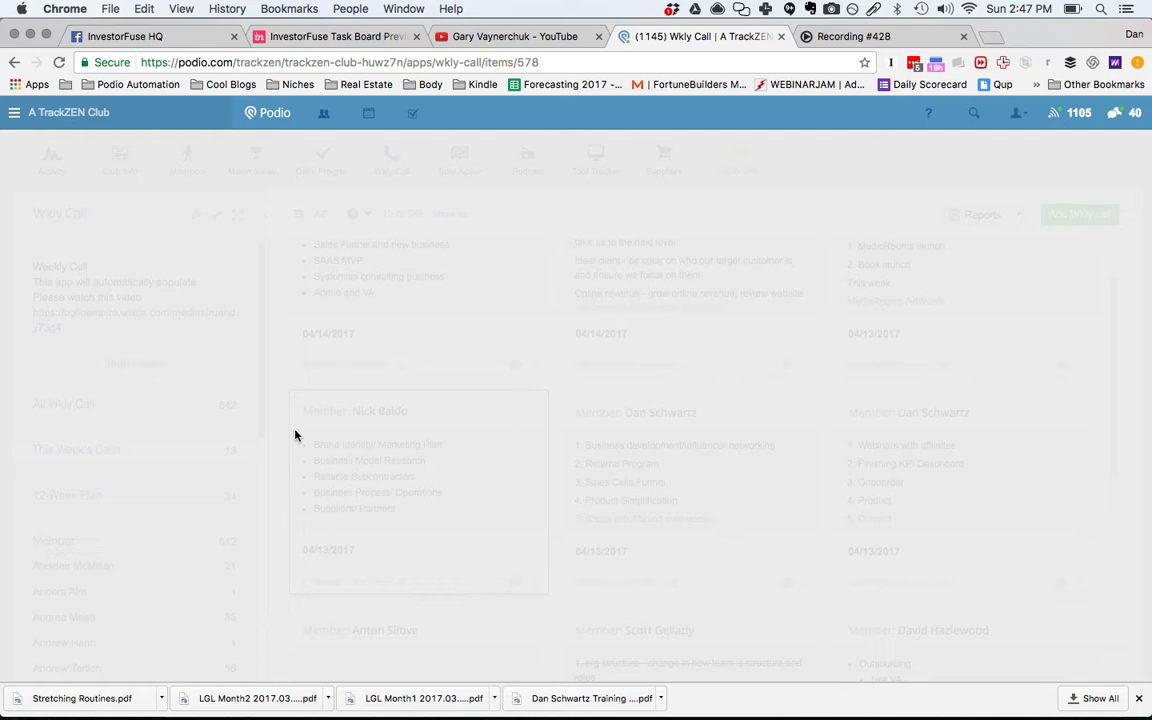
{"action": "scroll", "coordinate": [316, 499], "scroll_direction": "down", "scroll_amount": 4}
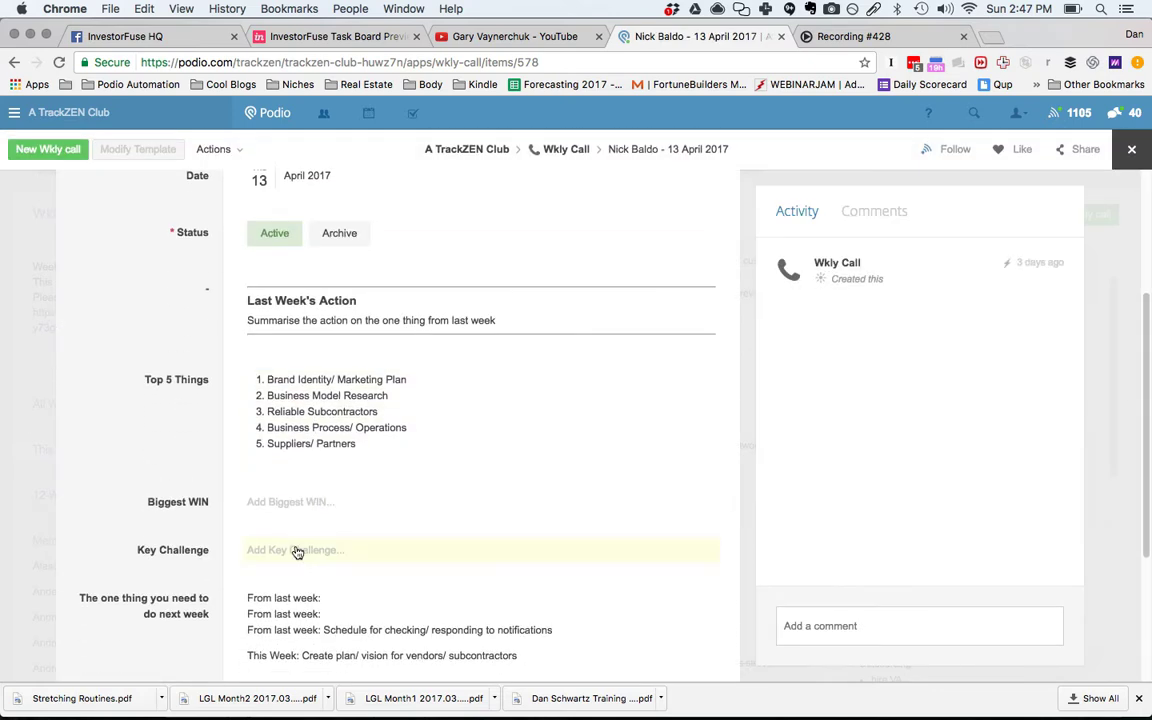
{"action": "scroll", "coordinate": [290, 548], "scroll_direction": "down", "scroll_amount": 2}
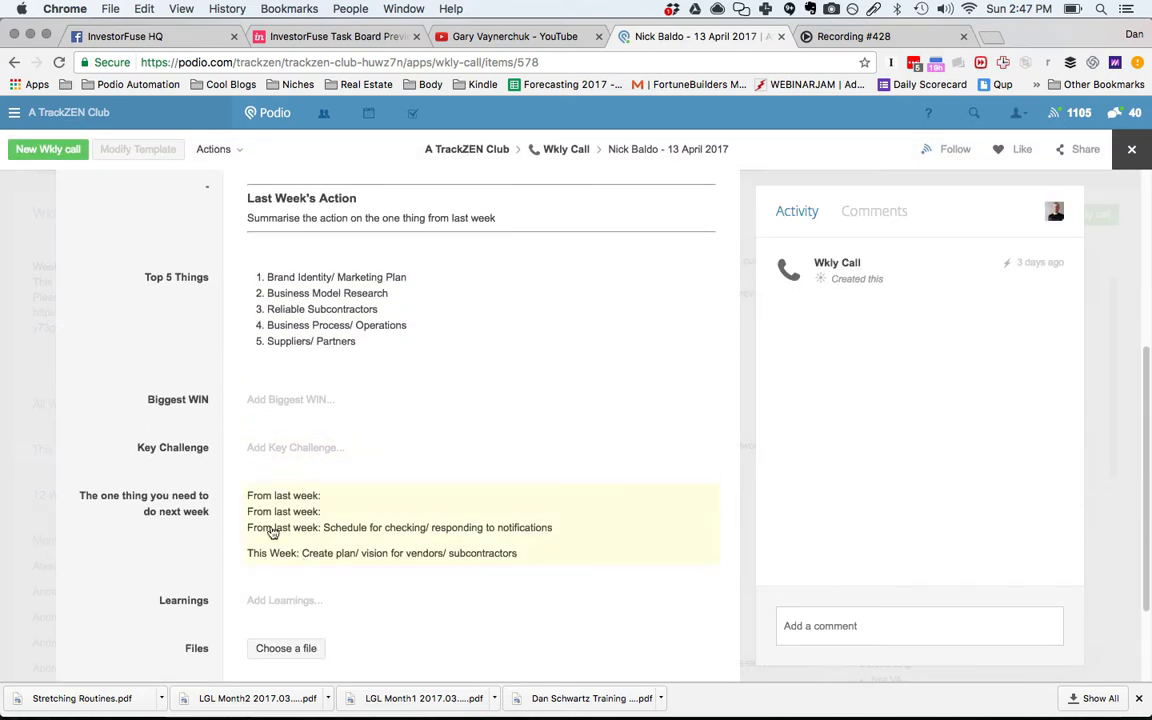
{"action": "scroll", "coordinate": [272, 533], "scroll_direction": "down", "scroll_amount": 1}
{"action": "scroll", "coordinate": [16, 343], "scroll_direction": "up", "scroll_amount": 5}
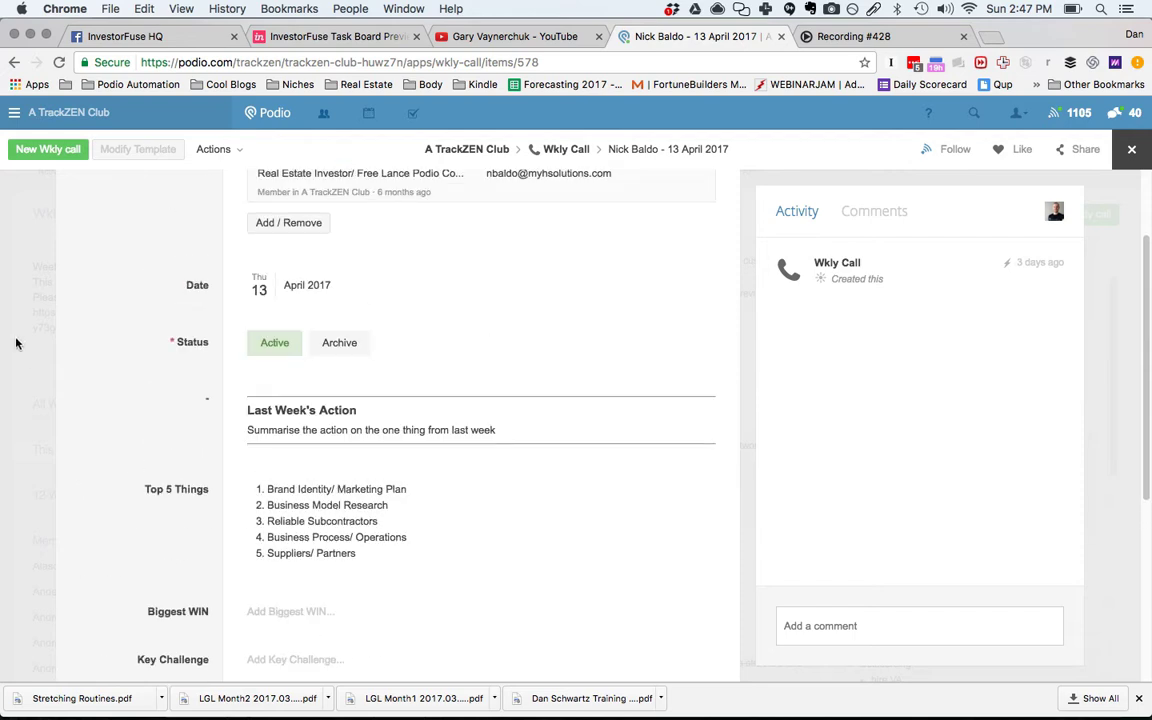
{"action": "left_click", "coordinate": [22, 342]}
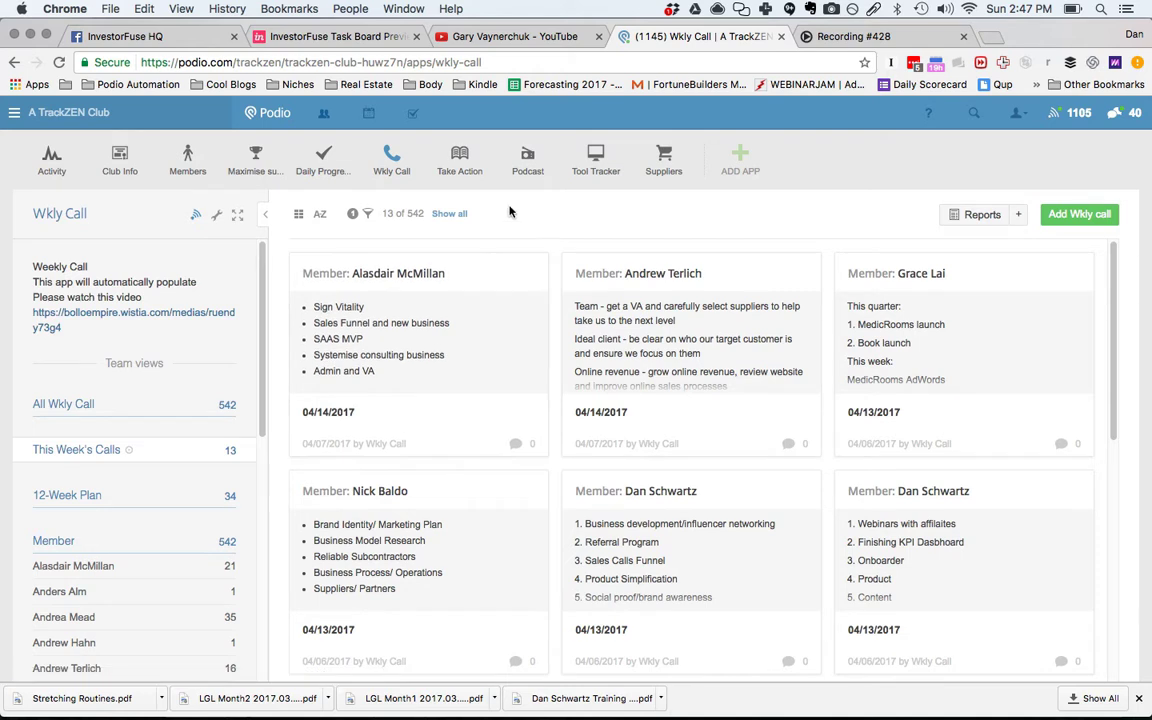
Step: Open the Take Action app and expand its full list of tags
{"action": "mouse_move", "coordinate": [456, 172]}
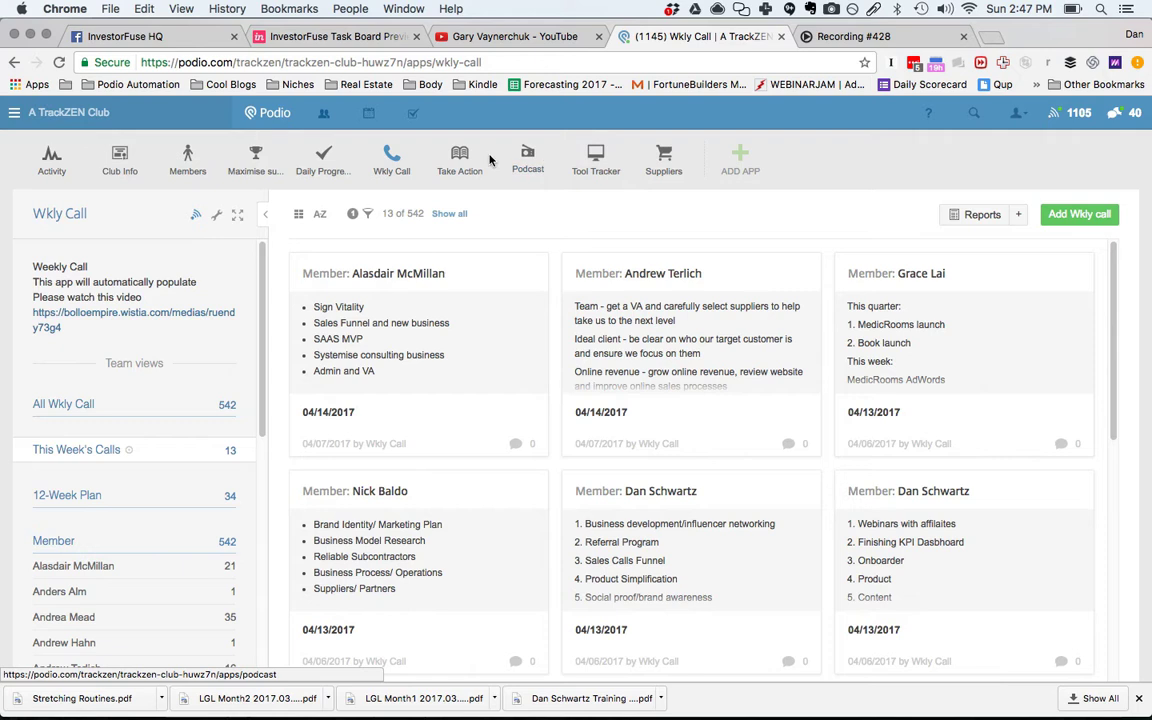
{"action": "left_click", "coordinate": [460, 170]}
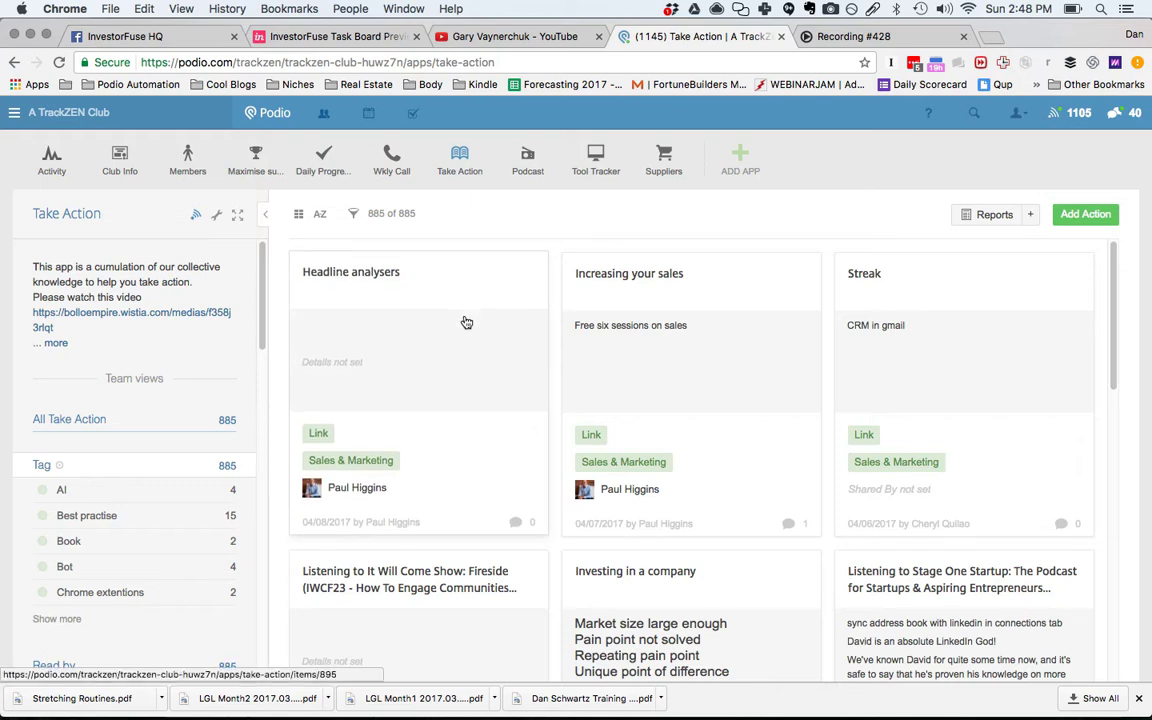
{"action": "scroll", "coordinate": [115, 488], "scroll_direction": "down", "scroll_amount": 4}
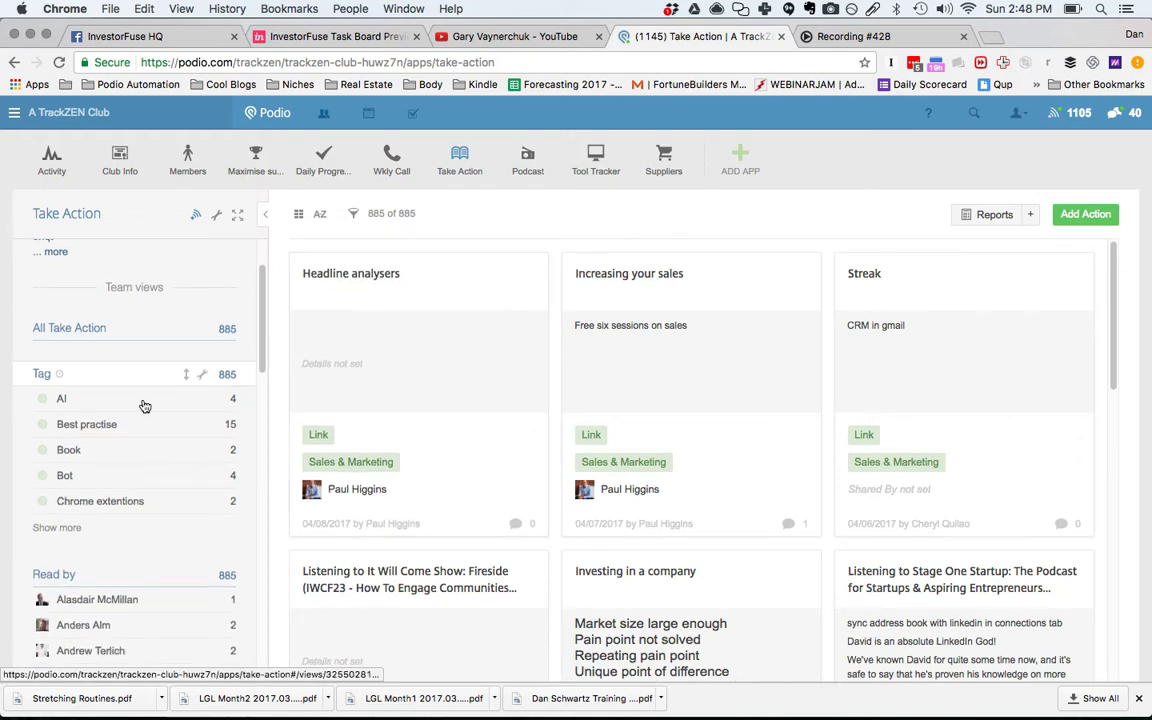
{"action": "left_click", "coordinate": [40, 479]}
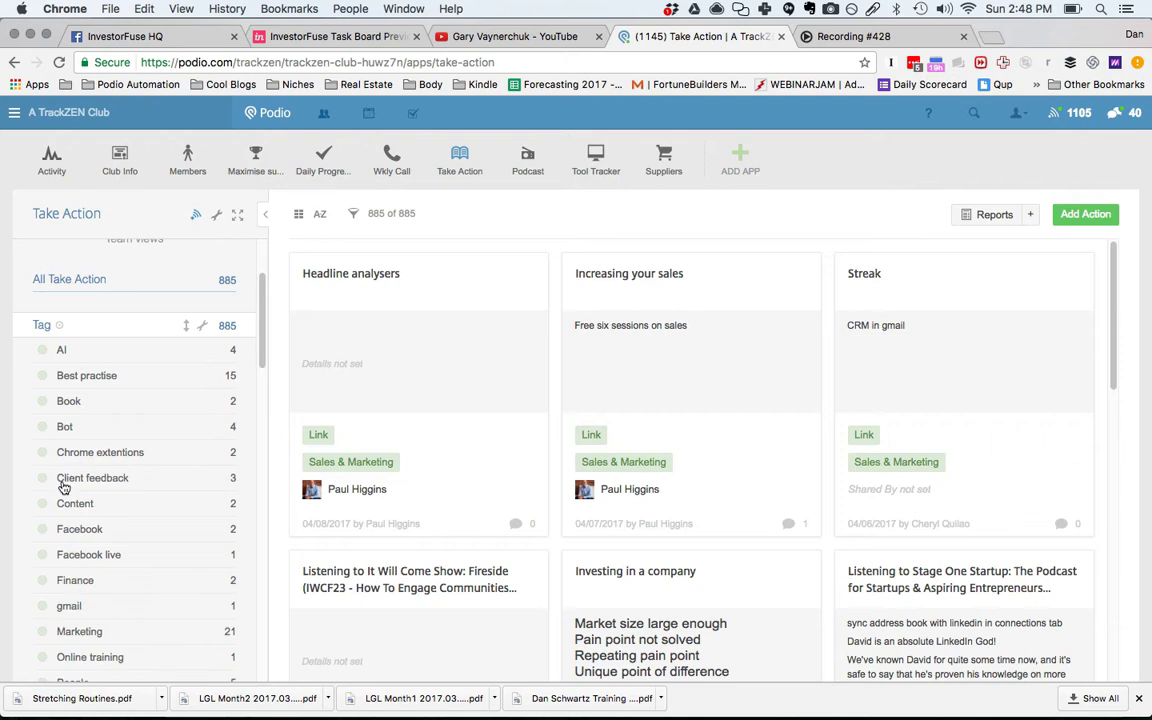
{"action": "scroll", "coordinate": [123, 362], "scroll_direction": "down", "scroll_amount": 2}
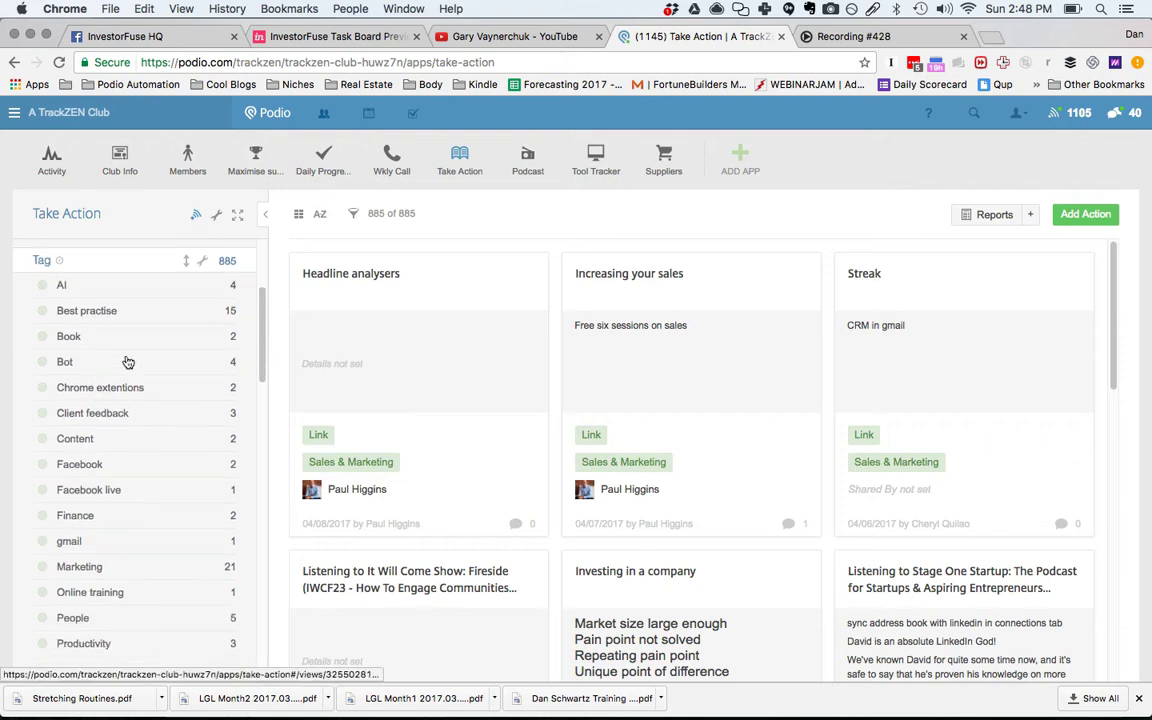
Step: Filter the Take Action items by the AI tag and look through them, and switch the filter to the Book tag
{"action": "left_click", "coordinate": [139, 291]}
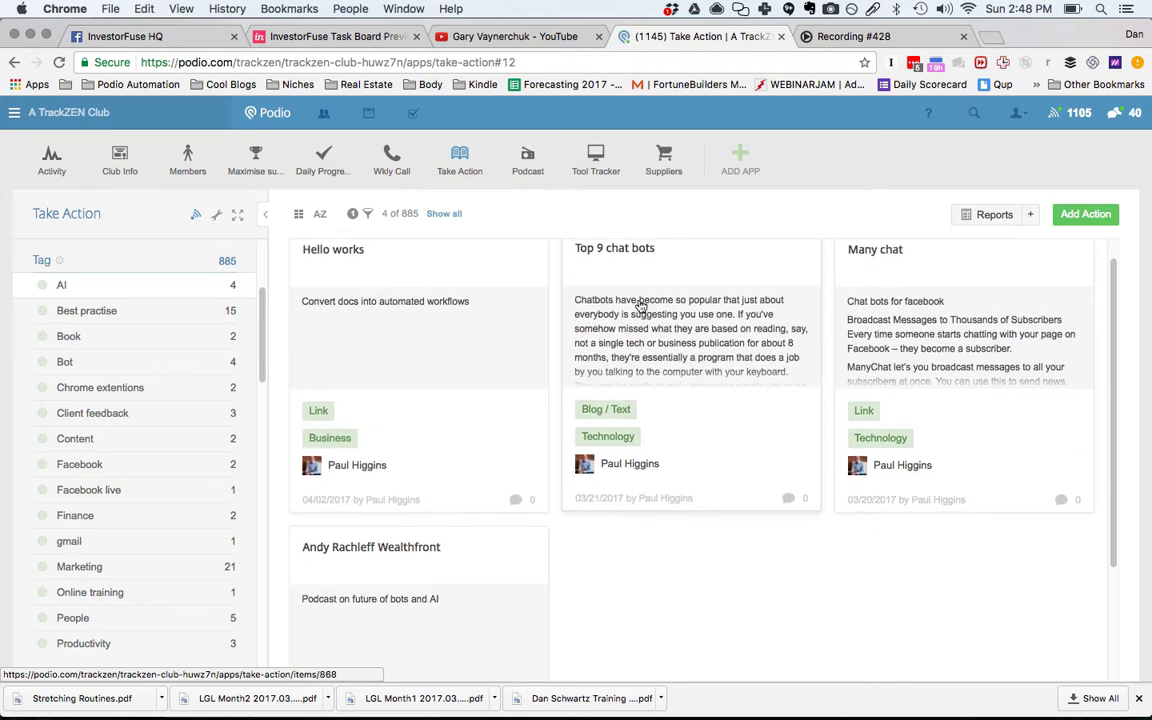
{"action": "scroll", "coordinate": [453, 418], "scroll_direction": "down", "scroll_amount": 3}
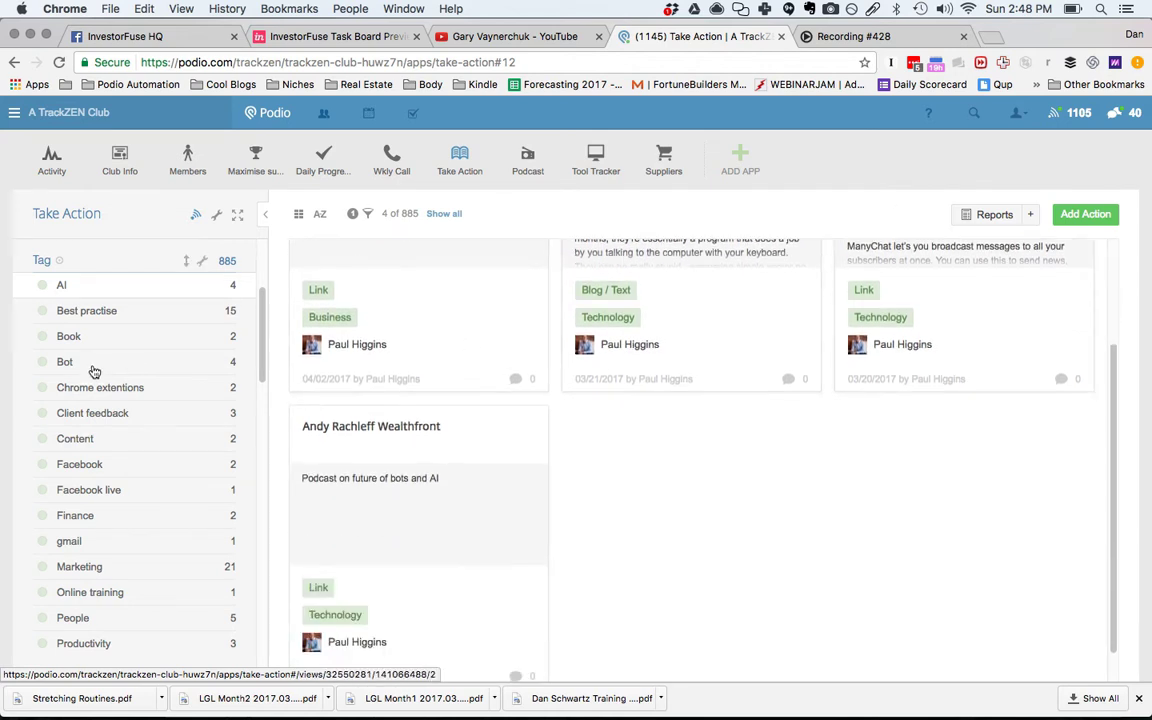
{"action": "left_click", "coordinate": [92, 342]}
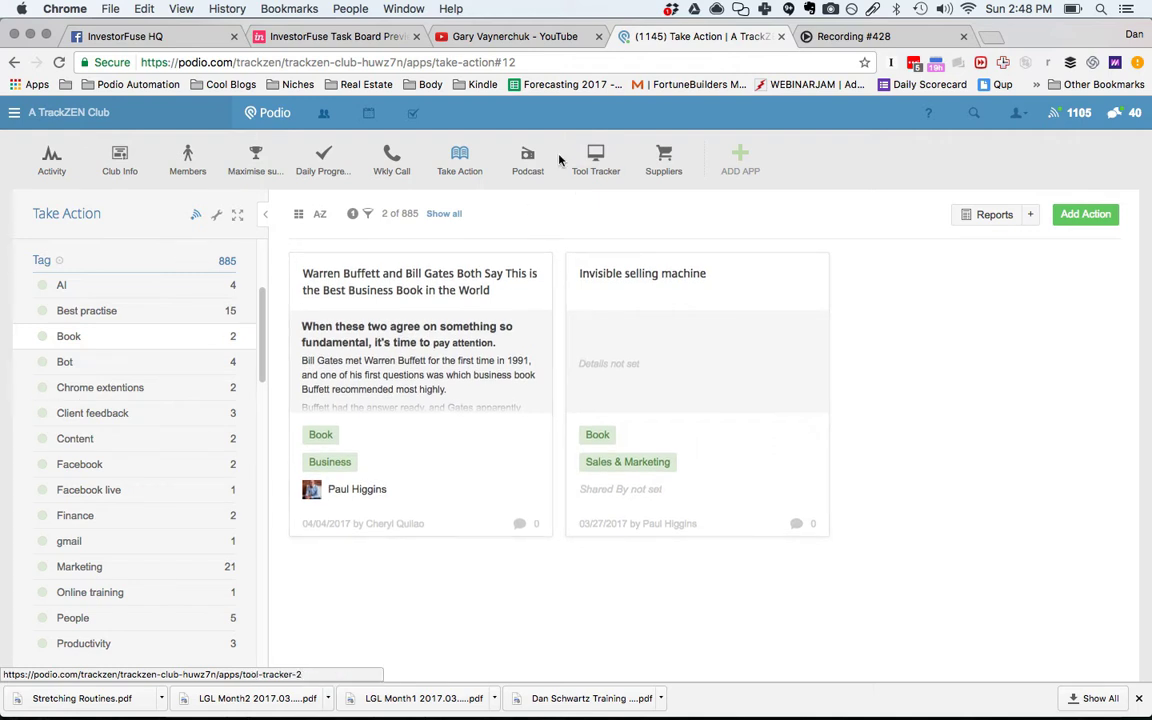
{"action": "scroll", "coordinate": [176, 551], "scroll_direction": "down", "scroll_amount": 1}
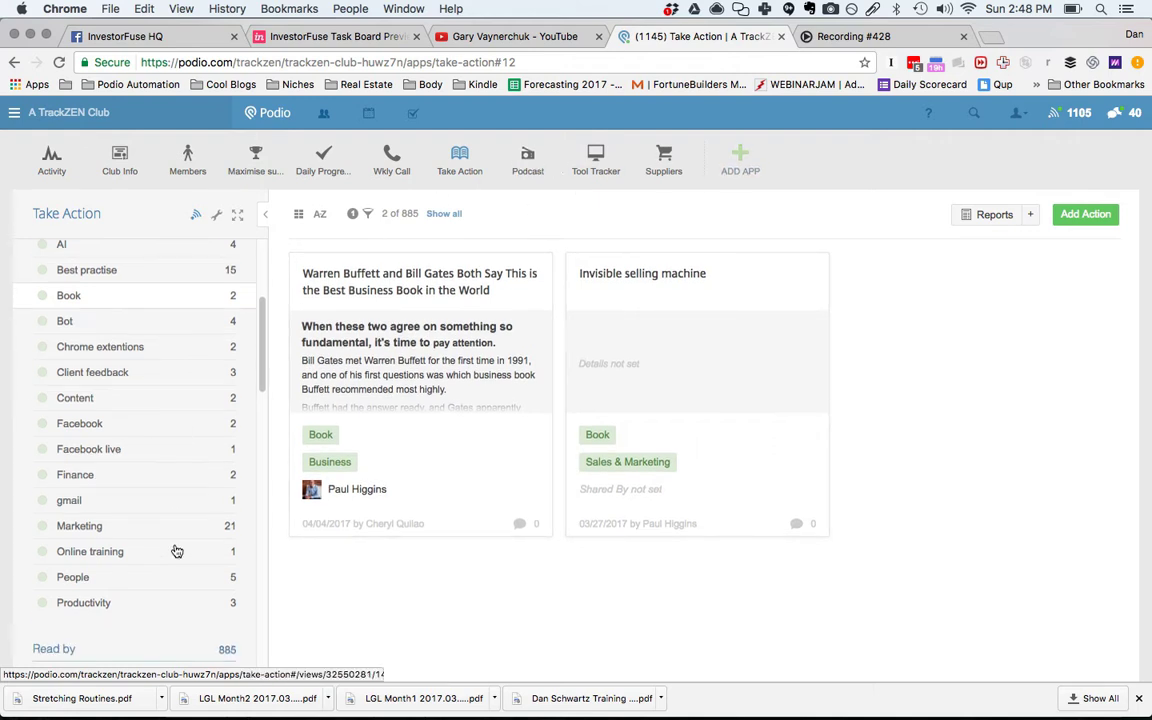
Step: Filter the Take Action items by the Marketing tag and browse the resource cards
{"action": "scroll", "coordinate": [127, 404], "scroll_direction": "down", "scroll_amount": 1}
{"action": "scroll", "coordinate": [128, 420], "scroll_direction": "up", "scroll_amount": 1}
{"action": "scroll", "coordinate": [129, 460], "scroll_direction": "down", "scroll_amount": 1}
{"action": "left_click", "coordinate": [127, 500]}
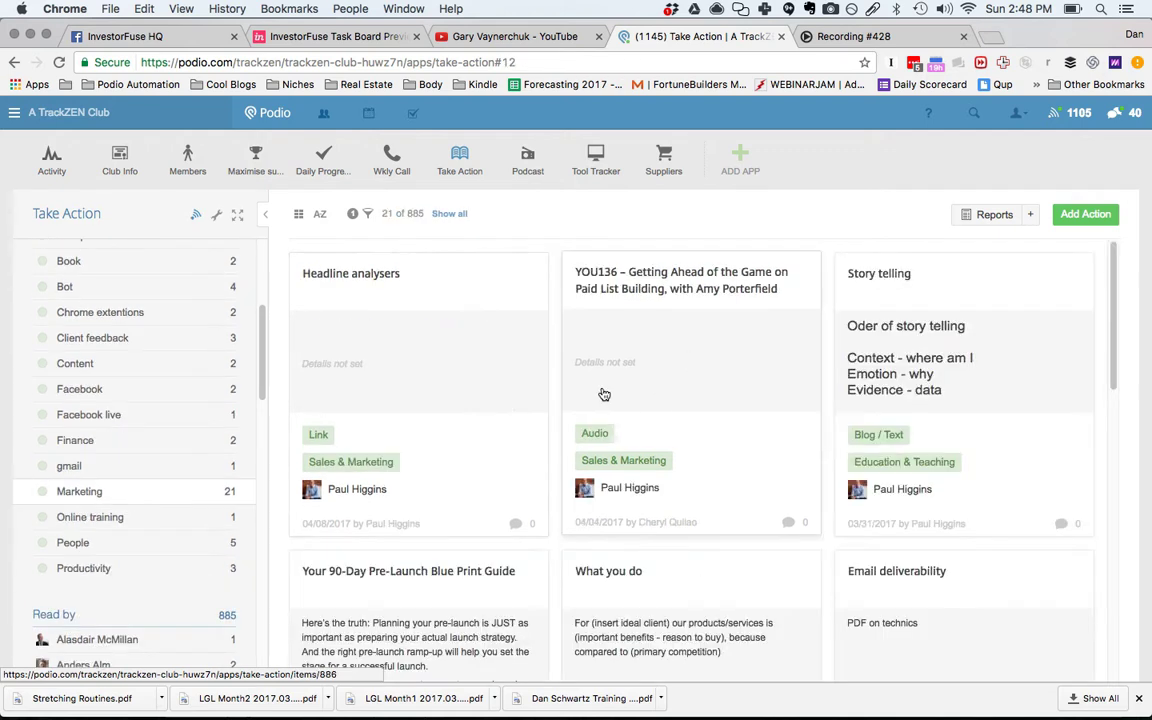
{"action": "scroll", "coordinate": [442, 336], "scroll_direction": "down", "scroll_amount": 1}
{"action": "scroll", "coordinate": [442, 338], "scroll_direction": "up", "scroll_amount": 2}
{"action": "scroll", "coordinate": [425, 440], "scroll_direction": "down", "scroll_amount": 4}
{"action": "scroll", "coordinate": [168, 456], "scroll_direction": "down", "scroll_amount": 1}
{"action": "scroll", "coordinate": [168, 456], "scroll_direction": "up", "scroll_amount": 2}
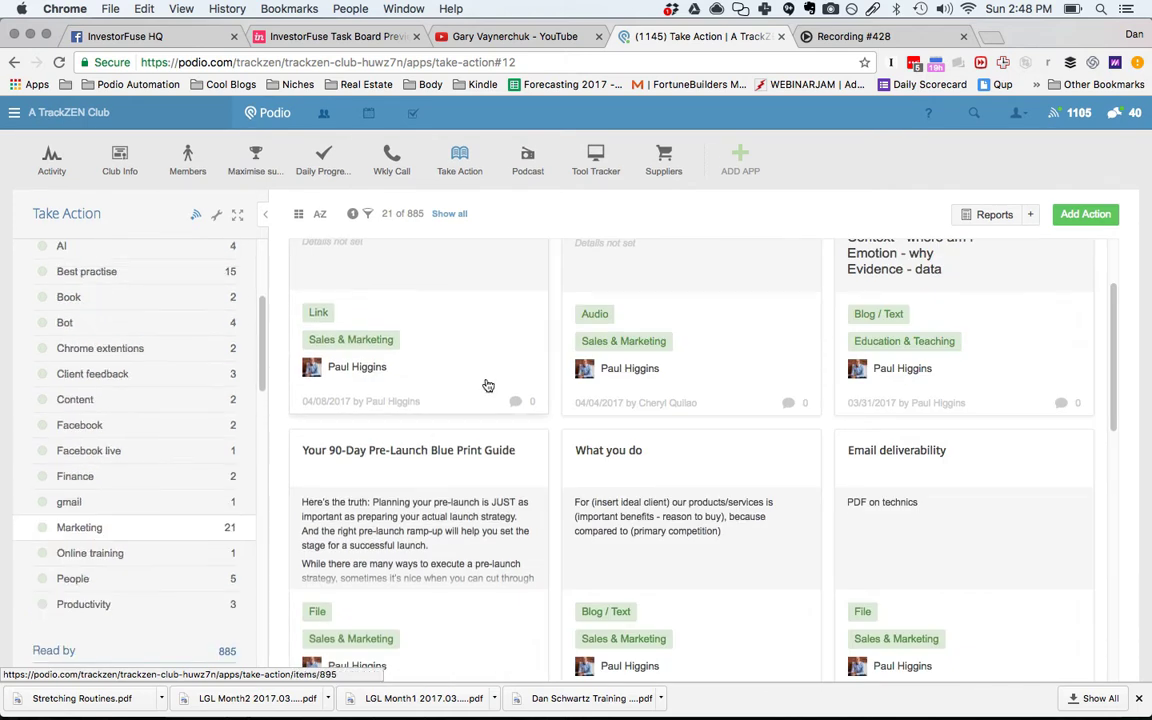
{"action": "scroll", "coordinate": [460, 395], "scroll_direction": "down", "scroll_amount": 1}
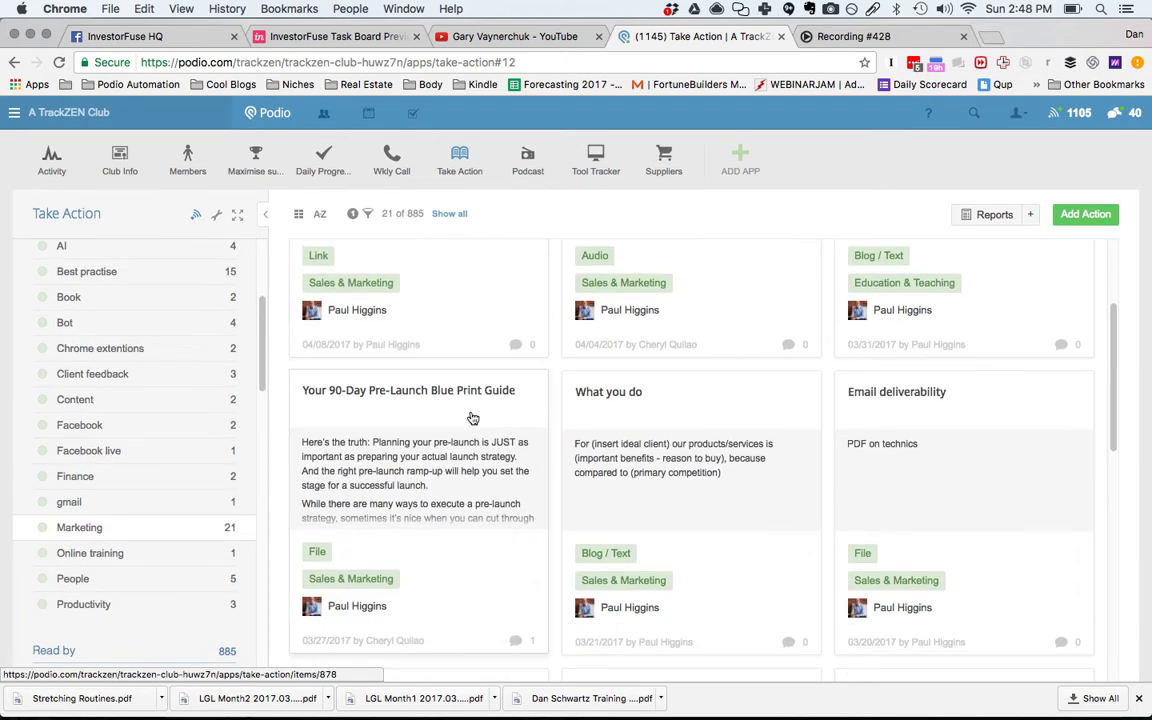
Step: Open the Your 90-Day Pre-Launch Blue Print Guide item and view the options available for its Type
{"action": "left_click", "coordinate": [450, 418]}
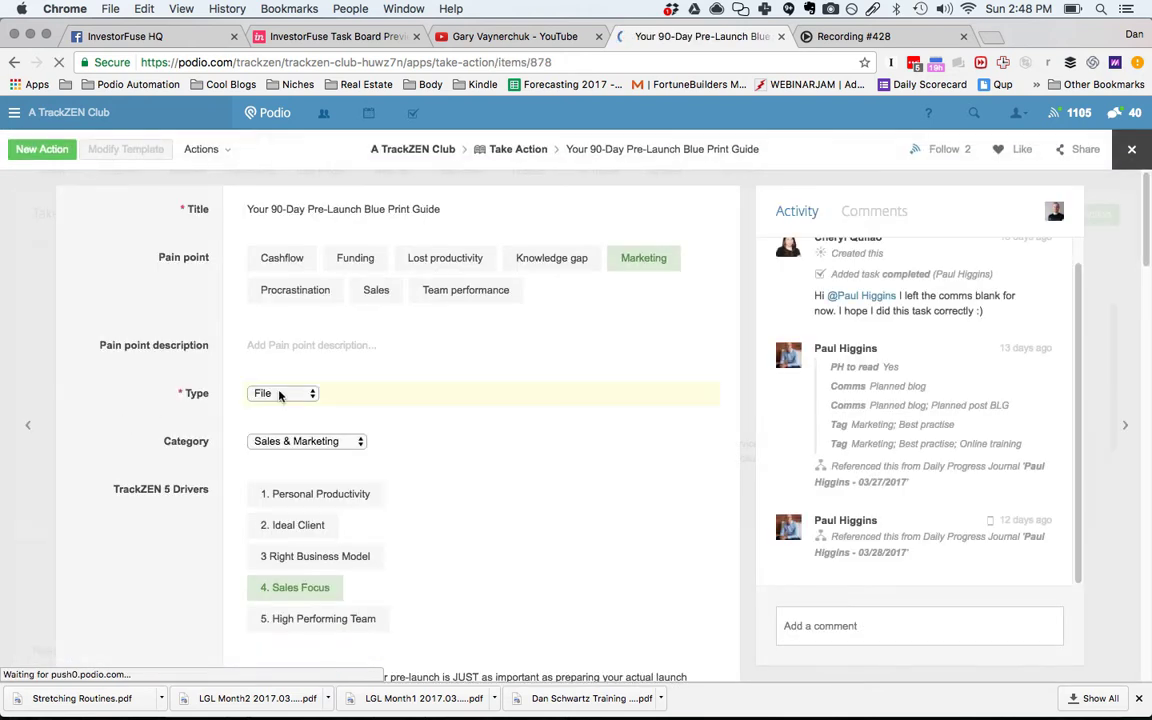
{"action": "left_click", "coordinate": [279, 395]}
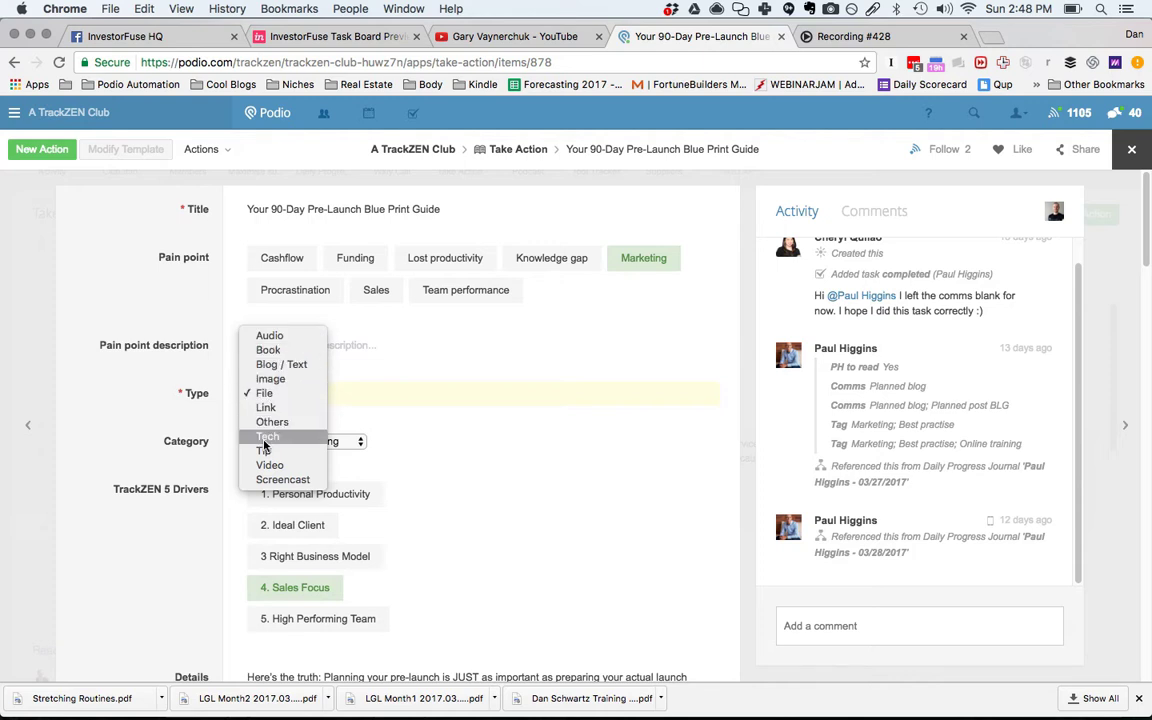
{"action": "left_click", "coordinate": [104, 383]}
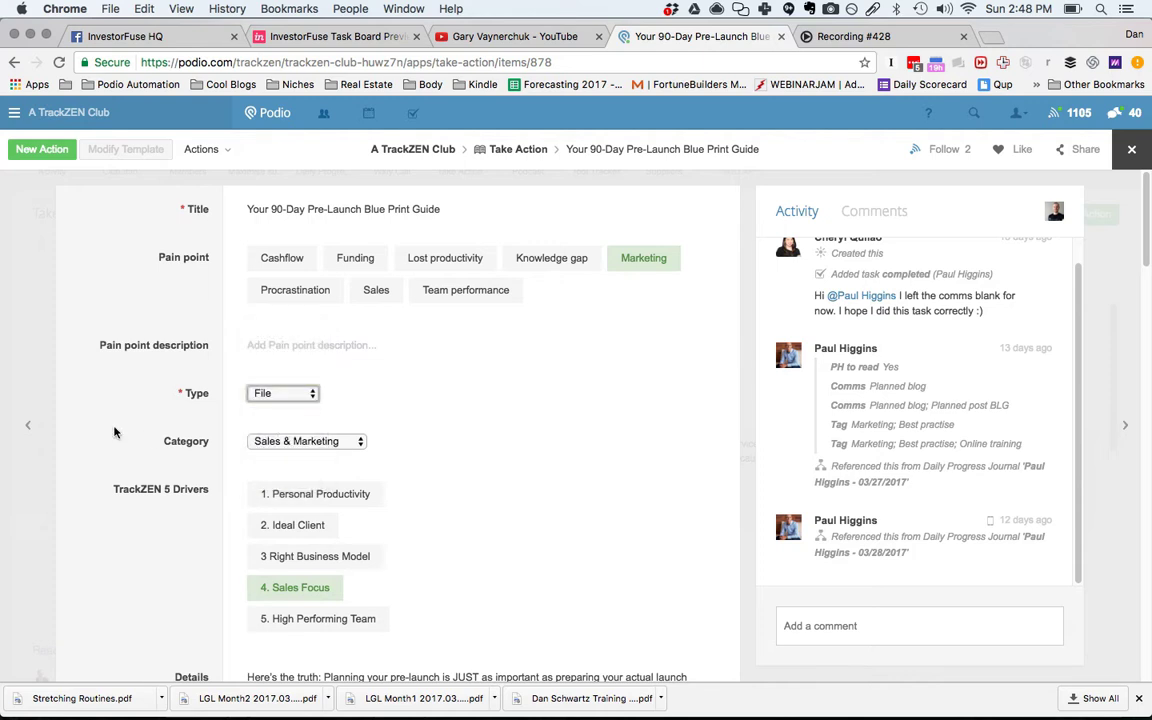
Step: Read through the guide's category, TrackZEN 5 Drivers, details, image and the pages of its embedded PDF
{"action": "scroll", "coordinate": [110, 420], "scroll_direction": "down", "scroll_amount": 3}
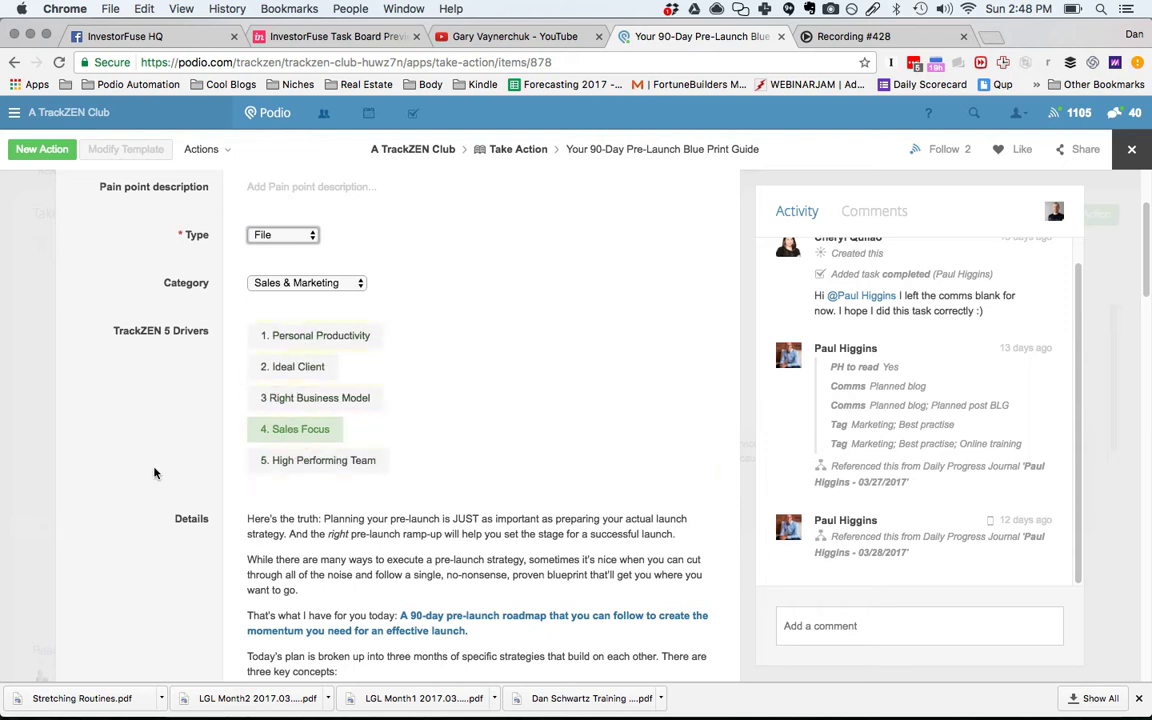
{"action": "scroll", "coordinate": [139, 500], "scroll_direction": "down", "scroll_amount": 4}
{"action": "scroll", "coordinate": [139, 502], "scroll_direction": "up", "scroll_amount": 4}
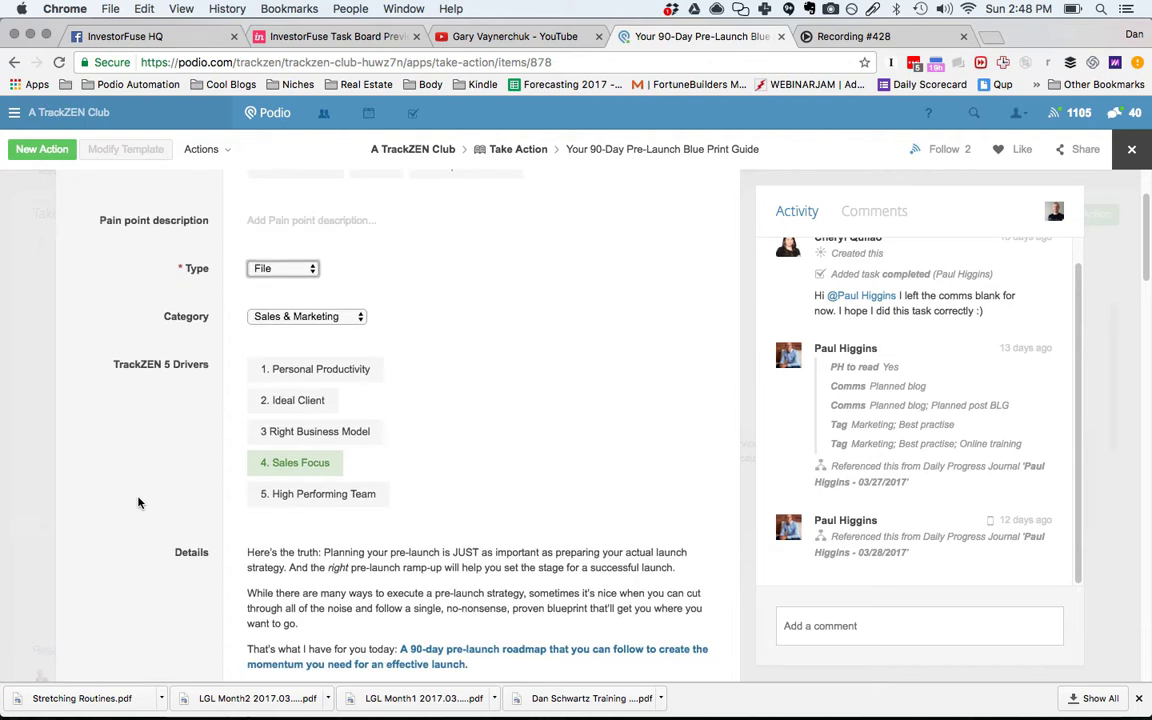
{"action": "scroll", "coordinate": [139, 502], "scroll_direction": "down", "scroll_amount": 4}
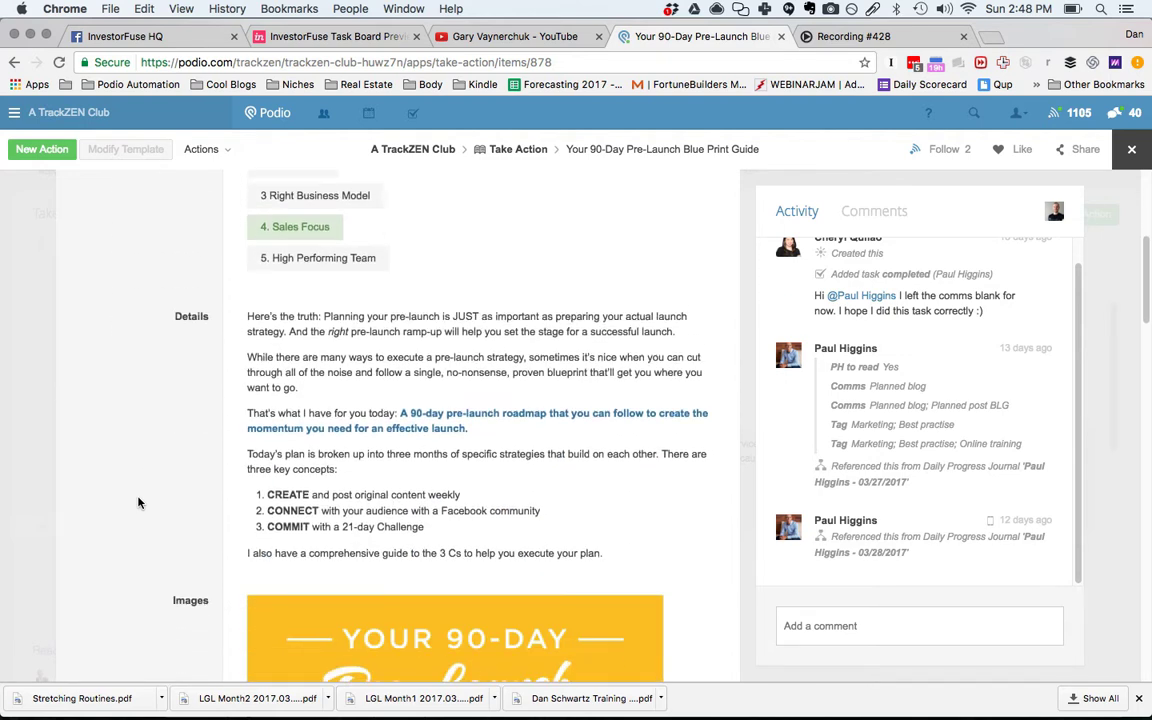
{"action": "scroll", "coordinate": [273, 413], "scroll_direction": "down", "scroll_amount": 2}
{"action": "scroll", "coordinate": [310, 405], "scroll_direction": "down", "scroll_amount": 6}
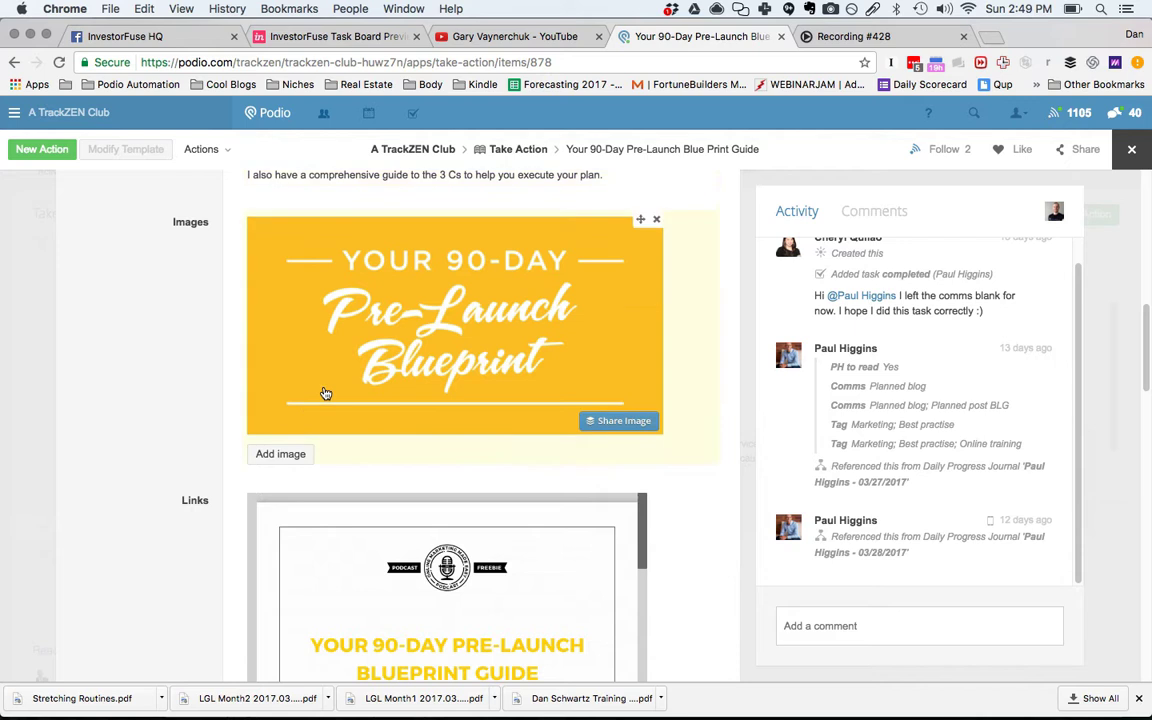
{"action": "scroll", "coordinate": [308, 428], "scroll_direction": "down", "scroll_amount": 15}
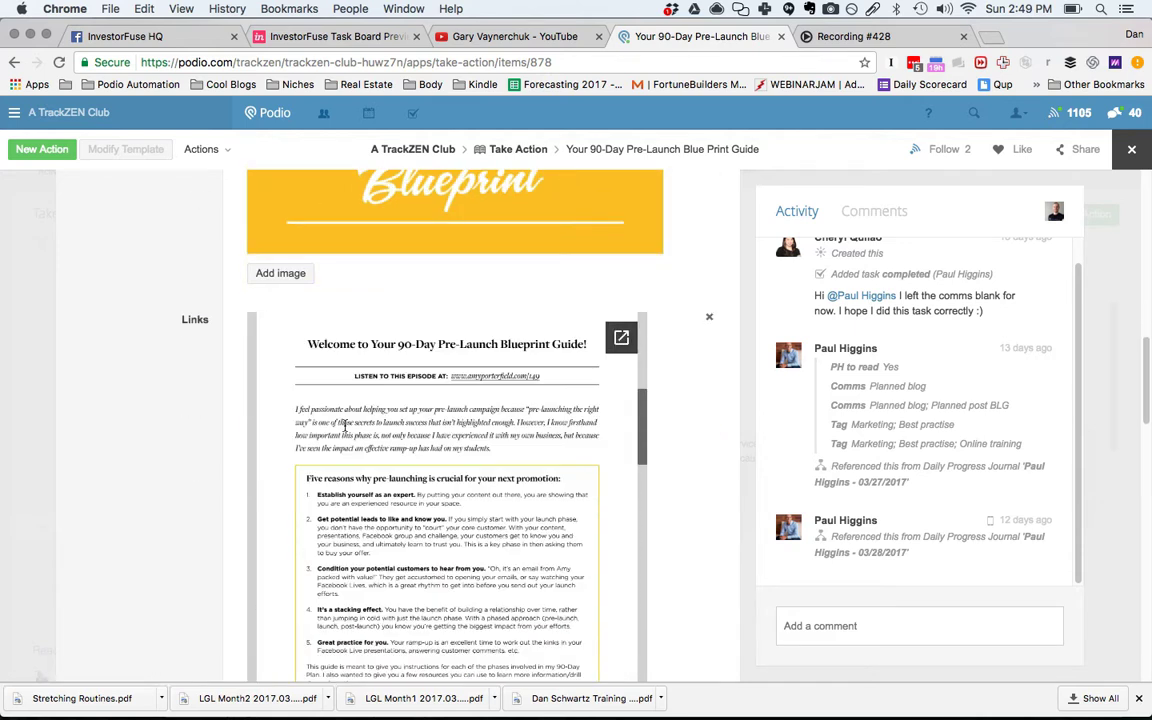
{"action": "scroll", "coordinate": [345, 427], "scroll_direction": "down", "scroll_amount": 15}
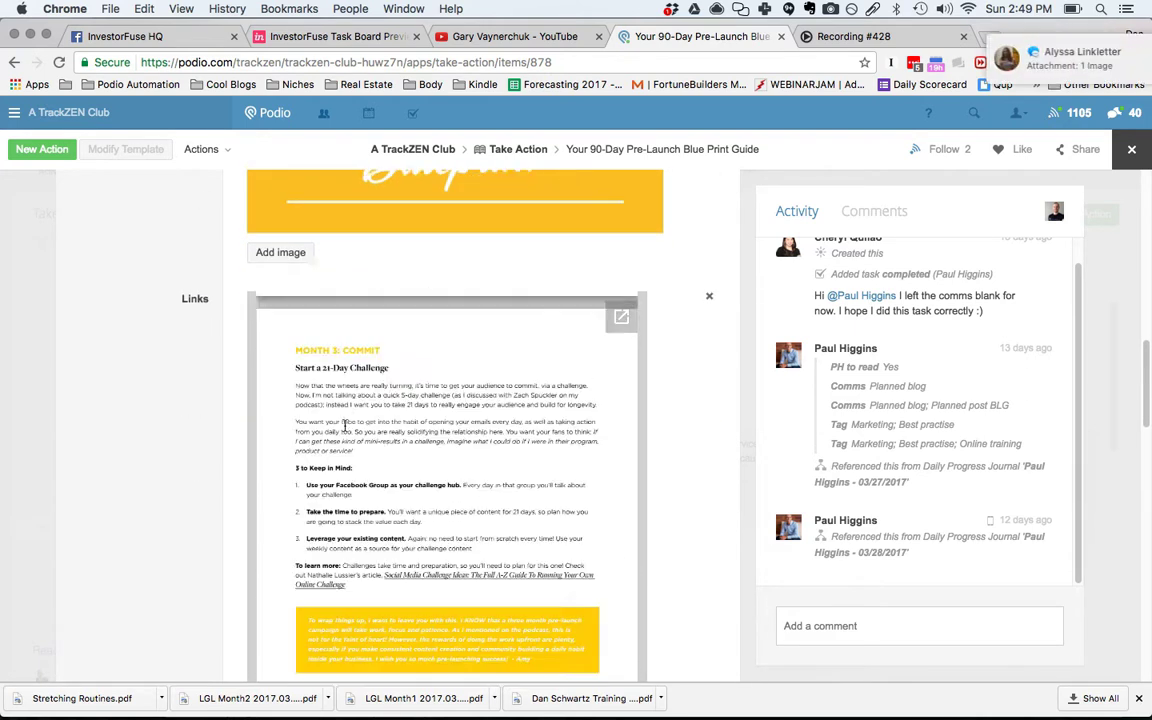
{"action": "scroll", "coordinate": [345, 427], "scroll_direction": "up", "scroll_amount": 20}
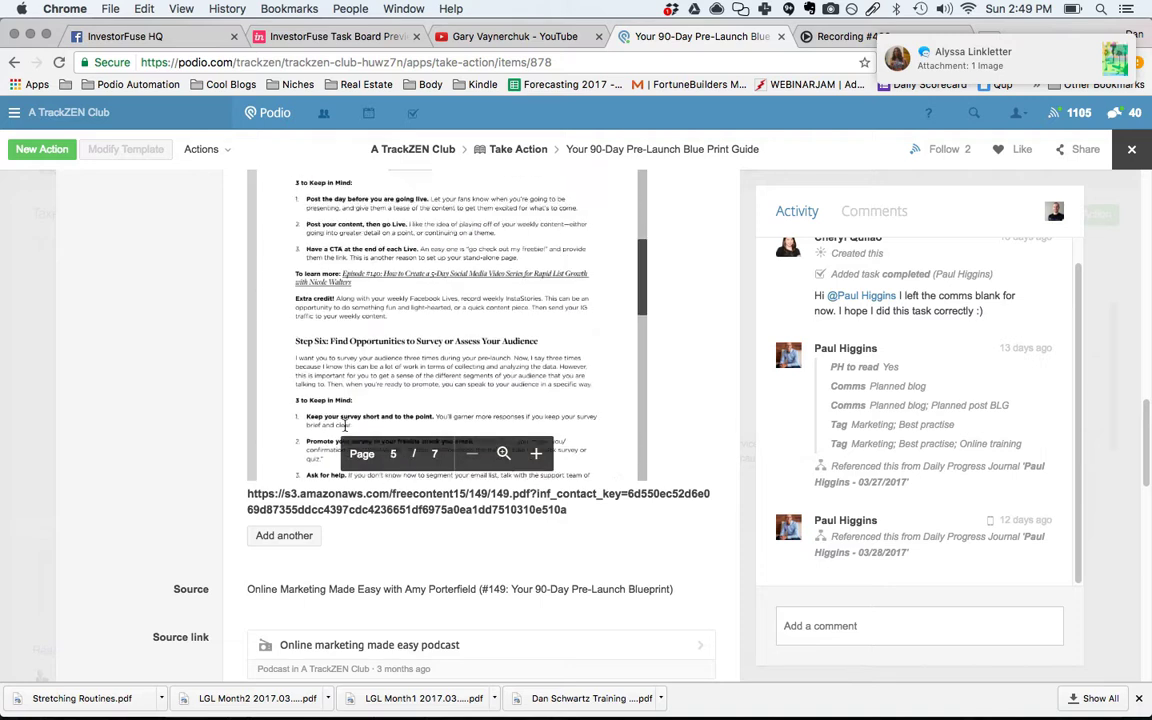
Step: Review the guide's source link, Shared By, Comms, Tag and helpfulness vote fields, and close the item
{"action": "scroll", "coordinate": [110, 553], "scroll_direction": "down", "scroll_amount": 5}
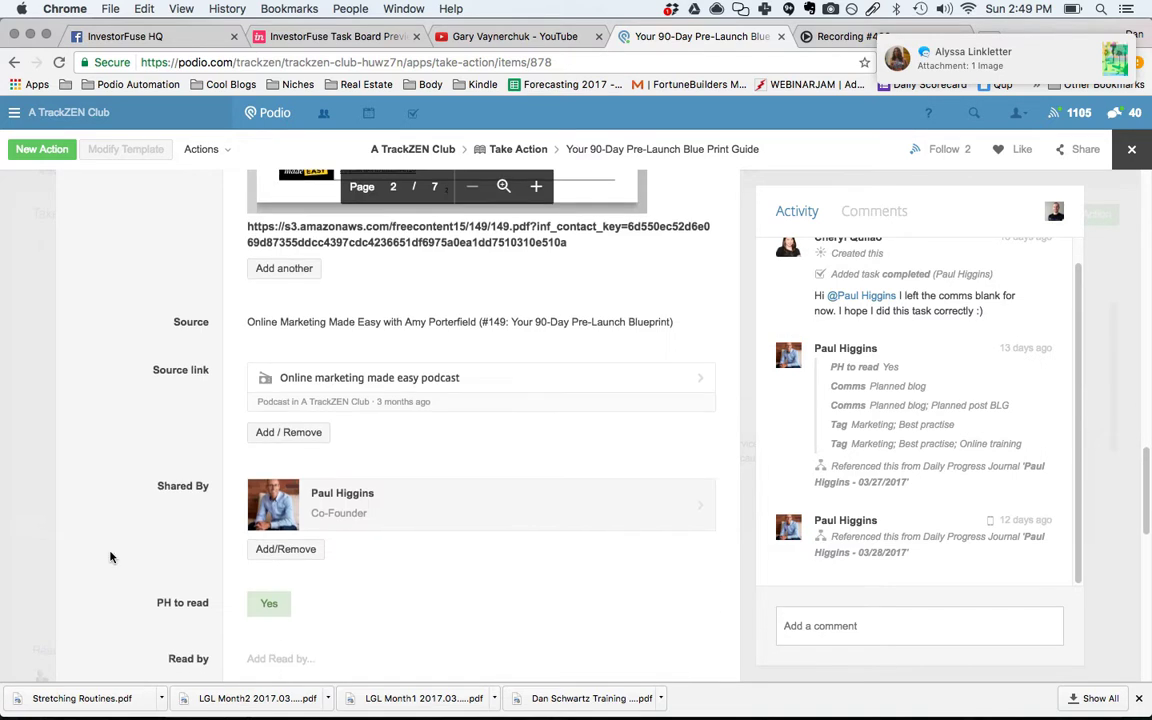
{"action": "scroll", "coordinate": [90, 465], "scroll_direction": "down", "scroll_amount": 1}
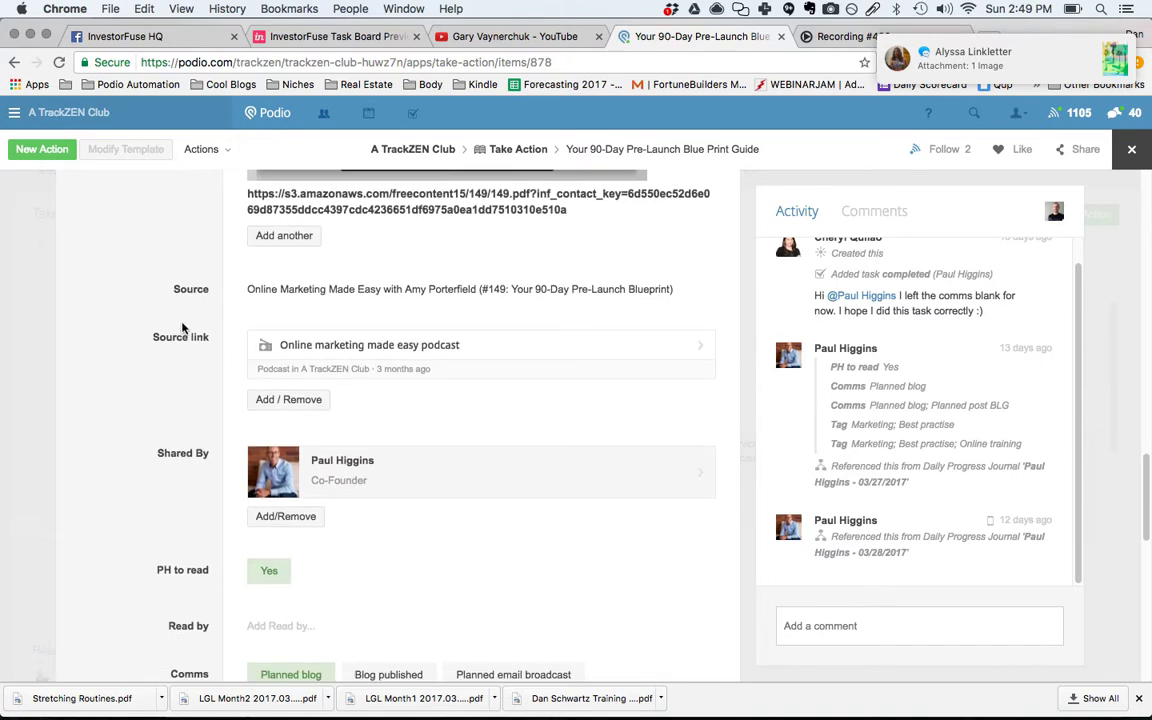
{"action": "scroll", "coordinate": [156, 417], "scroll_direction": "down", "scroll_amount": 10}
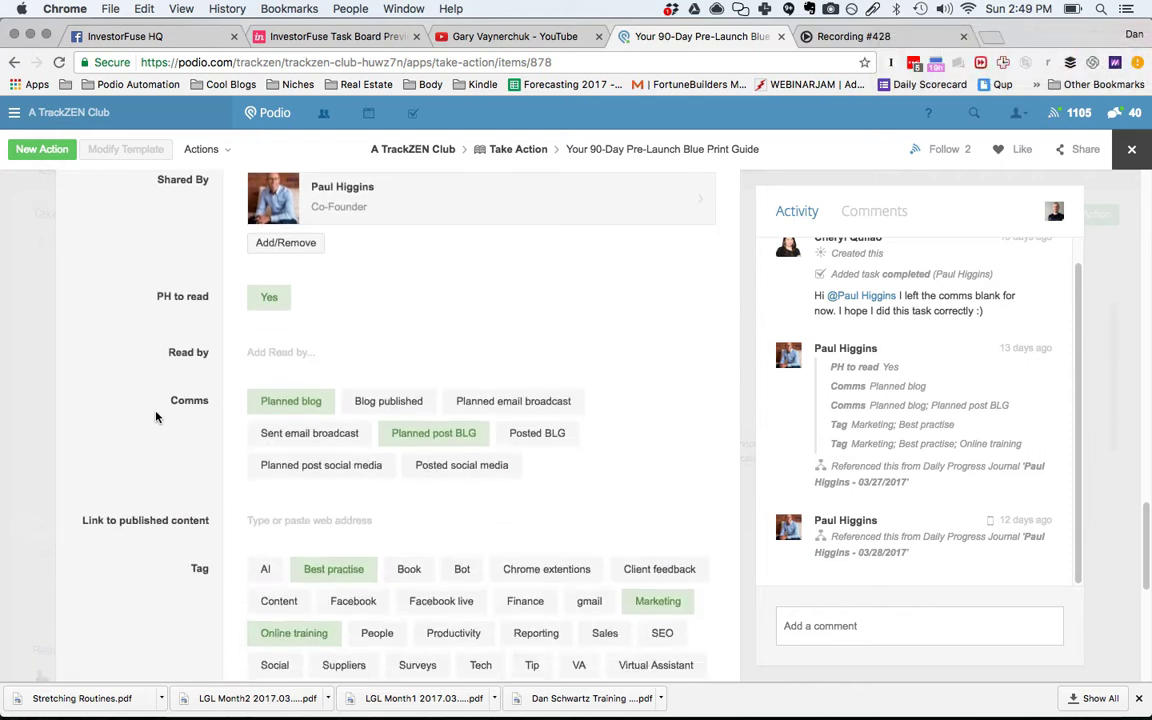
{"action": "scroll", "coordinate": [982, 446], "scroll_direction": "up", "scroll_amount": 1}
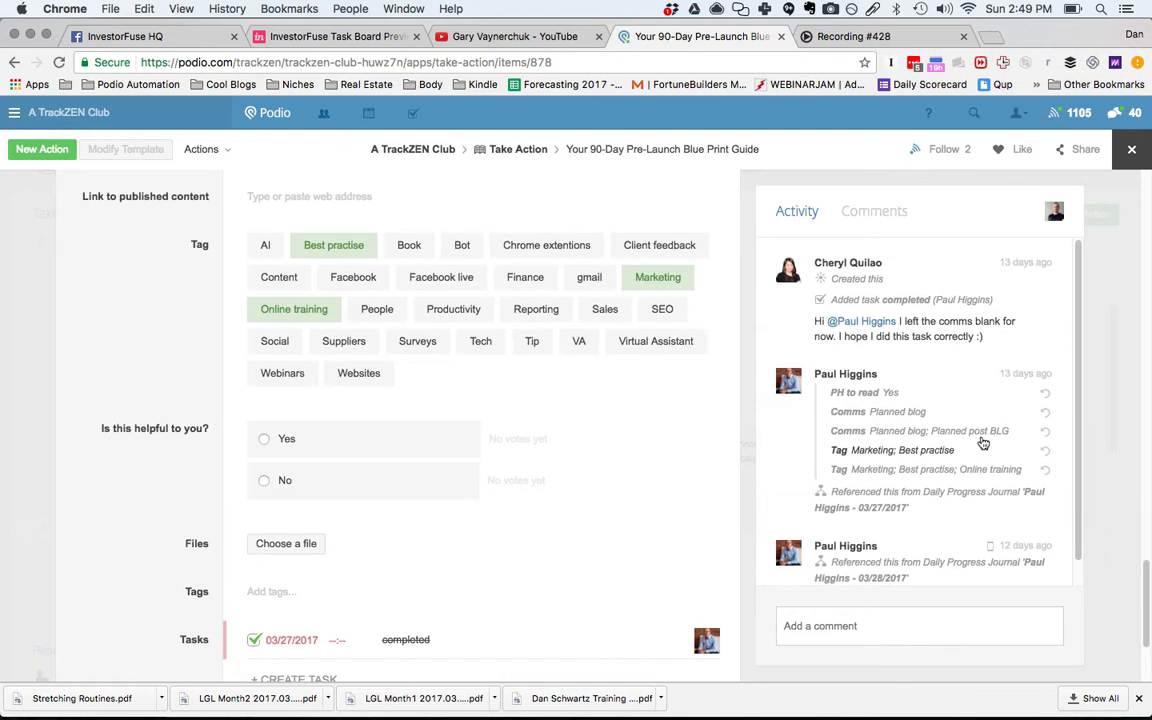
{"action": "scroll", "coordinate": [901, 324], "scroll_direction": "down", "scroll_amount": 1}
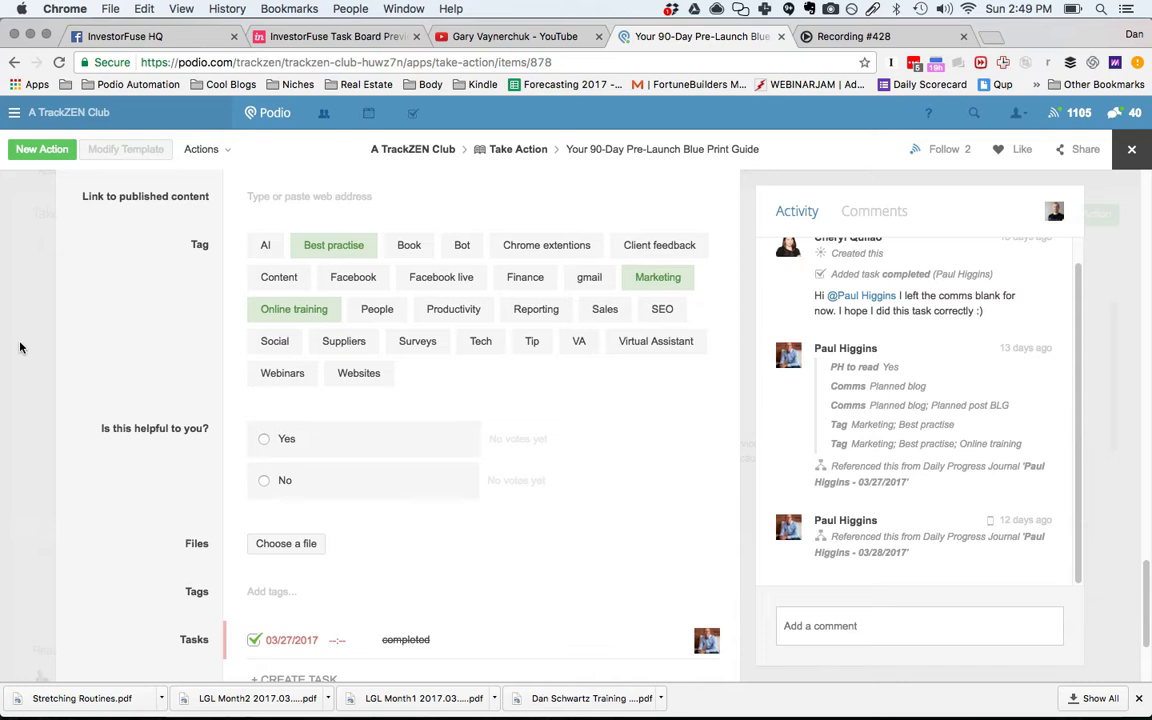
{"action": "left_click", "coordinate": [20, 347]}
Step: Expand the full Read by list of members in Take Action and look through it and the 5 Profit Drivers filters
{"action": "scroll", "coordinate": [115, 465], "scroll_direction": "down", "scroll_amount": 3}
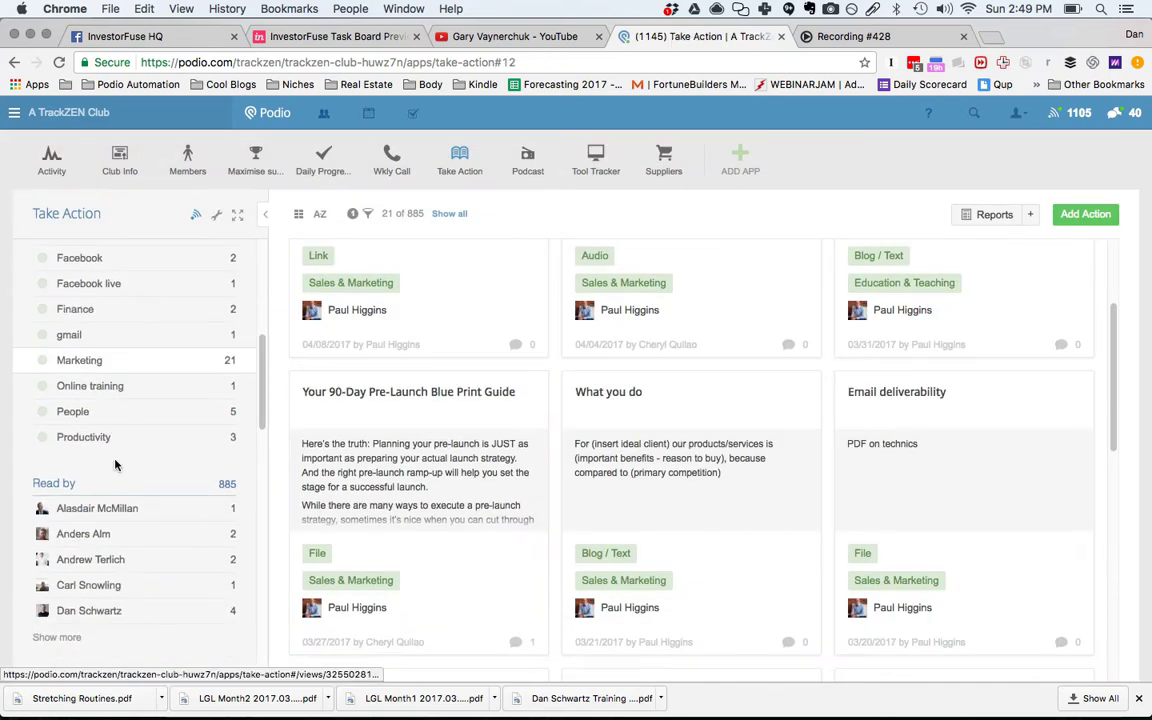
{"action": "scroll", "coordinate": [115, 465], "scroll_direction": "down", "scroll_amount": 2}
{"action": "scroll", "coordinate": [123, 500], "scroll_direction": "down", "scroll_amount": 1}
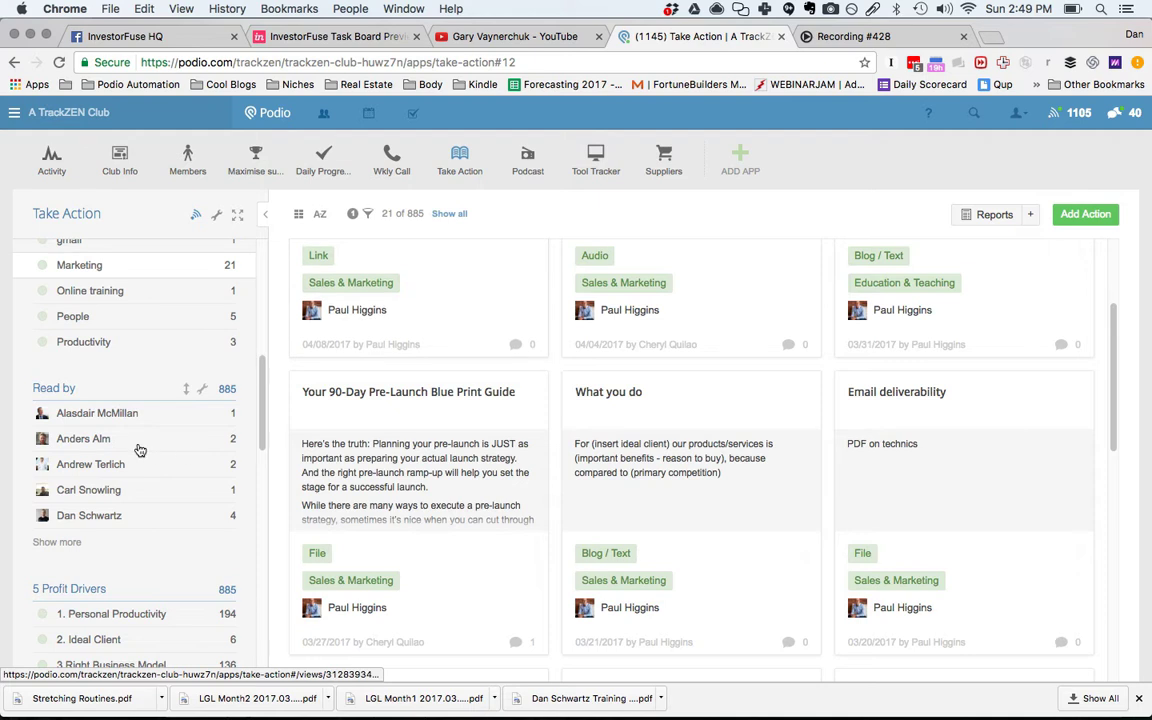
{"action": "scroll", "coordinate": [140, 450], "scroll_direction": "down", "scroll_amount": 2}
{"action": "left_click", "coordinate": [72, 484]}
{"action": "scroll", "coordinate": [146, 434], "scroll_direction": "down", "scroll_amount": 2}
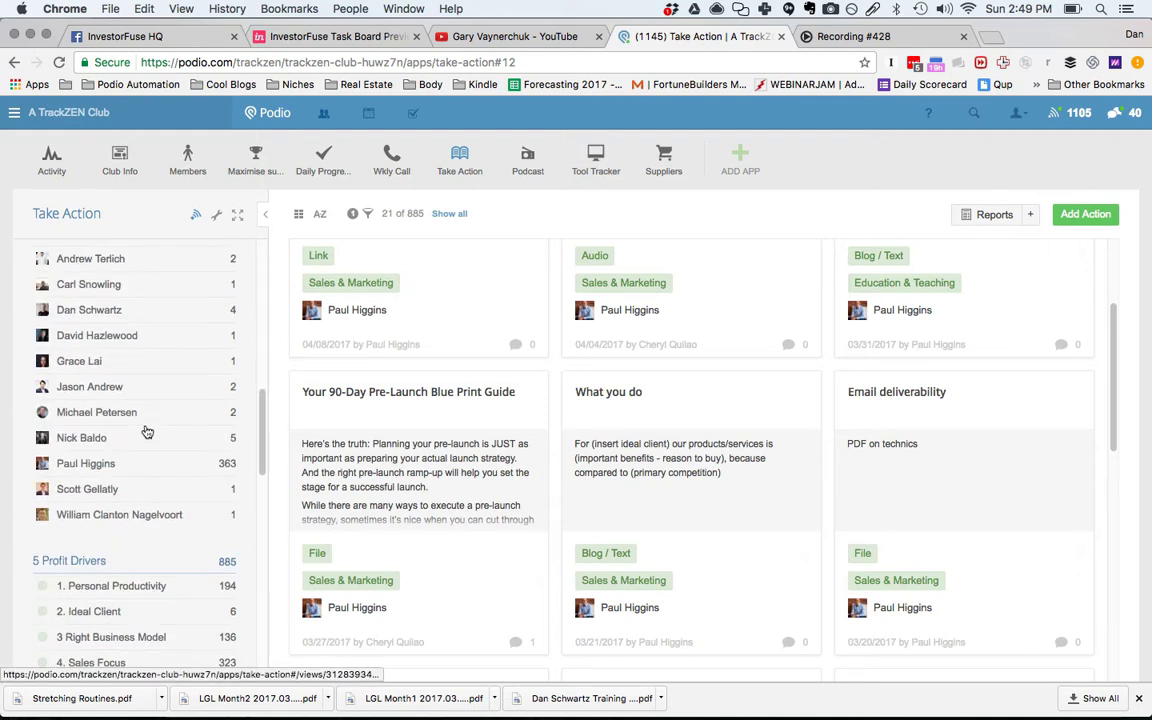
{"action": "scroll", "coordinate": [152, 465], "scroll_direction": "down", "scroll_amount": 3}
{"action": "scroll", "coordinate": [149, 383], "scroll_direction": "down", "scroll_amount": 1}
{"action": "scroll", "coordinate": [150, 382], "scroll_direction": "up", "scroll_amount": 10}
Step: Open the Podcast app and, while it loads, look at the Recording #428 video of a Podio coaching workspace
{"action": "left_click", "coordinate": [527, 168]}
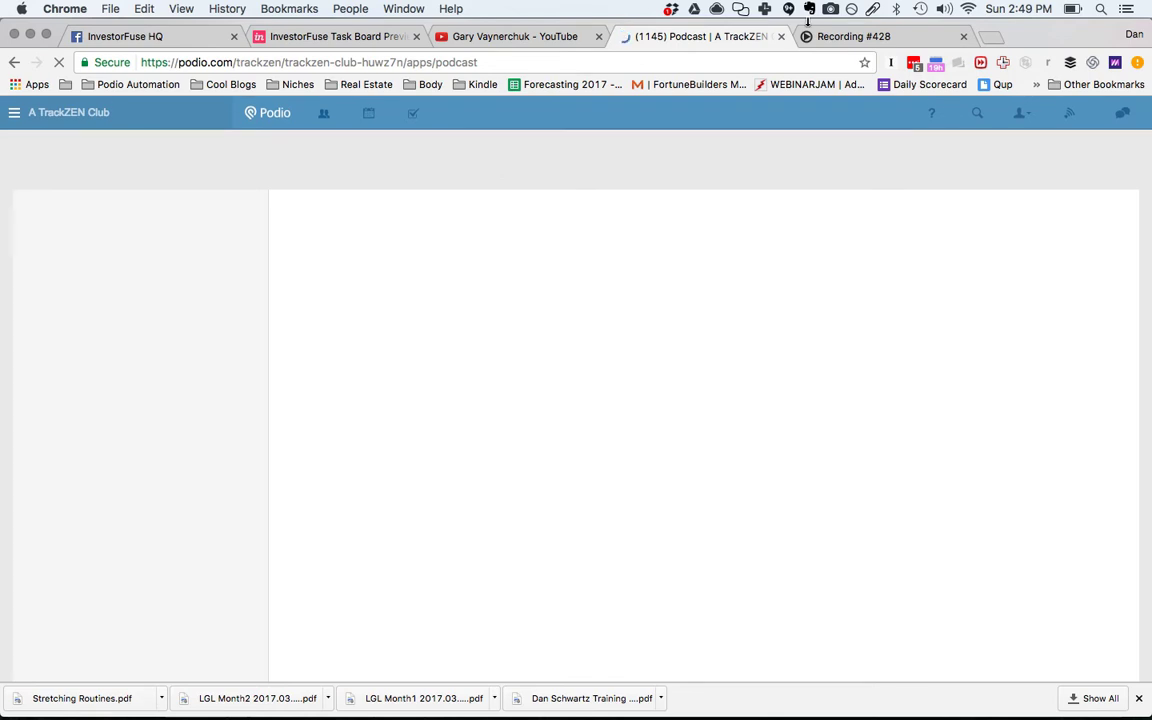
{"action": "left_click", "coordinate": [848, 36]}
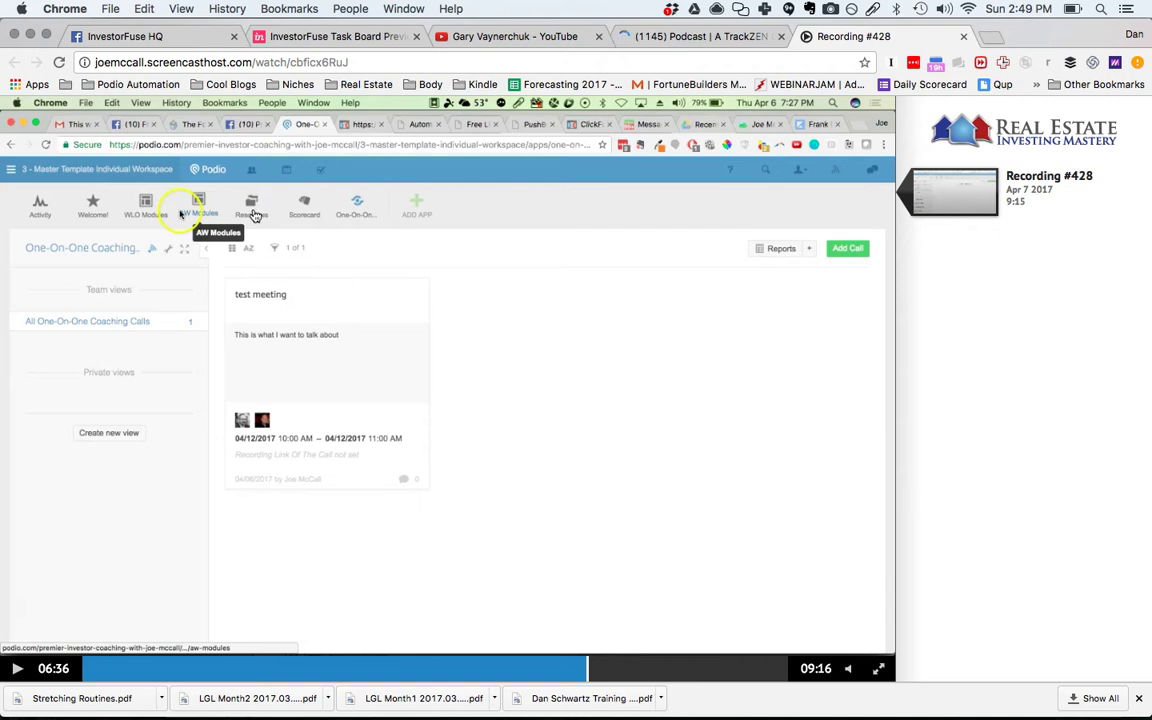
{"action": "left_click", "coordinate": [705, 38]}
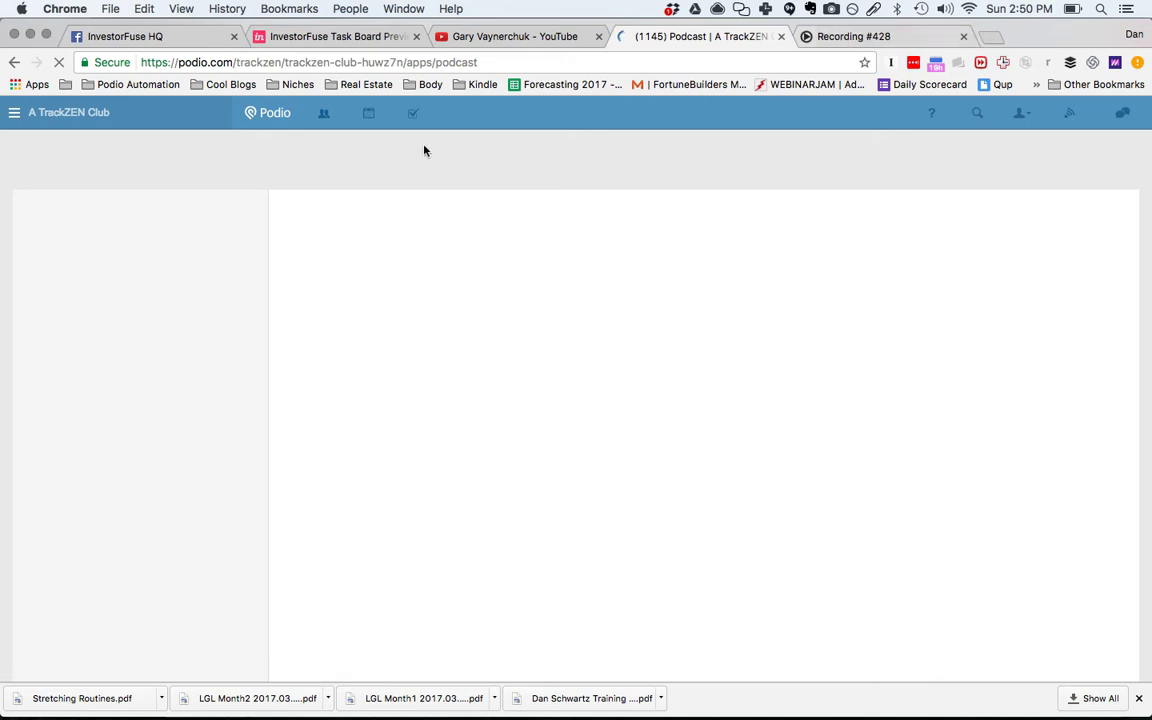
{"action": "left_click", "coordinate": [803, 34]}
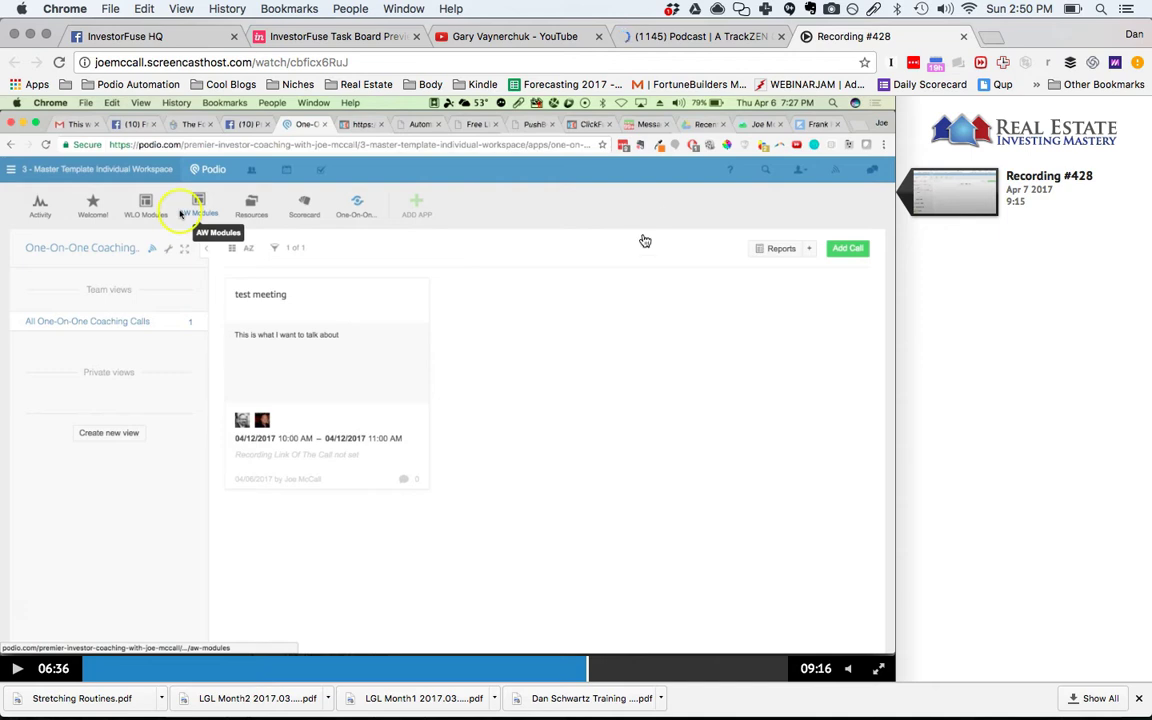
{"action": "left_click", "coordinate": [703, 40]}
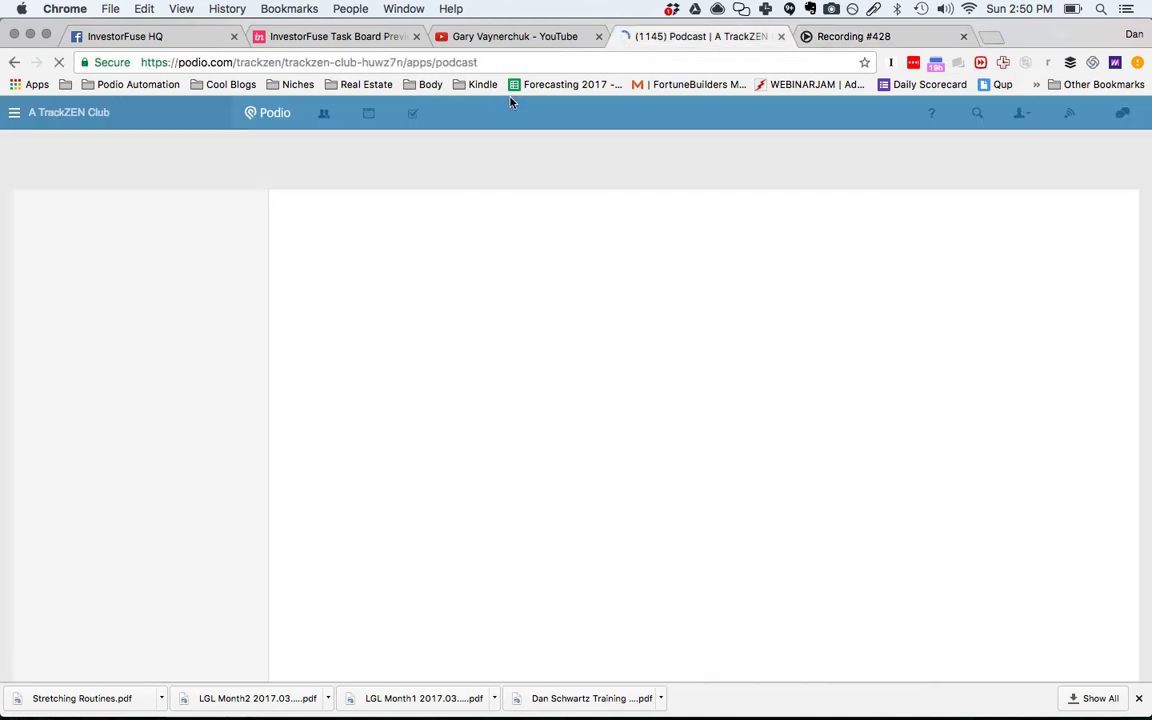
Step: Switch to the InvestorFuse HQ Facebook group and look over its header, pinned welcome post and recent activity
{"action": "left_click", "coordinate": [185, 36]}
{"action": "scroll", "coordinate": [489, 398], "scroll_direction": "up", "scroll_amount": 5}
{"action": "scroll", "coordinate": [489, 398], "scroll_direction": "up", "scroll_amount": 15}
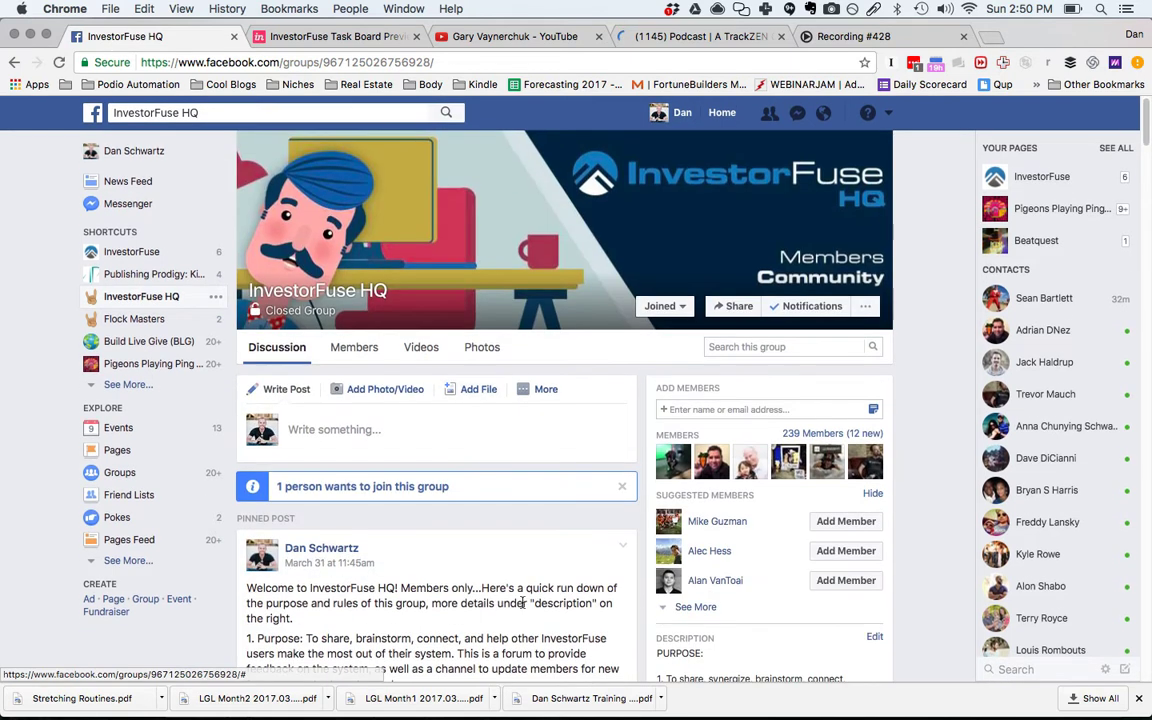
{"action": "scroll", "coordinate": [384, 466], "scroll_direction": "down", "scroll_amount": 1}
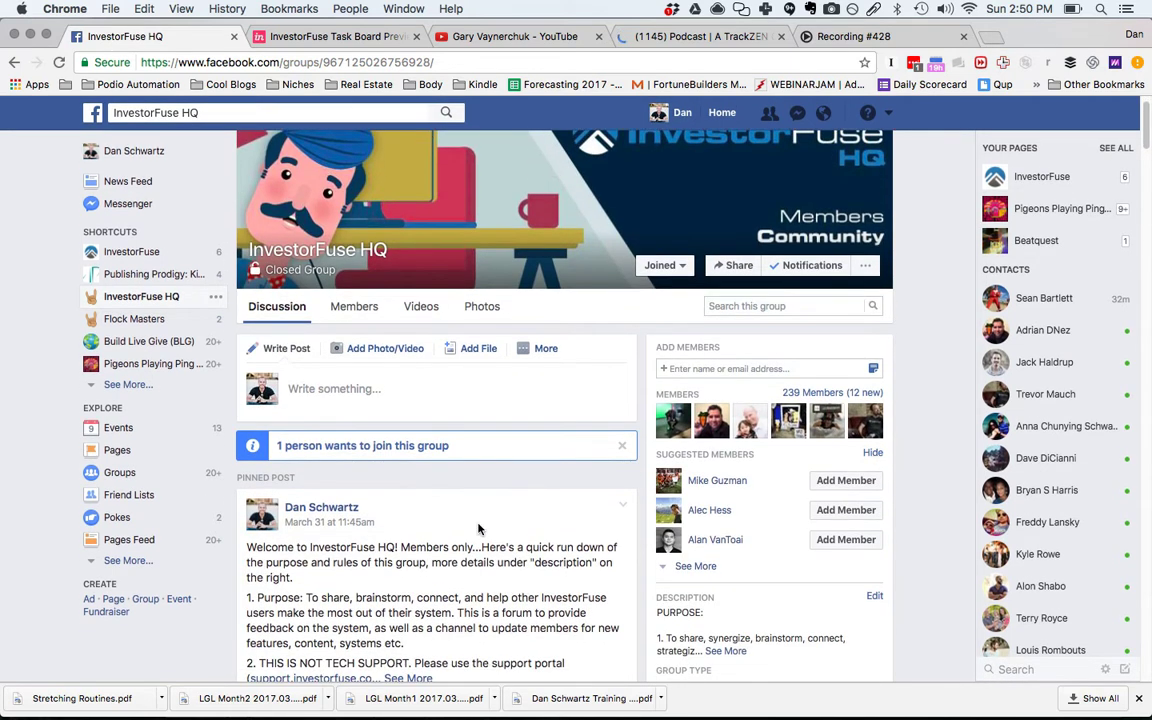
{"action": "scroll", "coordinate": [478, 529], "scroll_direction": "down", "scroll_amount": 4}
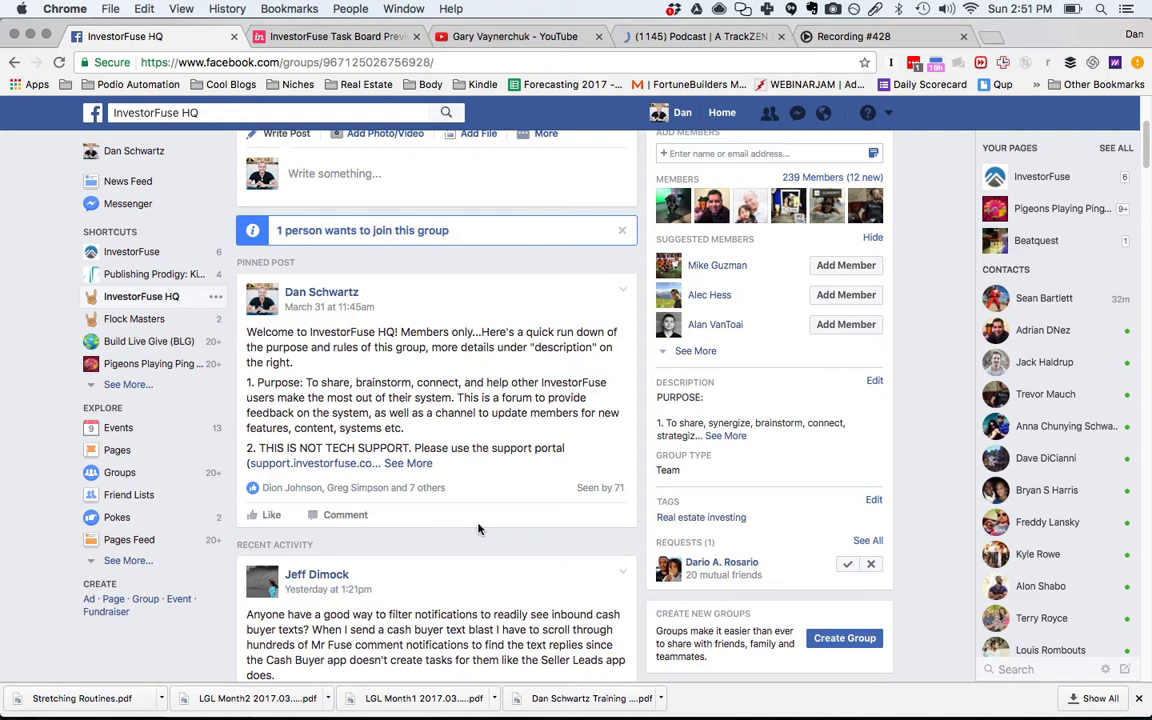
{"action": "scroll", "coordinate": [478, 529], "scroll_direction": "up", "scroll_amount": 3}
{"action": "scroll", "coordinate": [478, 520], "scroll_direction": "down", "scroll_amount": 4}
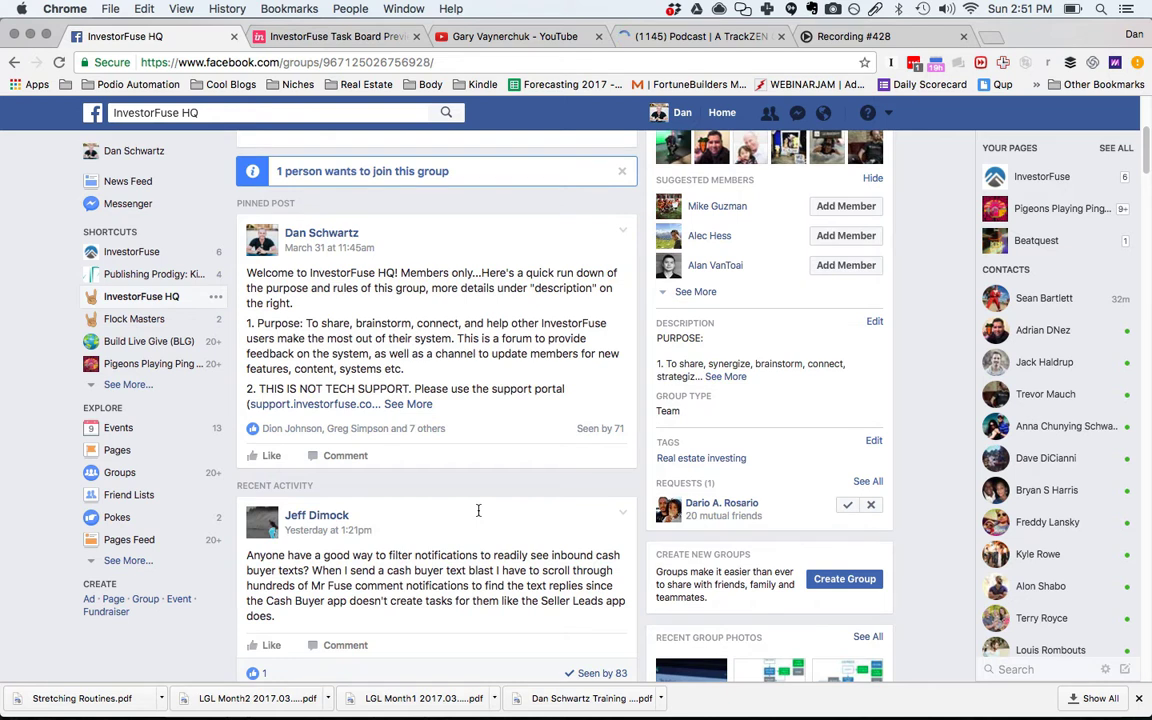
{"action": "scroll", "coordinate": [492, 421], "scroll_direction": "up", "scroll_amount": 4}
{"action": "scroll", "coordinate": [492, 421], "scroll_direction": "up", "scroll_amount": 3}
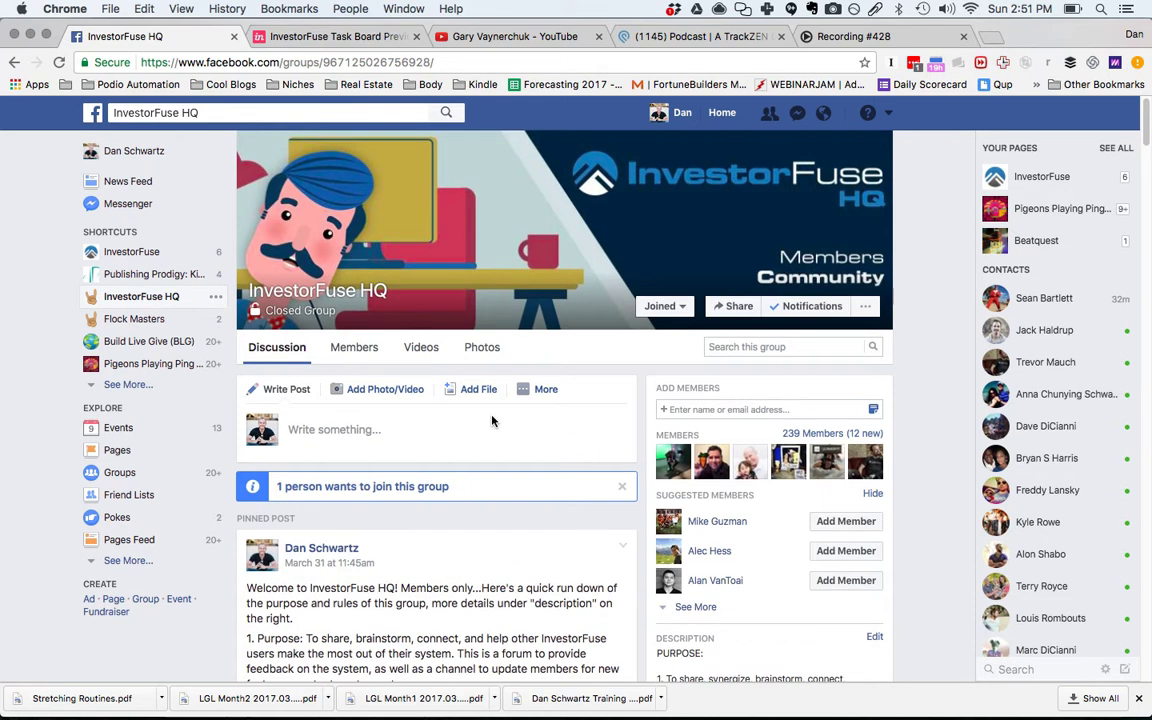
Step: Load the ManyChat site in place of the InvestorFuse HQ Facebook group page
{"action": "left_click", "coordinate": [661, 36]}
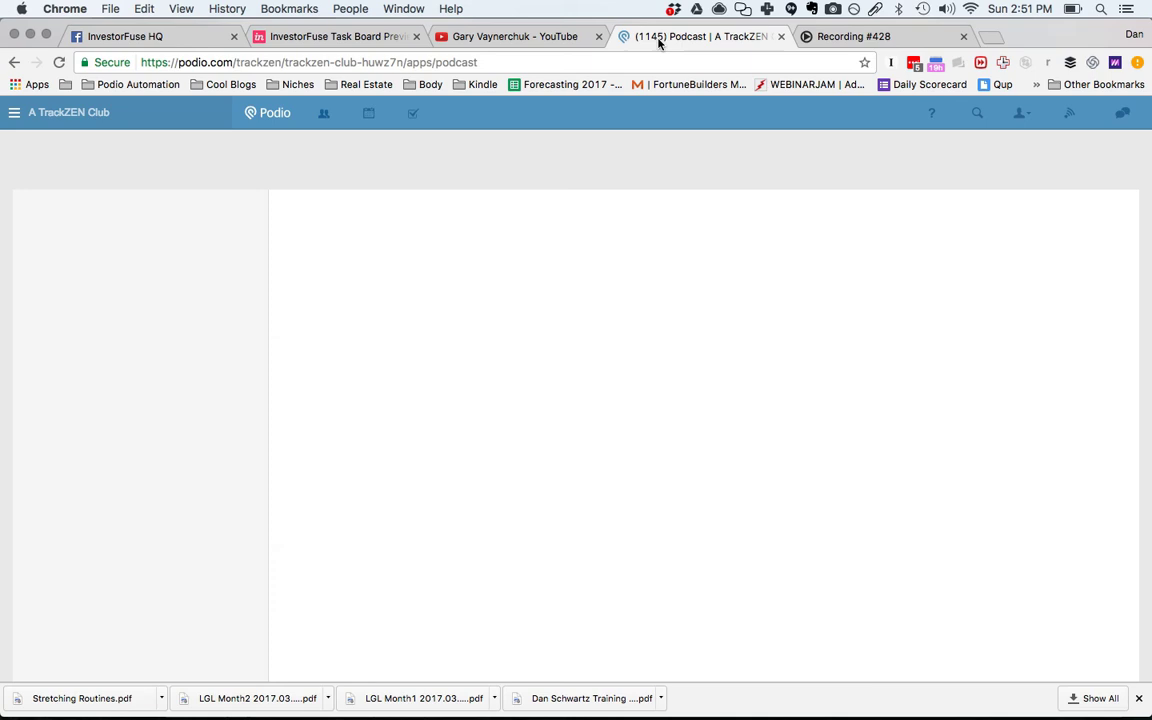
{"action": "left_click", "coordinate": [510, 40]}
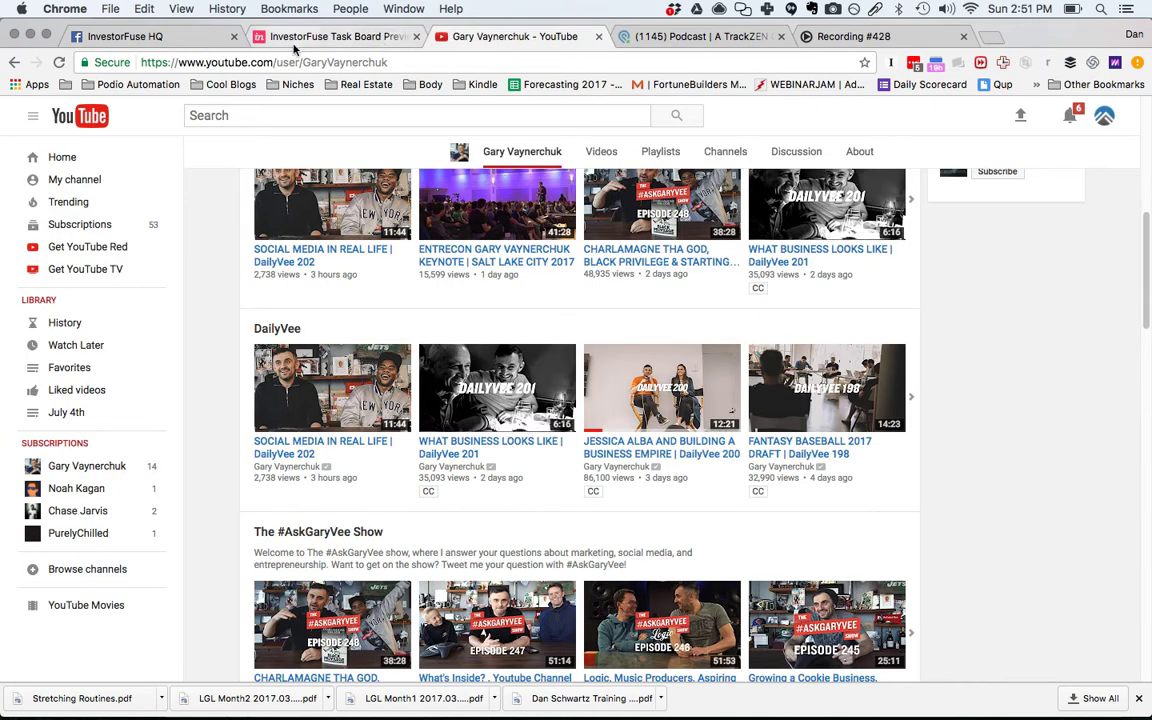
{"action": "left_click", "coordinate": [176, 40]}
{"action": "key", "text": "super+l"}
{"action": "type", "text": "may"}
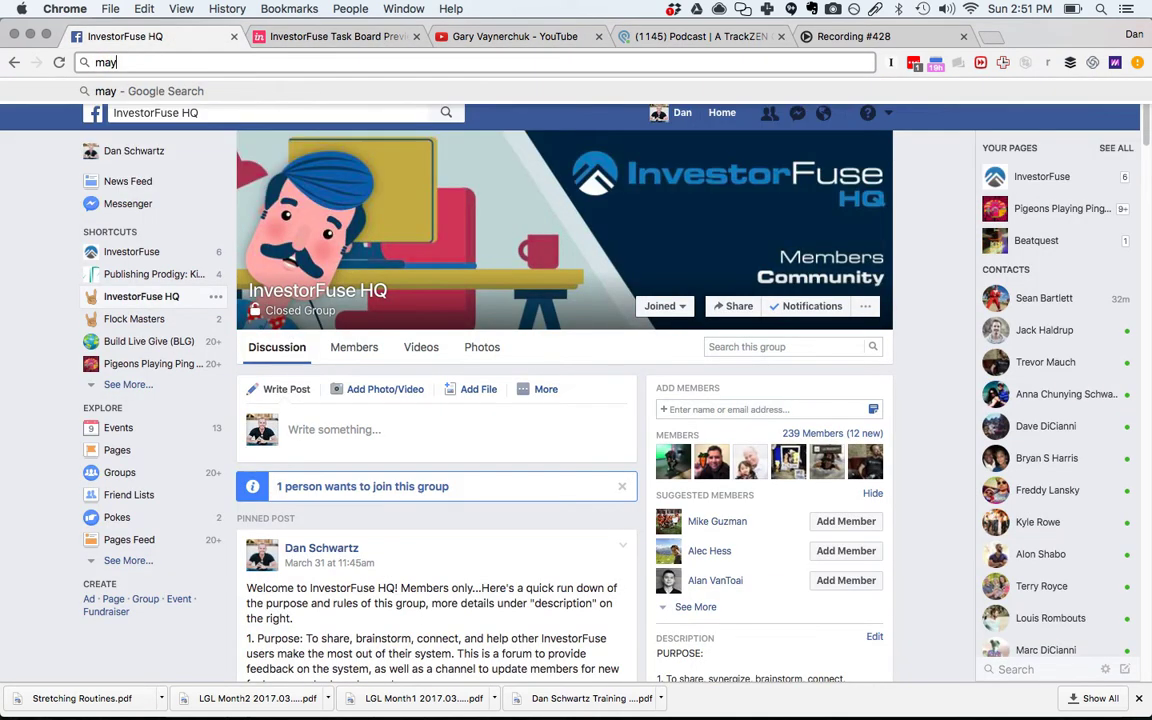
{"action": "key", "text": "BackSpace"}
{"action": "type", "text": "nyc"}
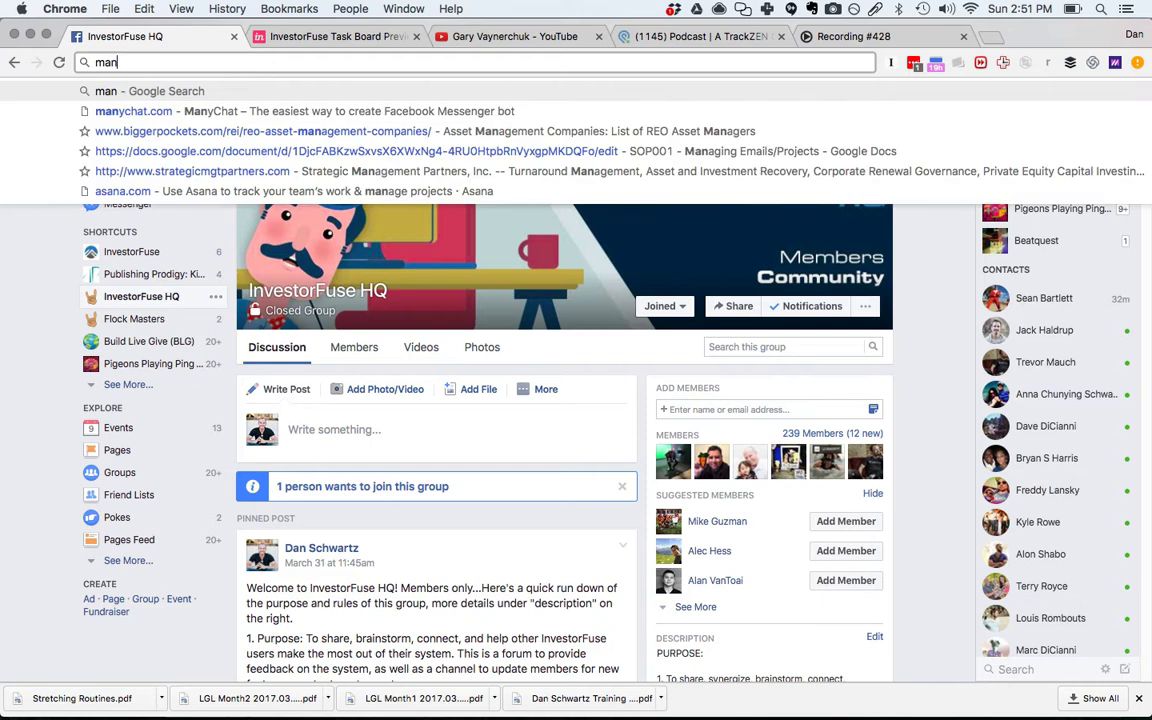
{"action": "type", "text": "hat.co"}
{"action": "key", "text": "Return"}
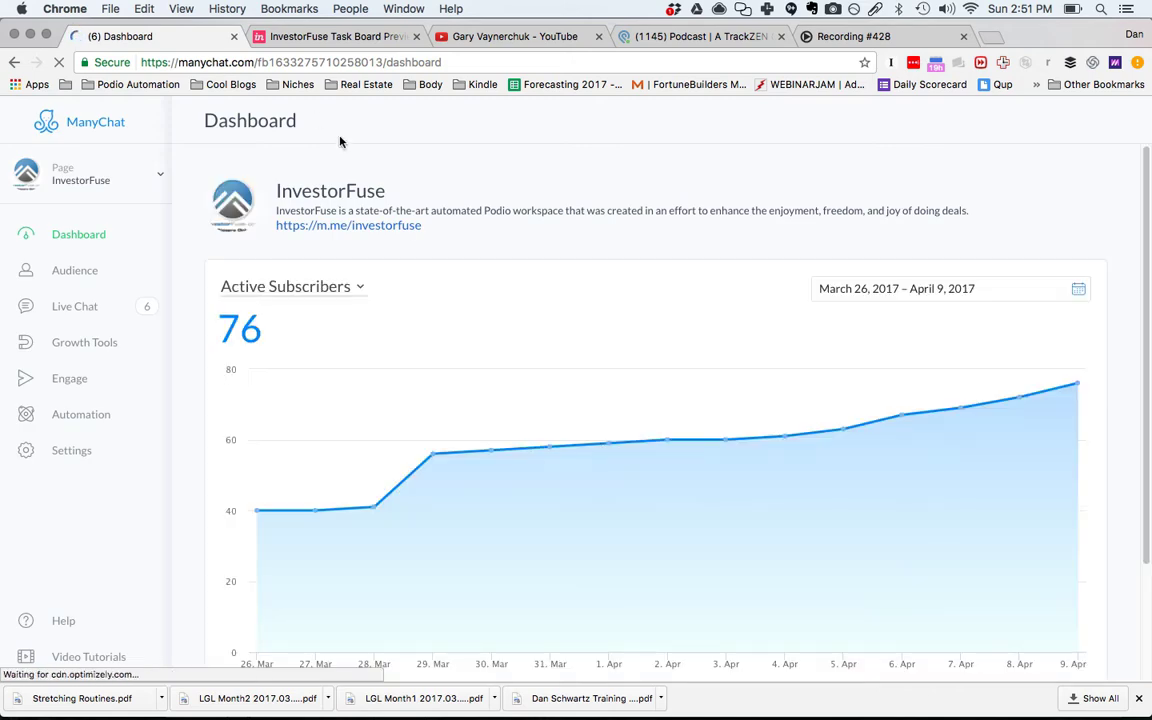
Step: Examine the Active Subscribers chart and the statistics below it on the InvestorFuse dashboard in ManyChat
{"action": "scroll", "coordinate": [351, 359], "scroll_direction": "down", "scroll_amount": 3}
{"action": "scroll", "coordinate": [351, 359], "scroll_direction": "up", "scroll_amount": 3}
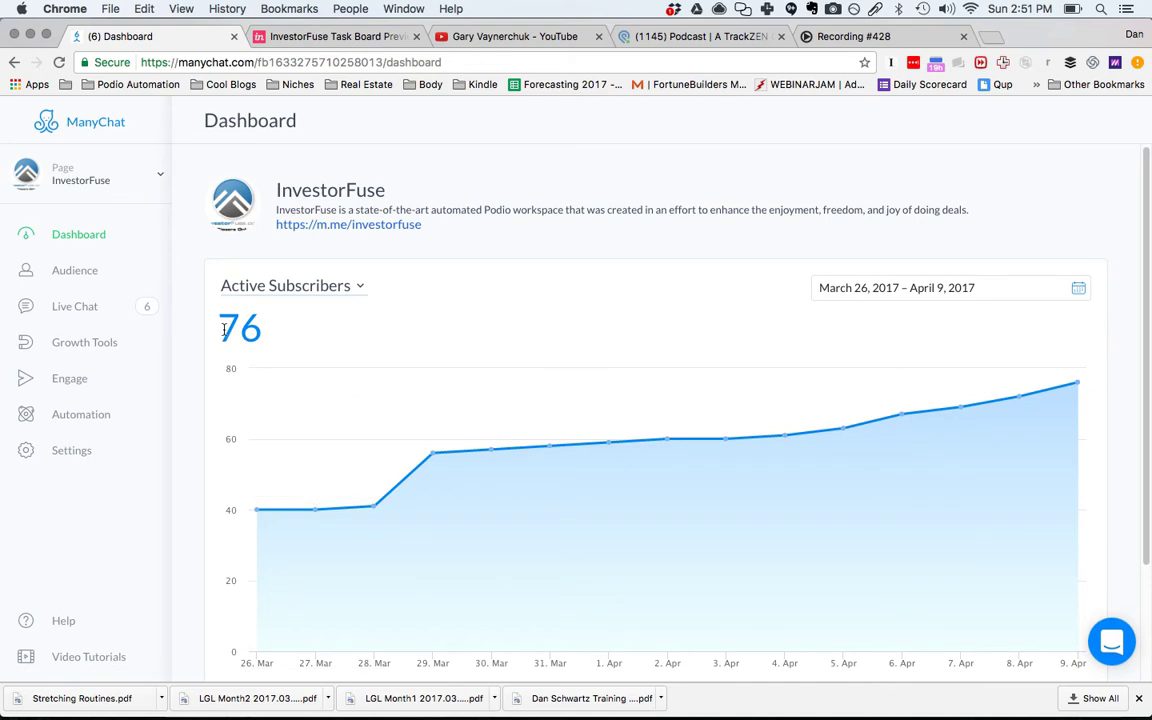
{"action": "scroll", "coordinate": [367, 352], "scroll_direction": "down", "scroll_amount": 3}
{"action": "scroll", "coordinate": [367, 290], "scroll_direction": "up", "scroll_amount": 2}
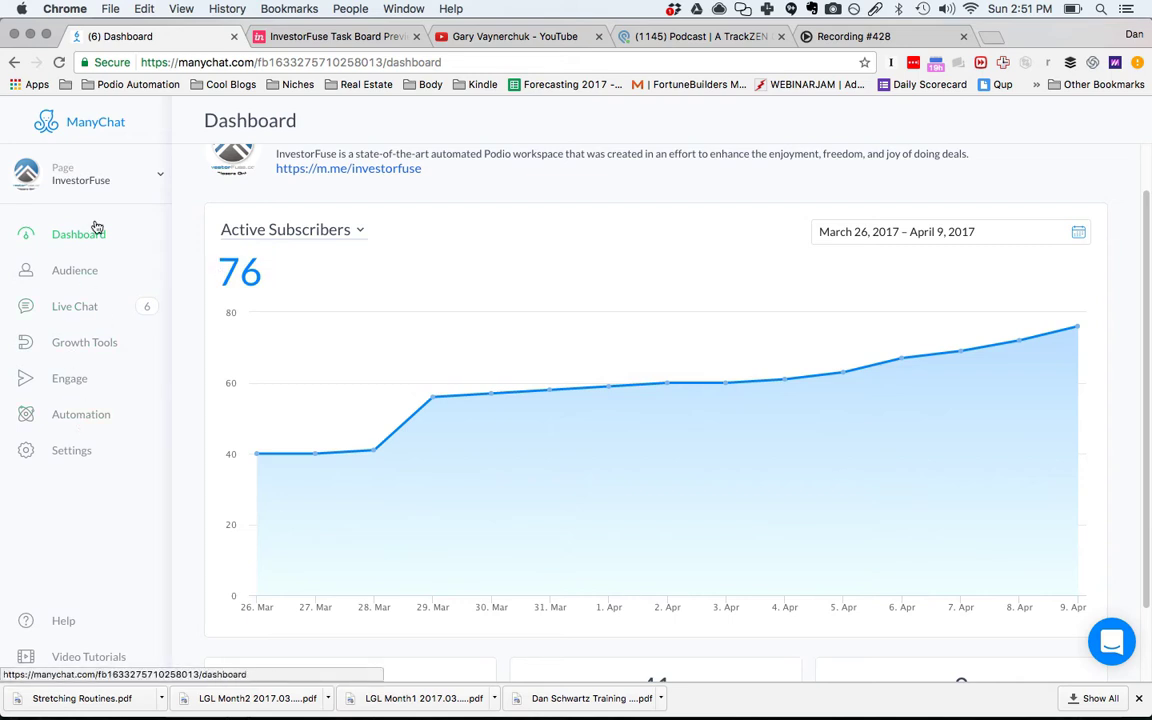
Step: View the automation Main Menu page and the drafts, scheduled posts and history on the Broadcasts page for InvestorFuse
{"action": "left_click", "coordinate": [92, 416]}
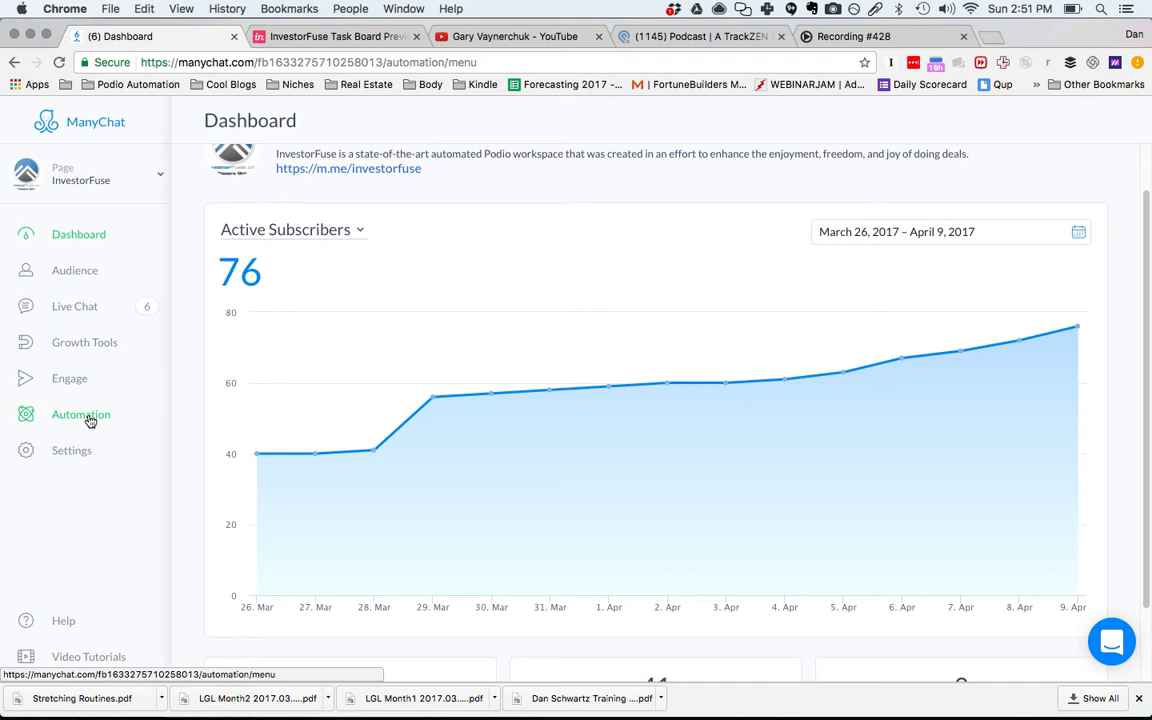
{"action": "scroll", "coordinate": [87, 446], "scroll_direction": "down", "scroll_amount": 1}
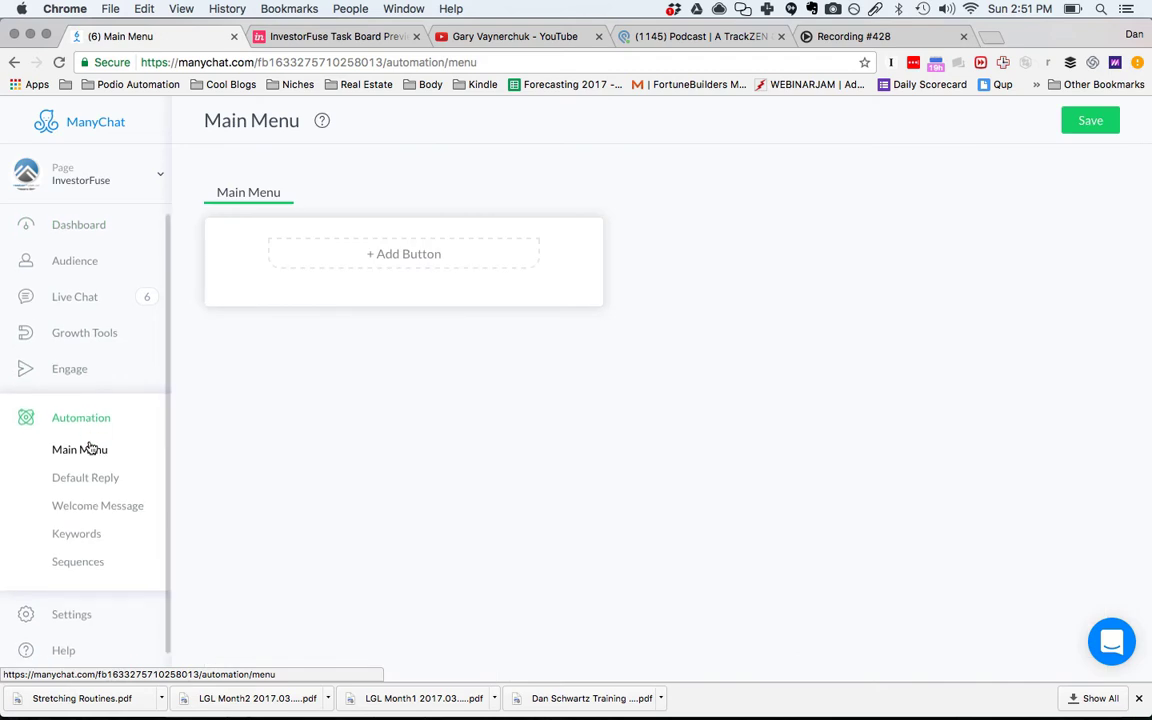
{"action": "left_click", "coordinate": [80, 373]}
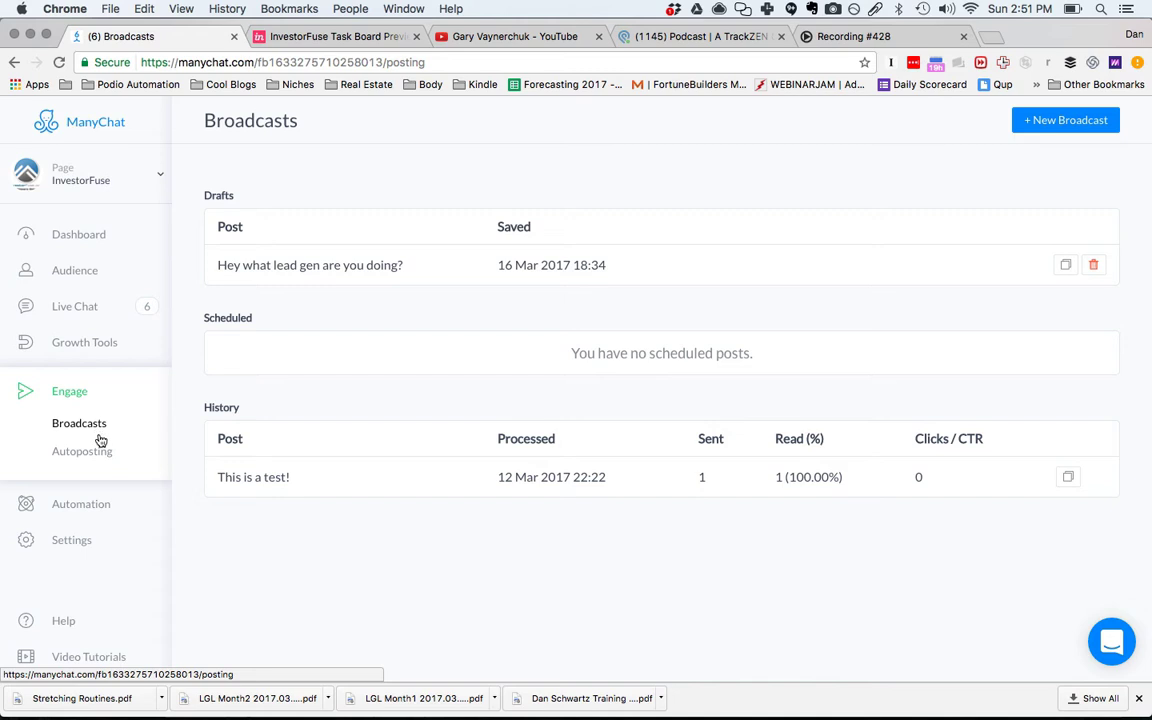
{"action": "scroll", "coordinate": [293, 427], "scroll_direction": "up", "scroll_amount": 1}
Step: View the automation Sequences list and the open Live Chat conversations for InvestorFuse
{"action": "left_click", "coordinate": [80, 508]}
{"action": "left_click", "coordinate": [82, 568]}
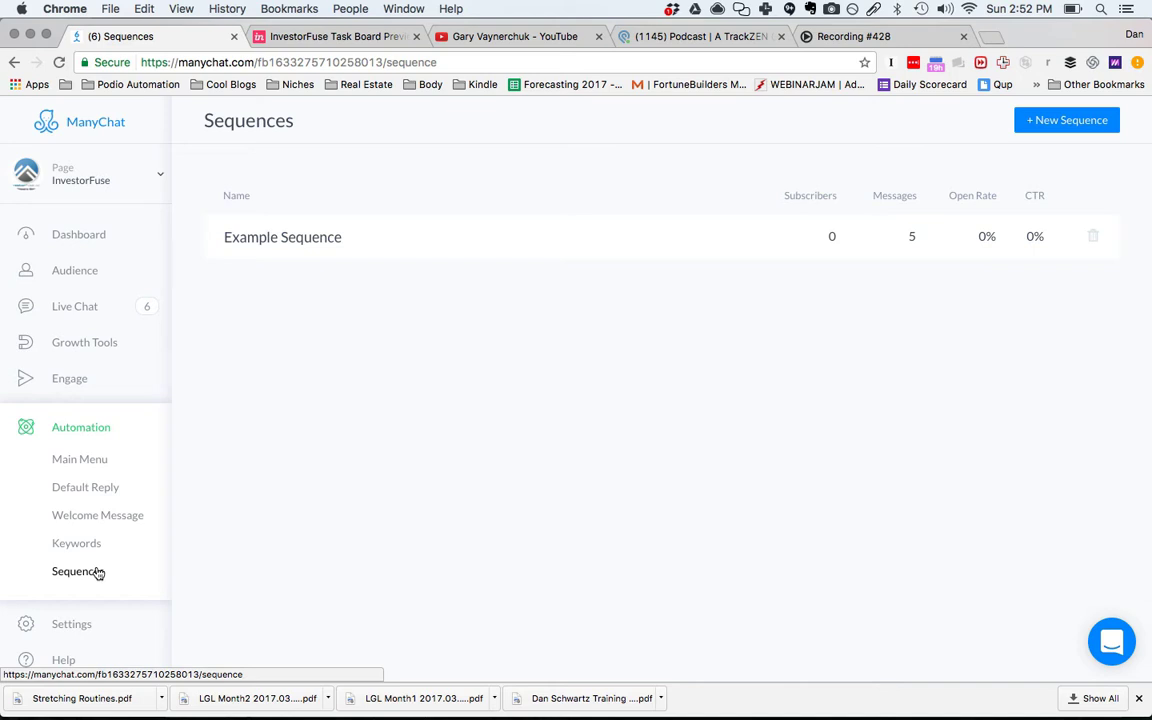
{"action": "left_click", "coordinate": [75, 307]}
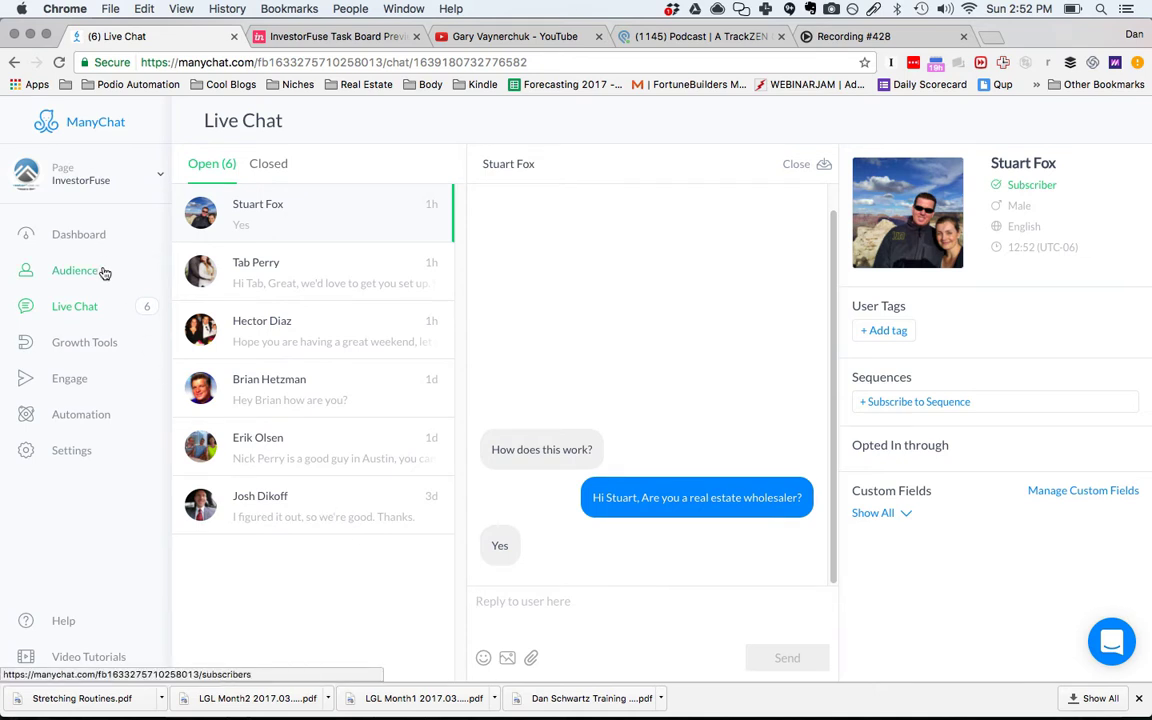
Step: View the Growth Tools statistics and examine the Audience subscriber list with its widget, tag and sequence groupings
{"action": "left_click", "coordinate": [90, 343]}
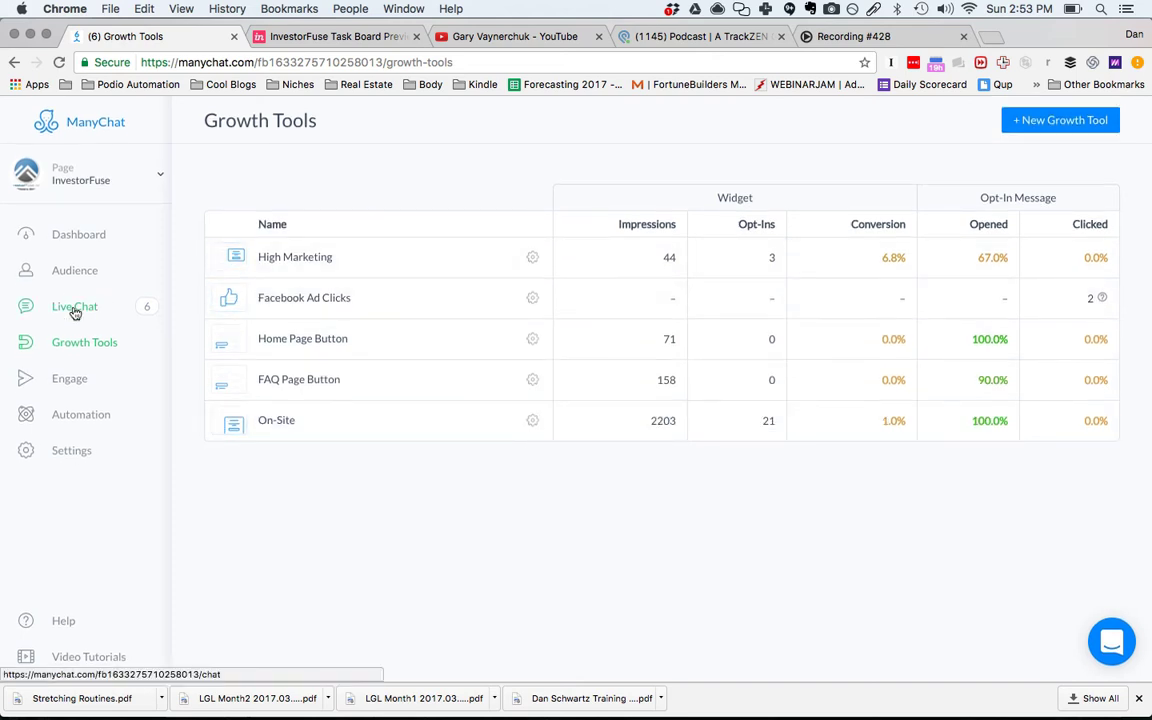
{"action": "left_click", "coordinate": [74, 270]}
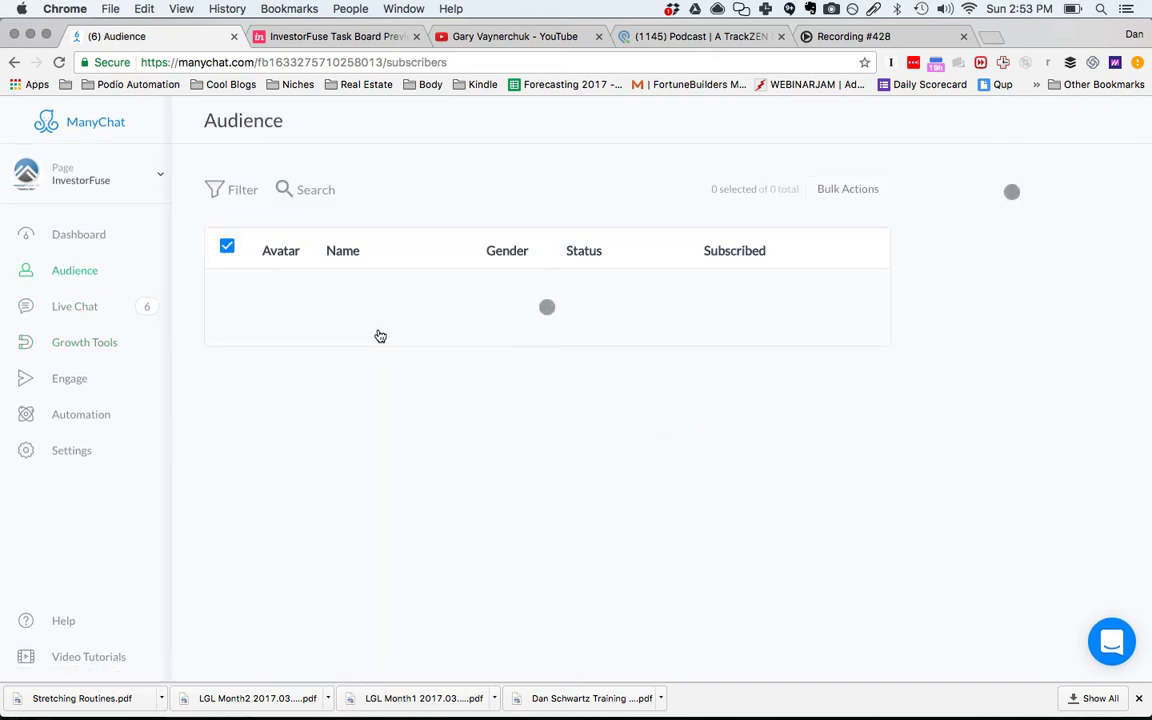
{"action": "scroll", "coordinate": [472, 382], "scroll_direction": "down", "scroll_amount": 2}
{"action": "scroll", "coordinate": [472, 382], "scroll_direction": "down", "scroll_amount": 3}
{"action": "scroll", "coordinate": [473, 382], "scroll_direction": "up", "scroll_amount": 5}
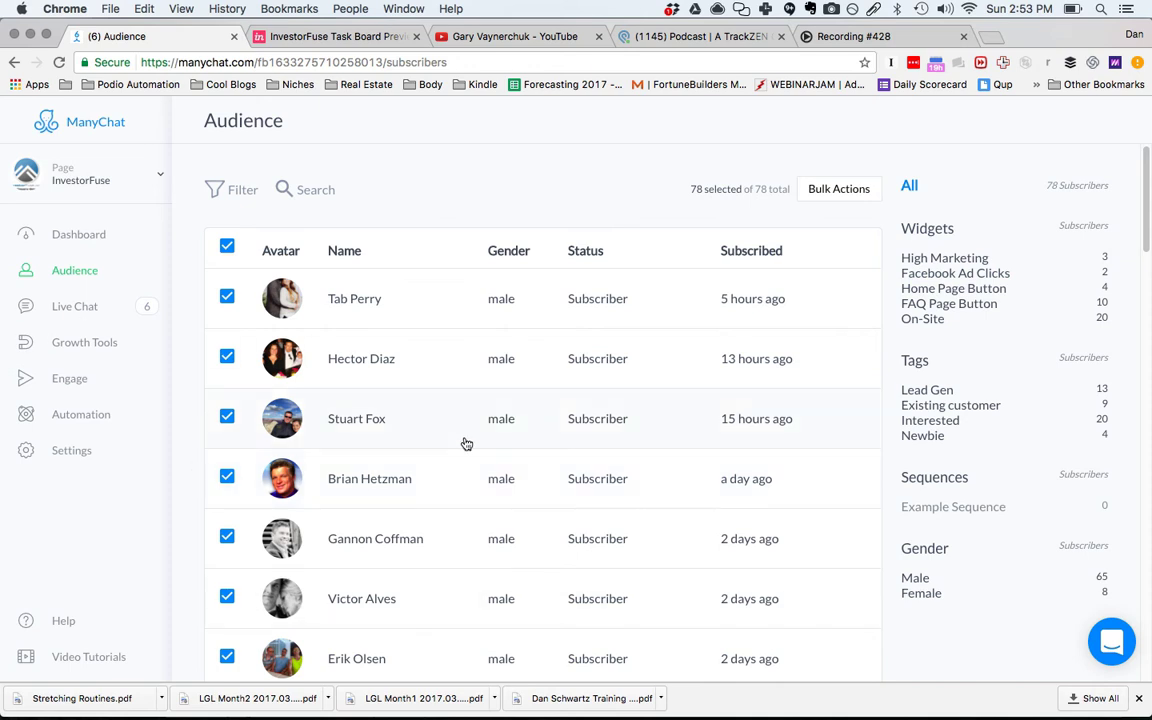
{"action": "scroll", "coordinate": [465, 442], "scroll_direction": "down", "scroll_amount": 8}
{"action": "scroll", "coordinate": [465, 443], "scroll_direction": "down", "scroll_amount": 7}
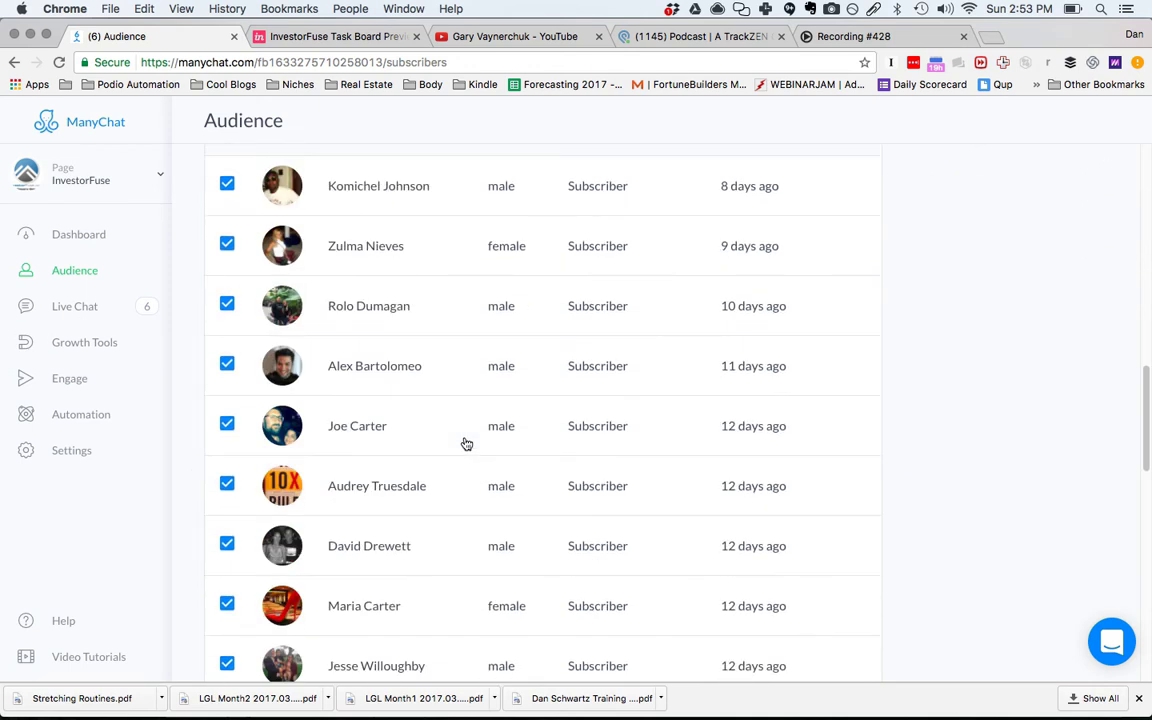
{"action": "scroll", "coordinate": [465, 443], "scroll_direction": "up", "scroll_amount": 2}
{"action": "scroll", "coordinate": [465, 443], "scroll_direction": "up", "scroll_amount": 7}
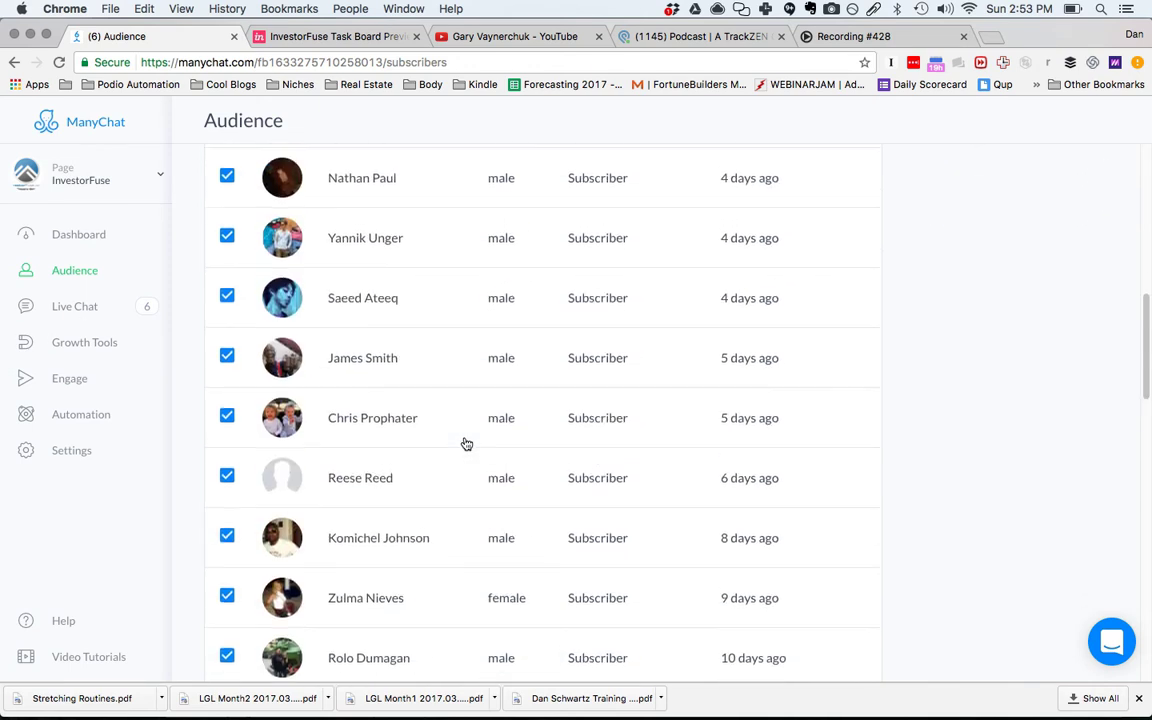
{"action": "scroll", "coordinate": [465, 443], "scroll_direction": "down", "scroll_amount": 3}
{"action": "scroll", "coordinate": [466, 443], "scroll_direction": "up", "scroll_amount": 3}
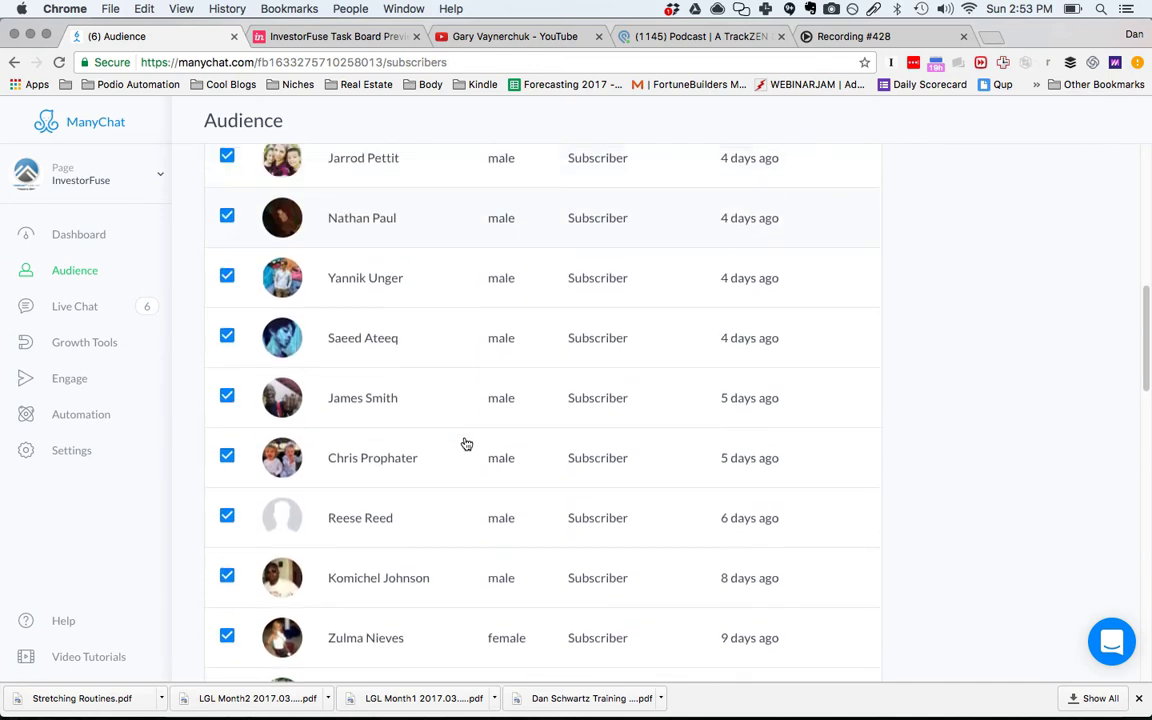
{"action": "scroll", "coordinate": [466, 443], "scroll_direction": "up", "scroll_amount": 6}
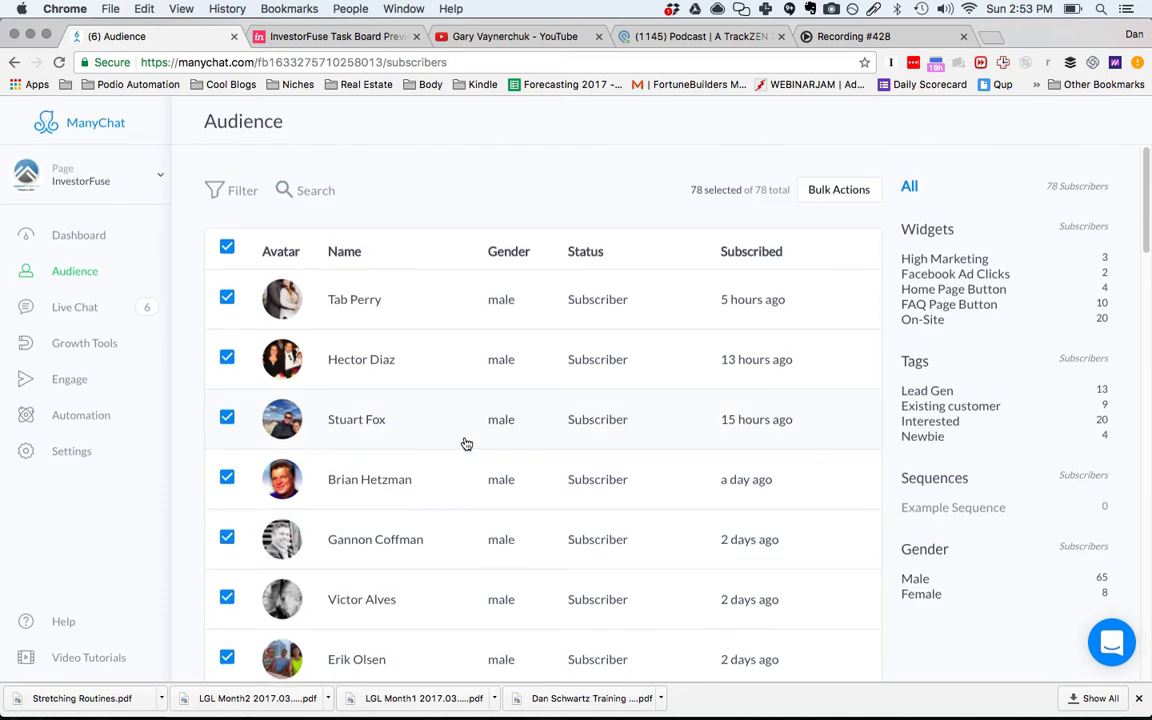
{"action": "scroll", "coordinate": [466, 443], "scroll_direction": "down", "scroll_amount": 7}
{"action": "scroll", "coordinate": [466, 443], "scroll_direction": "down", "scroll_amount": 2}
{"action": "scroll", "coordinate": [465, 445], "scroll_direction": "up", "scroll_amount": 1}
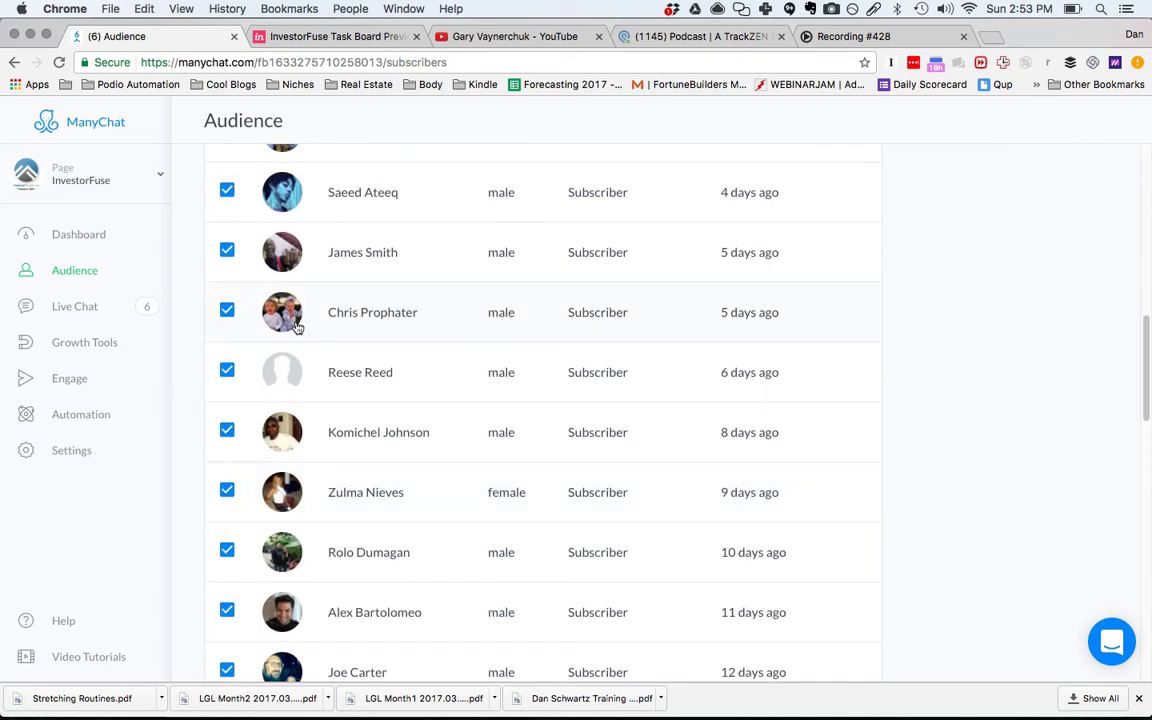
{"action": "scroll", "coordinate": [297, 328], "scroll_direction": "up", "scroll_amount": 8}
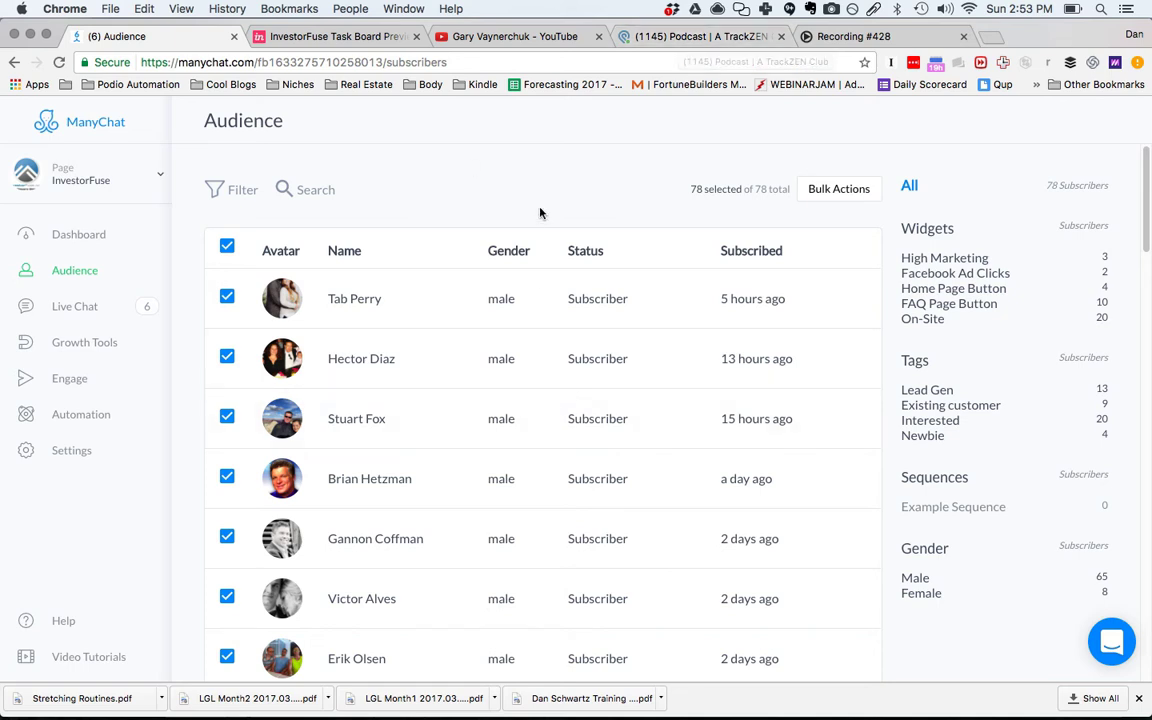
Step: Leave ManyChat on Live Chat and look over the podcast cards, categories and ratings in TrackZEN Club's Podcast app in Podio
{"action": "left_click", "coordinate": [86, 308]}
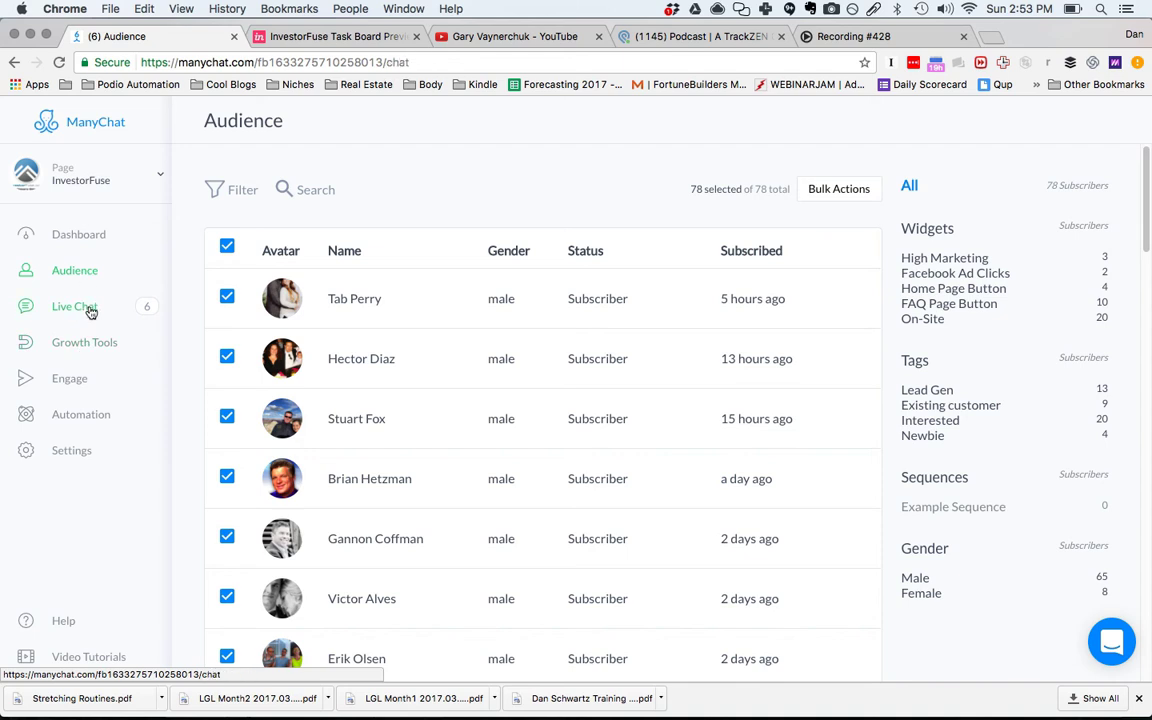
{"action": "left_click", "coordinate": [705, 37]}
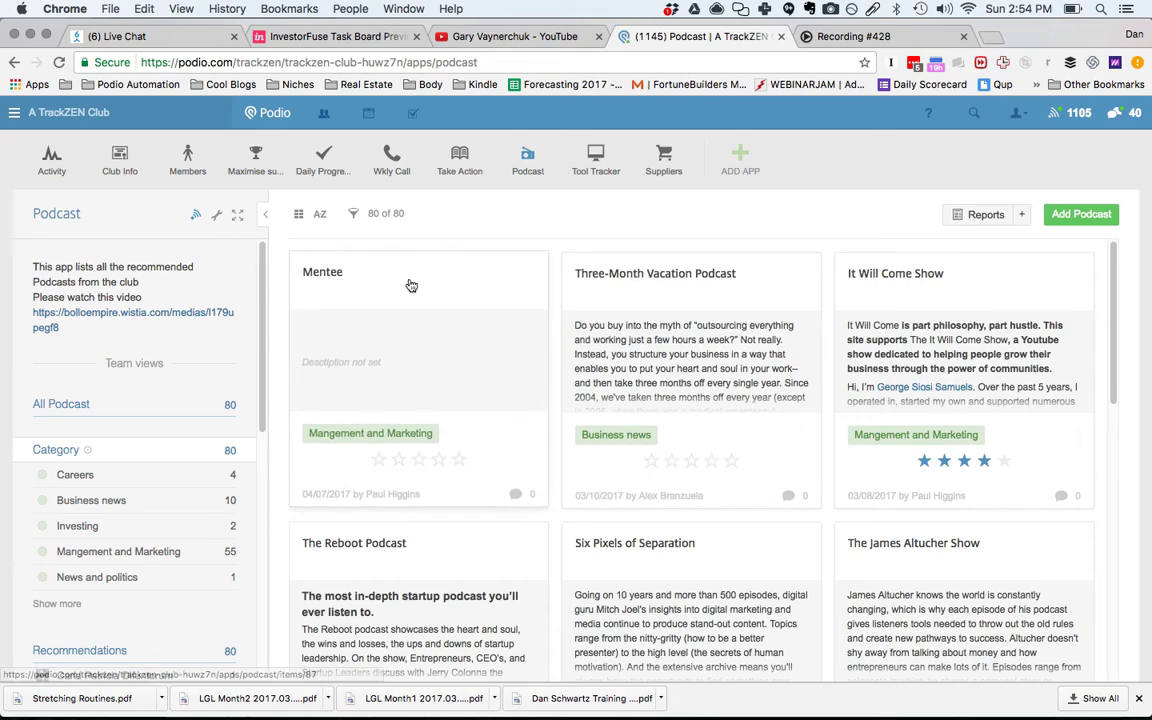
{"action": "scroll", "coordinate": [410, 285], "scroll_direction": "down", "scroll_amount": 4}
{"action": "scroll", "coordinate": [410, 285], "scroll_direction": "down", "scroll_amount": 1}
{"action": "scroll", "coordinate": [135, 500], "scroll_direction": "down", "scroll_amount": 3}
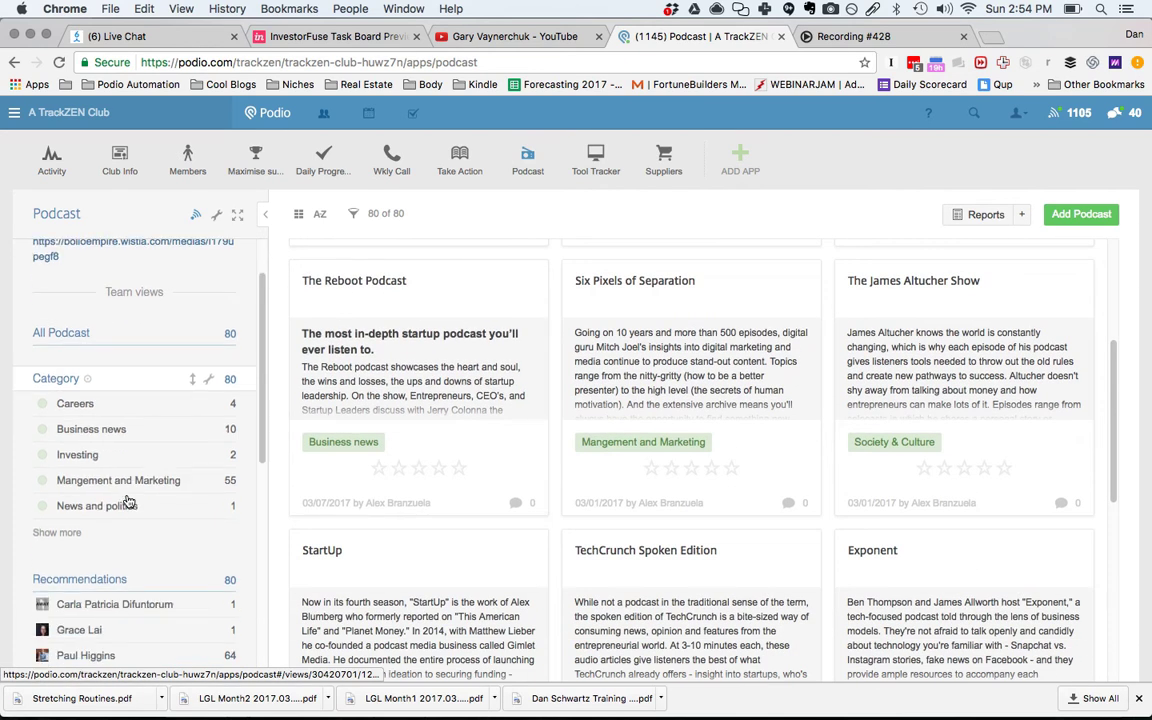
{"action": "scroll", "coordinate": [128, 378], "scroll_direction": "down", "scroll_amount": 3}
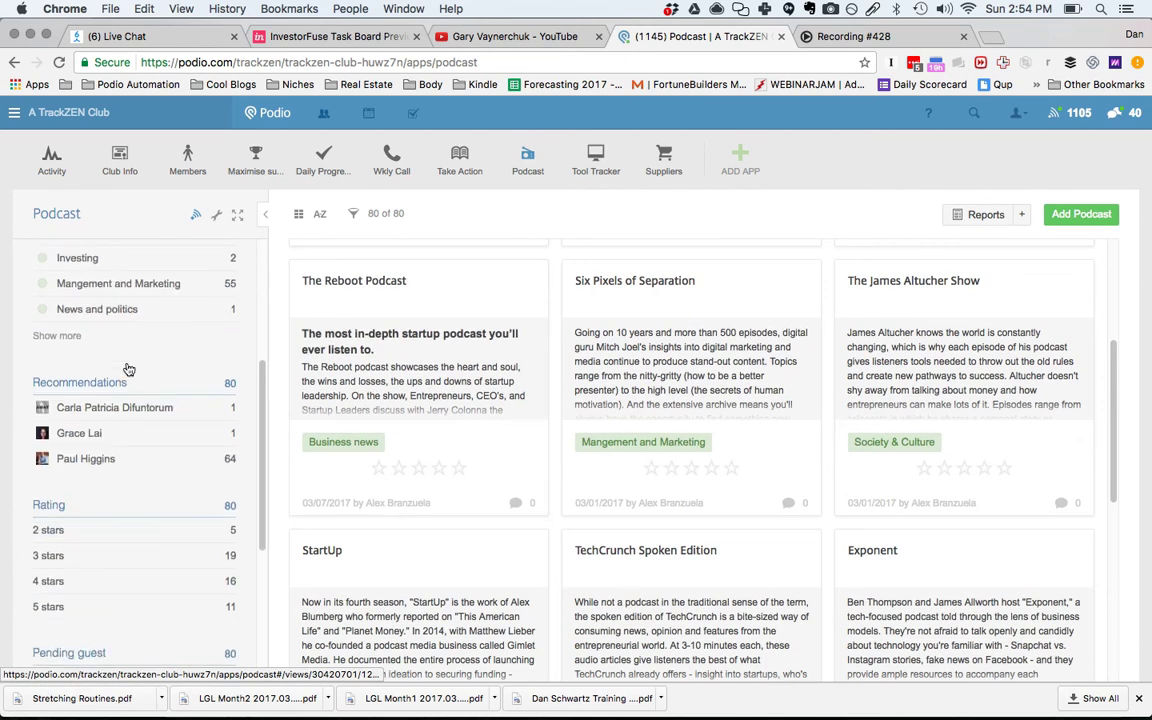
Step: Open the TrackZEN Club workspace's activity stream and look over its recent member posts and welcome tiles
{"action": "left_click", "coordinate": [598, 158]}
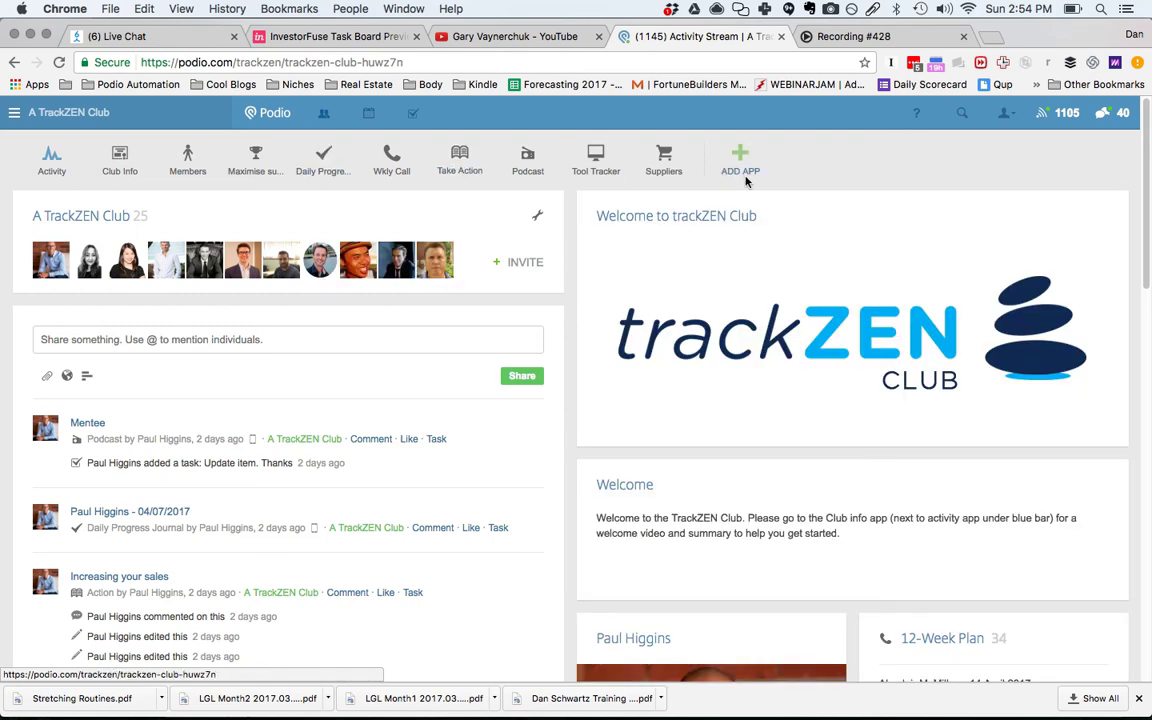
{"action": "scroll", "coordinate": [536, 432], "scroll_direction": "down", "scroll_amount": 5}
{"action": "scroll", "coordinate": [536, 432], "scroll_direction": "down", "scroll_amount": 3}
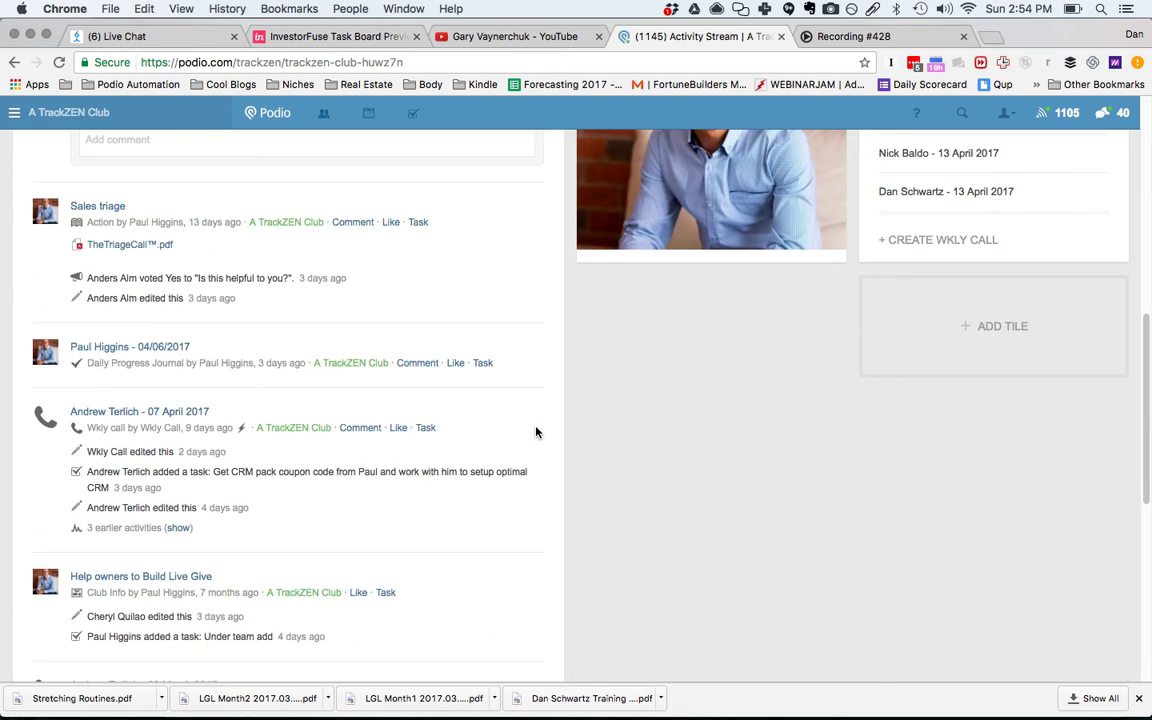
{"action": "scroll", "coordinate": [536, 432], "scroll_direction": "up", "scroll_amount": 7}
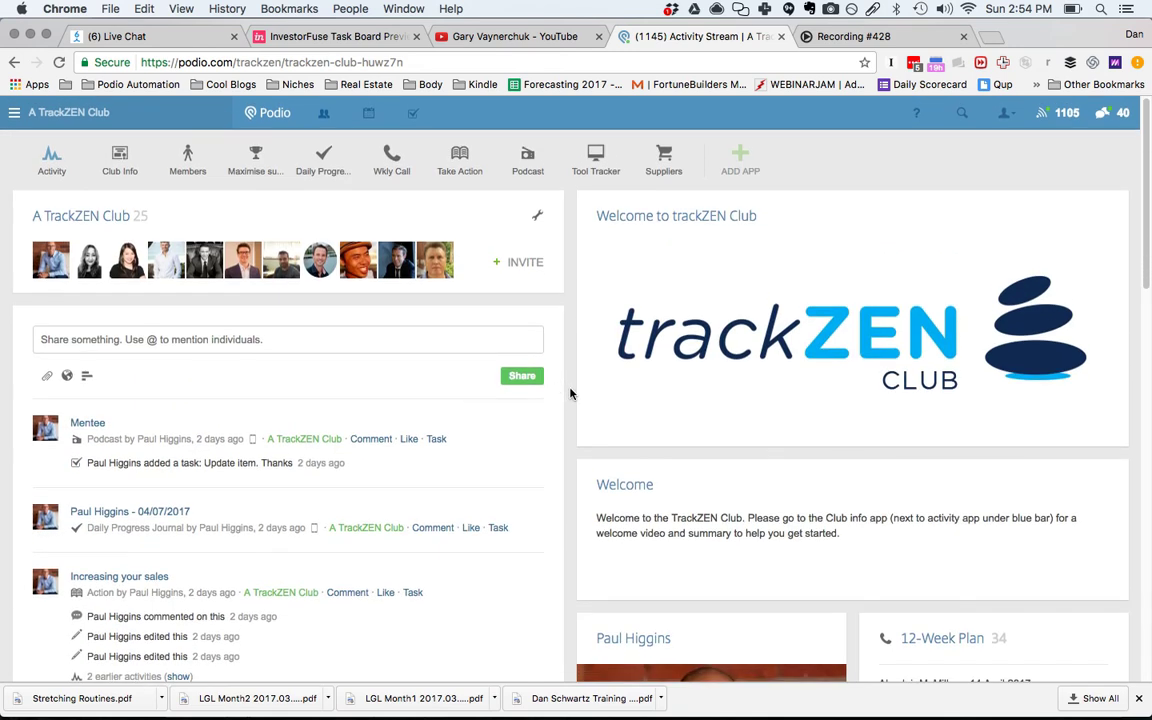